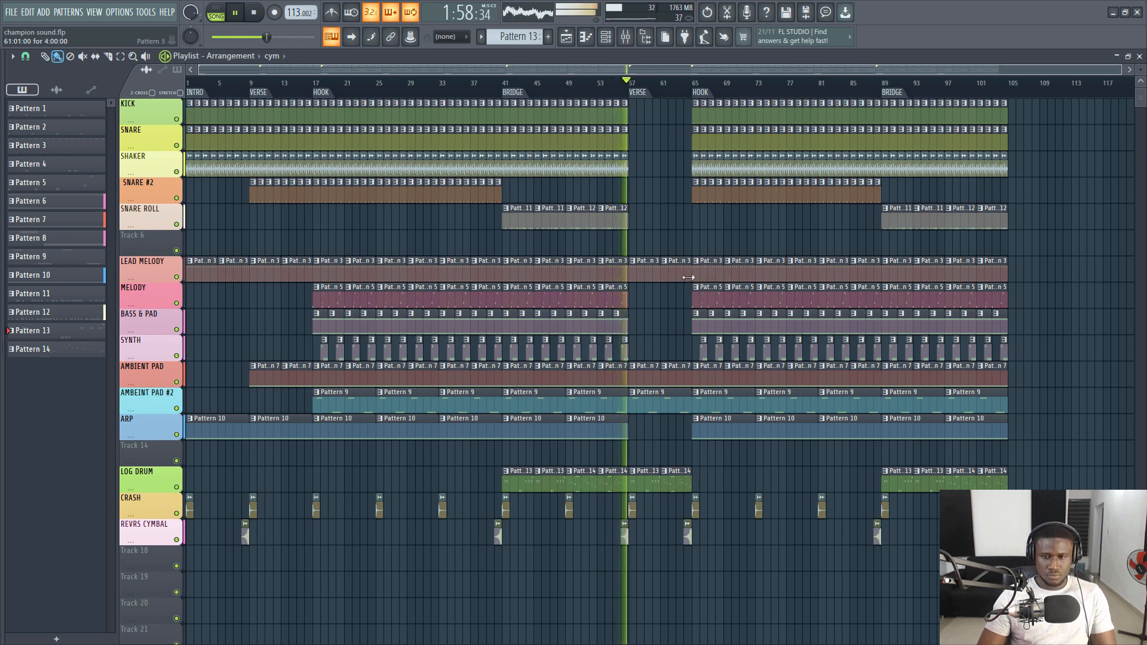
- Stop playback, solo the KICK track in the playlist, and play it from the start
key(space)
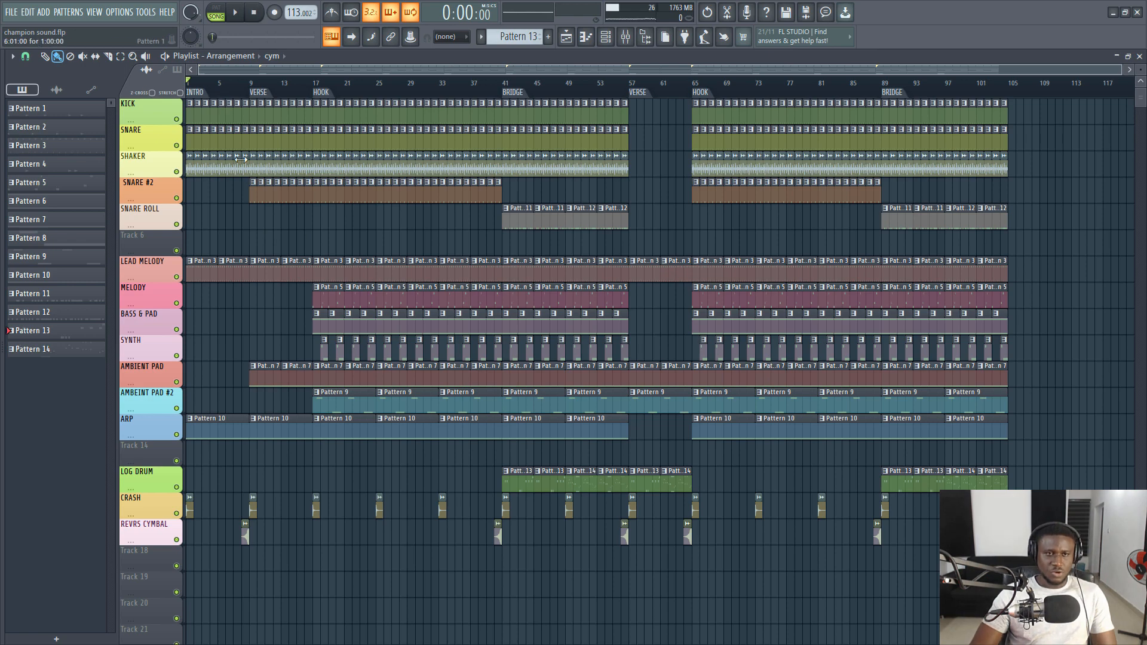
right_click(177, 119)
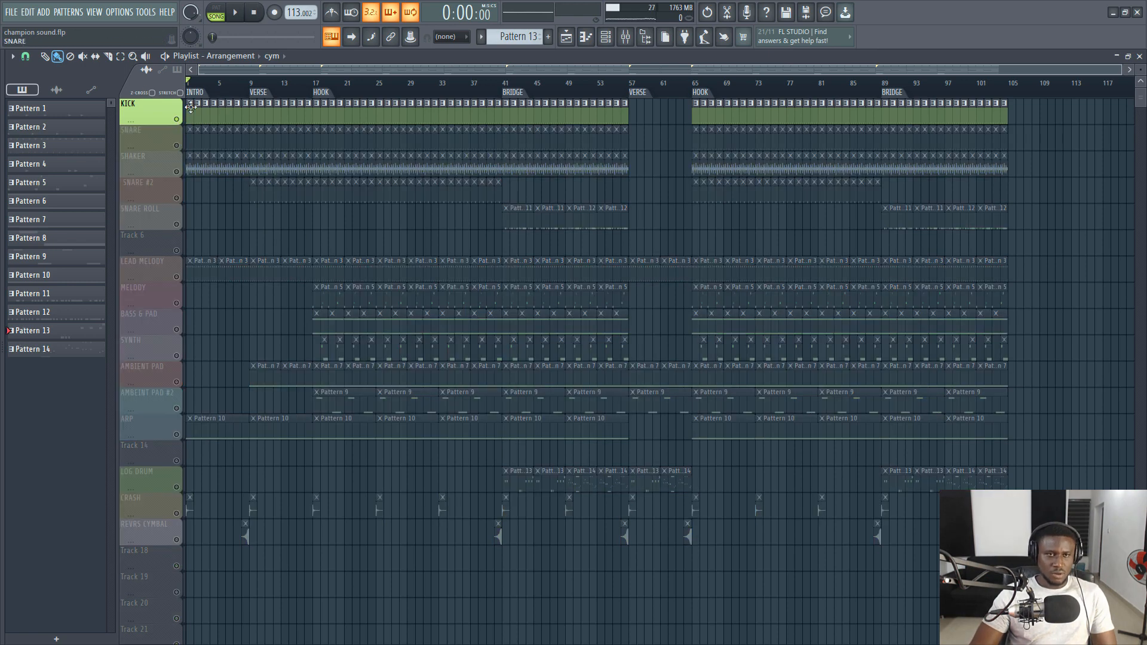
scroll(206, 89, up, 5)
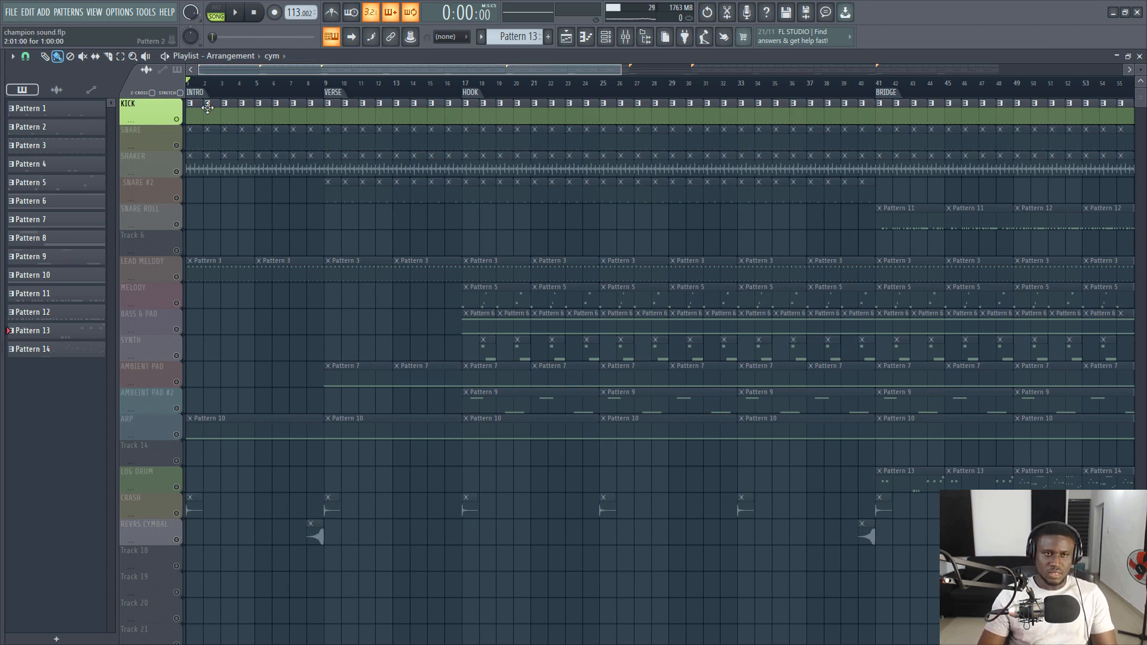
key(space)
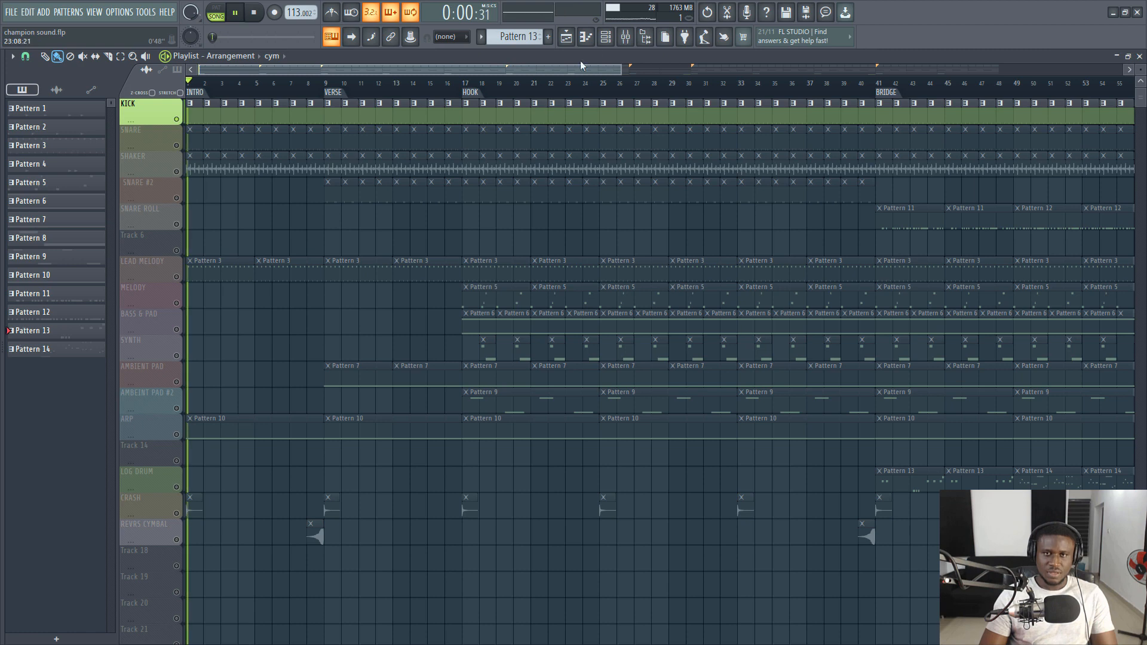
- Show all channels in the channel rack, stop playback, and open the Kick One Shot Low channel's settings
click(606, 38)
click(642, 140)
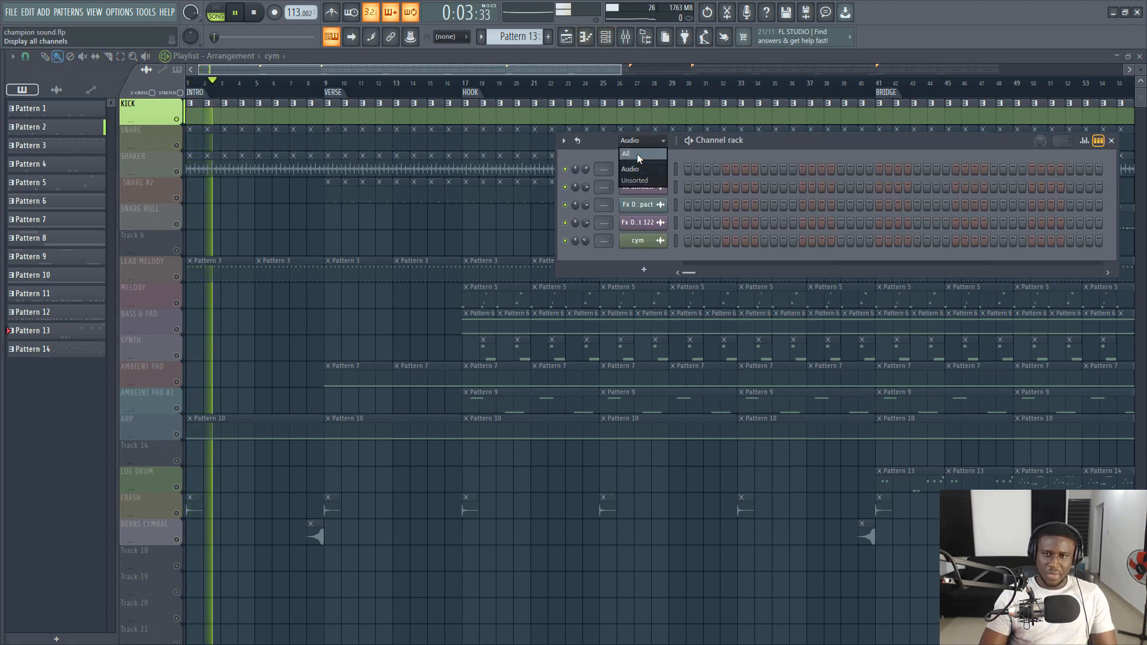
click(637, 153)
key(space)
click(660, 259)
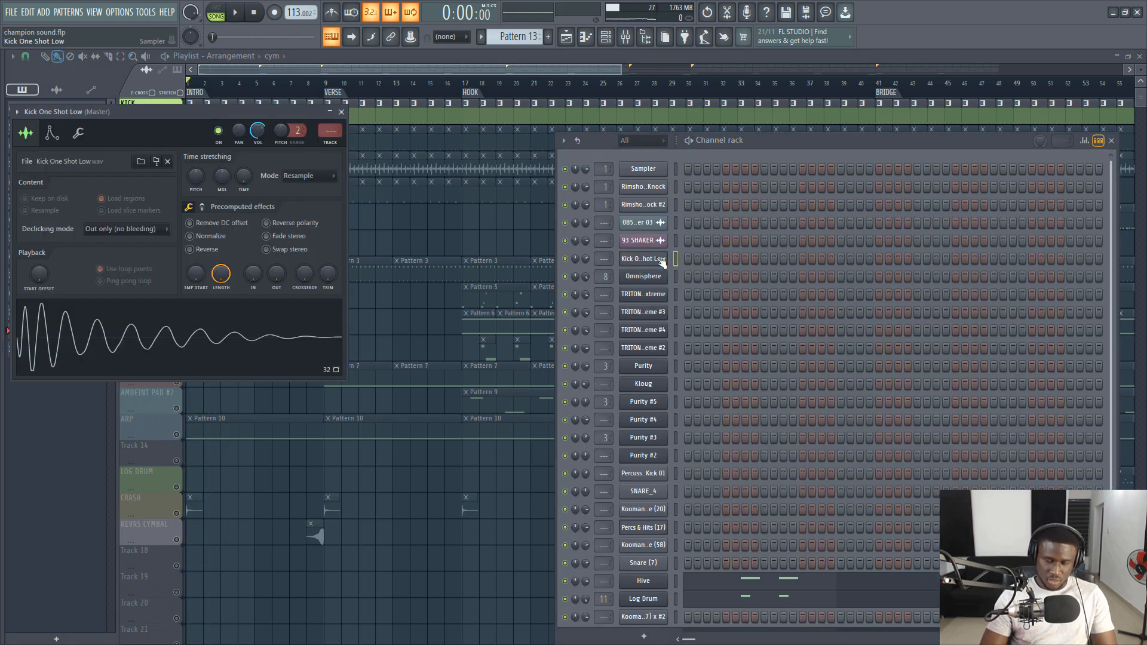
- Check the mixer and reopen the Kick One Shot Low sample settings from the channel rack
click(625, 37)
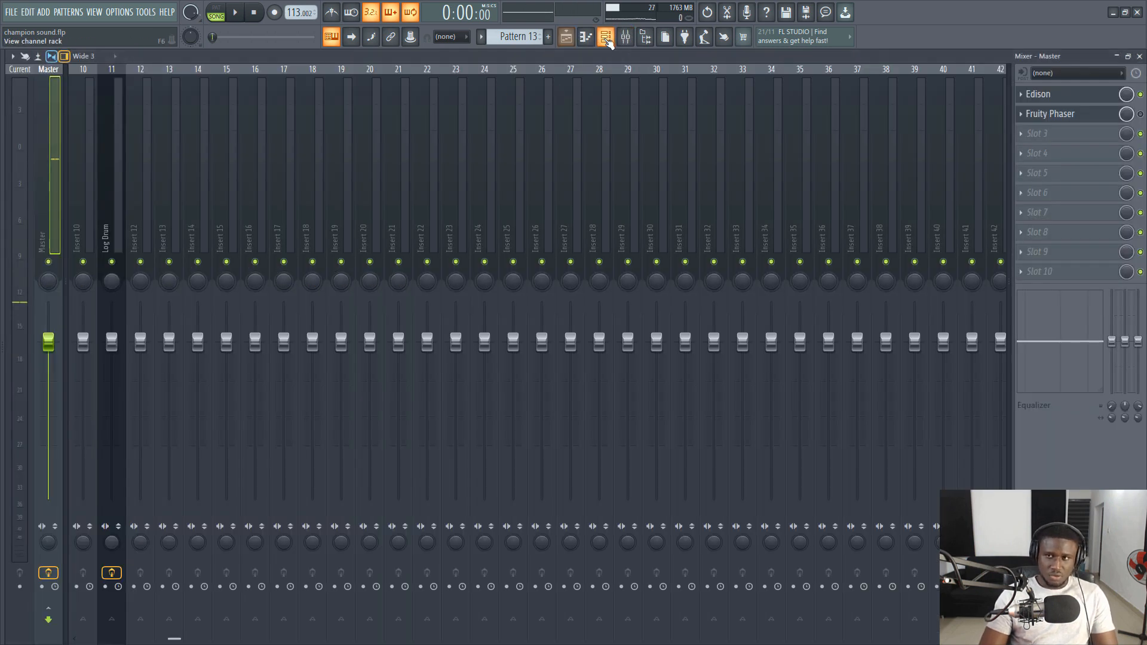
click(606, 38)
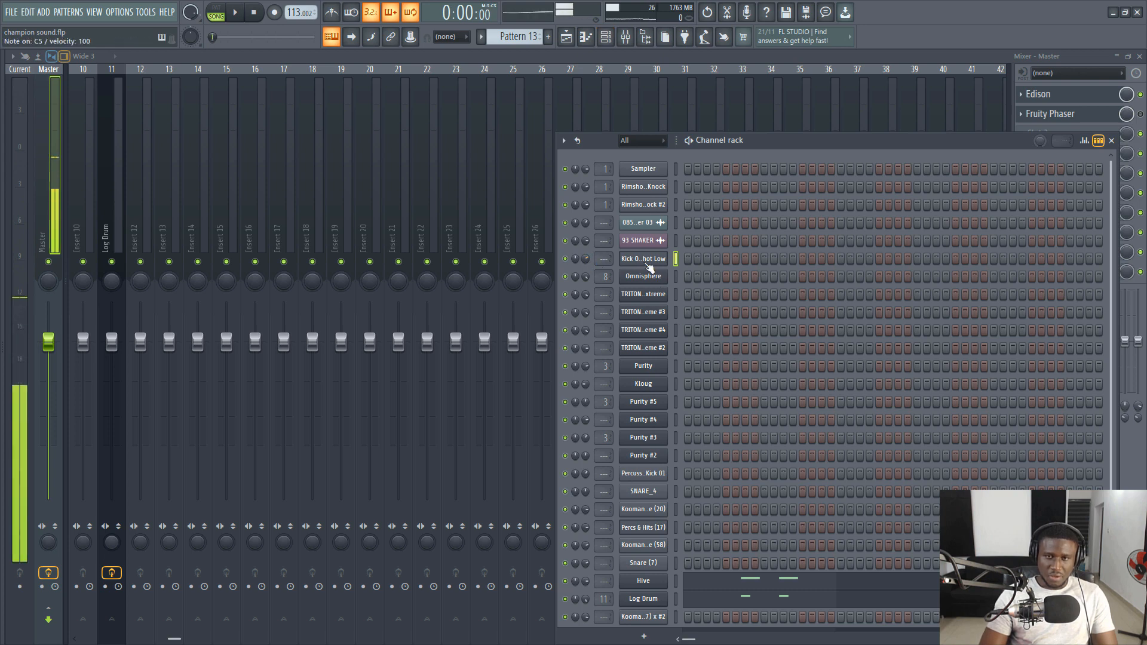
click(645, 261)
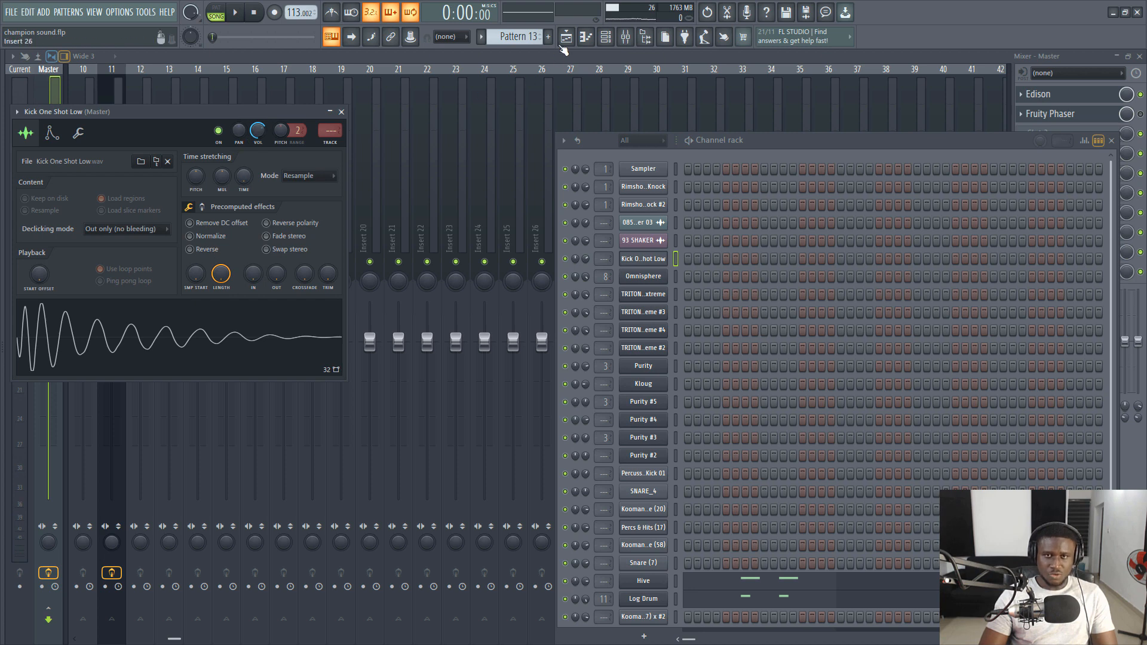
- Return to the playlist, play the soloed KICK track, and stop playback
click(564, 39)
key(space)
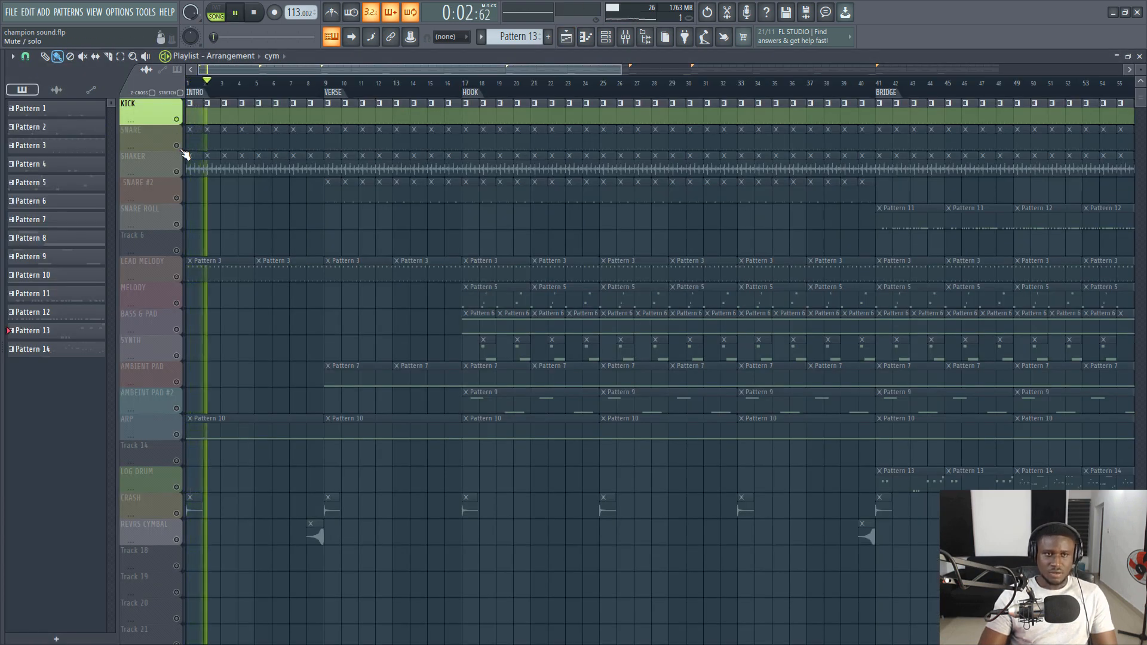
key(space)
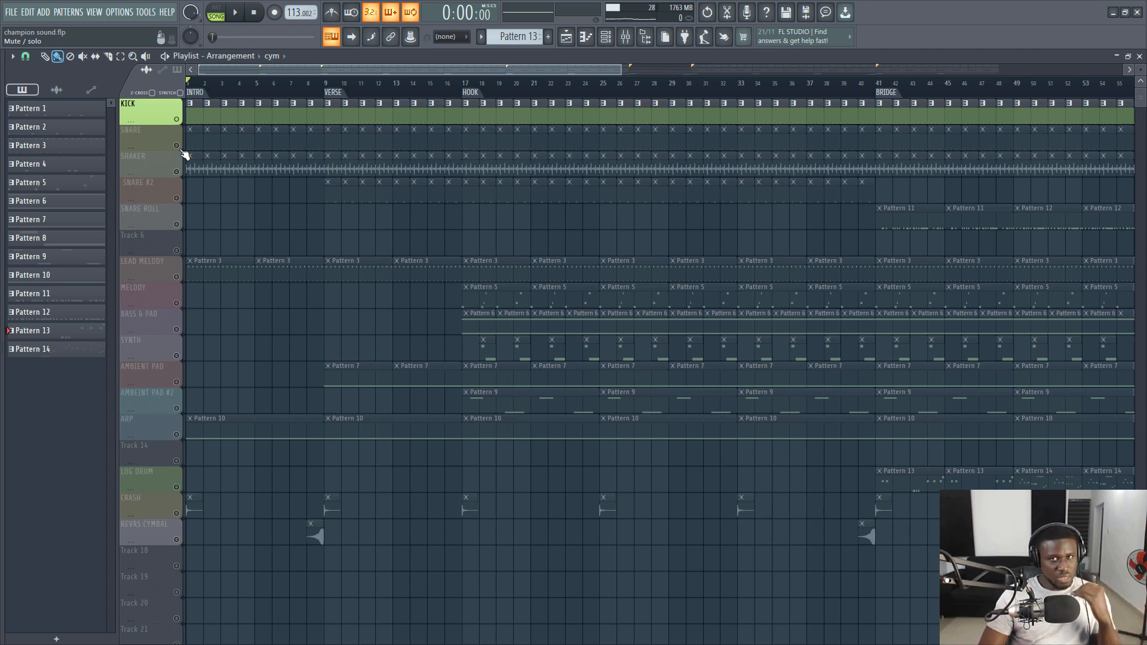
- Unmute the SNARE track, play it with the kick, and view its steps in the channel rack before stopping playback
click(182, 150)
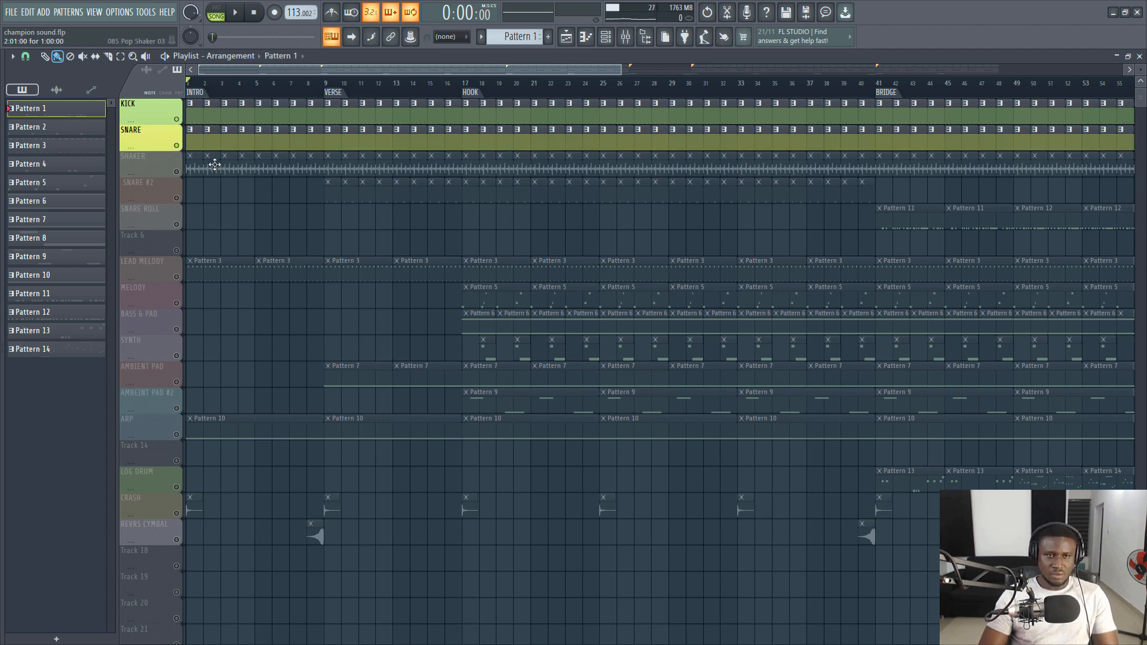
key(space)
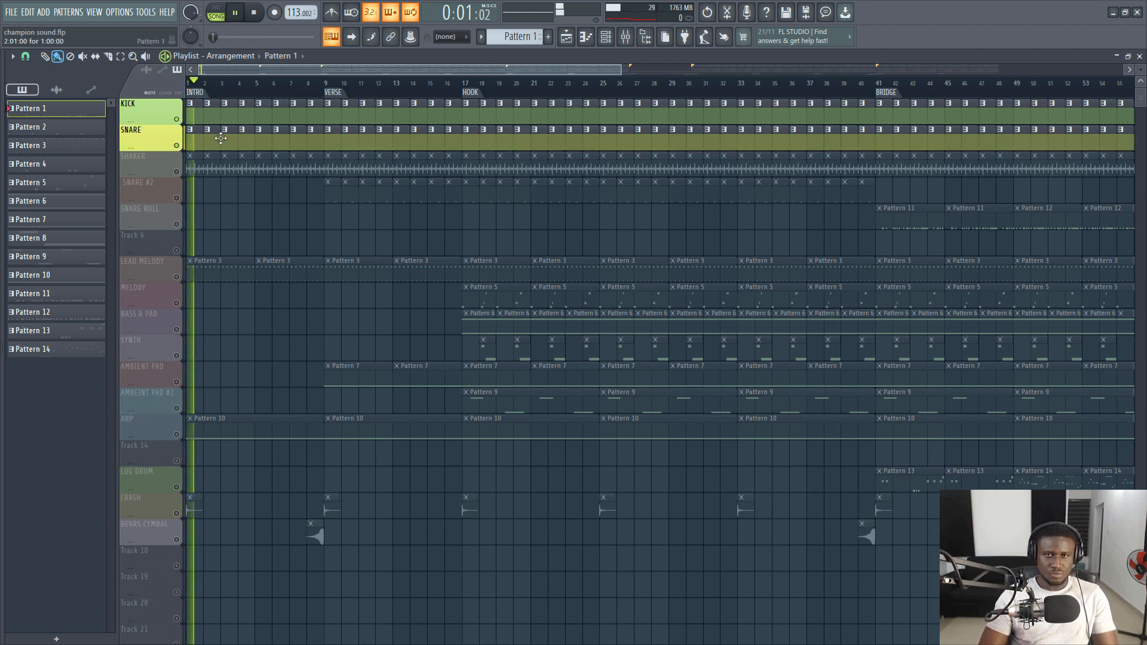
key(F6)
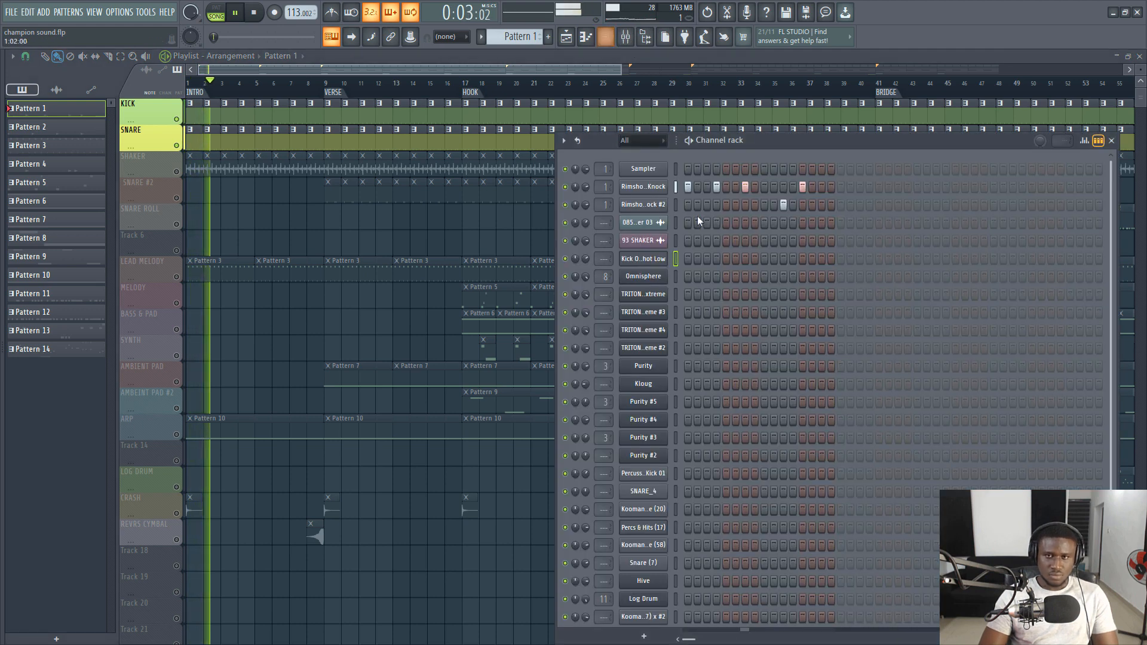
key(space)
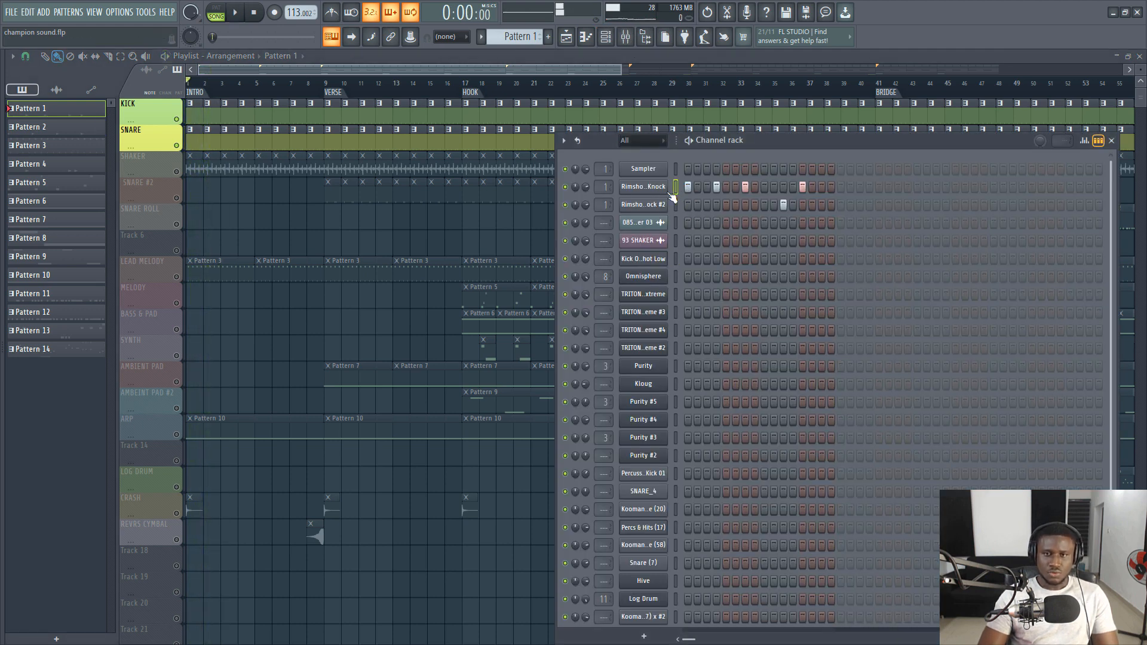
- Open the Rimshot One Shot Knock channel and examine the Fruity Parametric EQ 2 on its mixer track
click(656, 186)
click(653, 190)
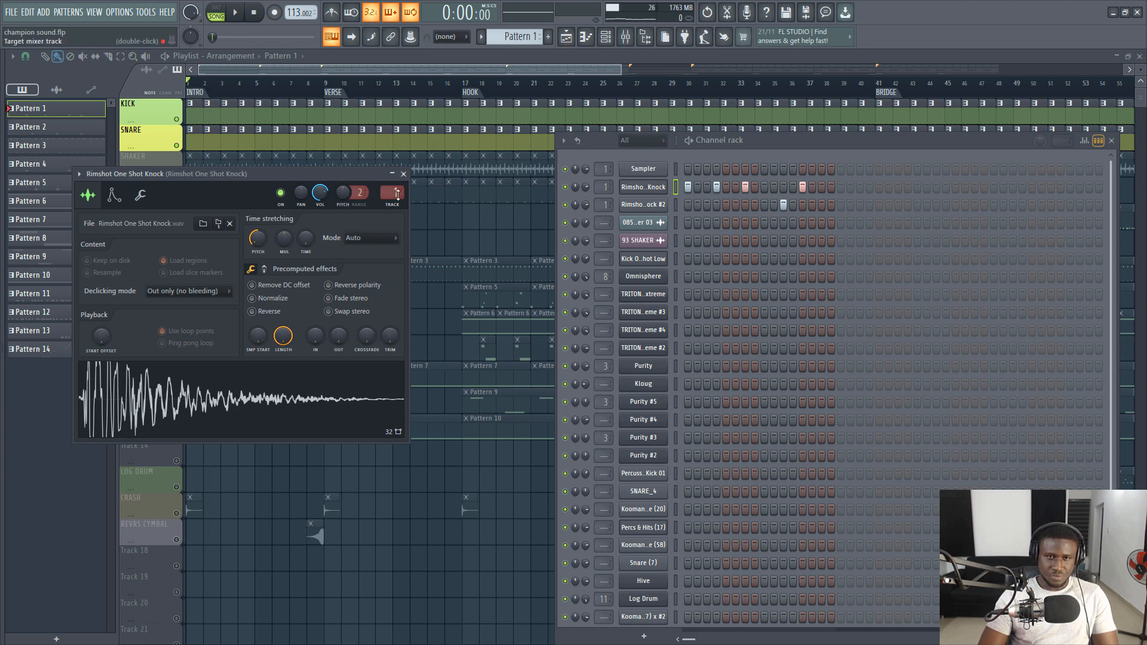
key(ctrl+l)
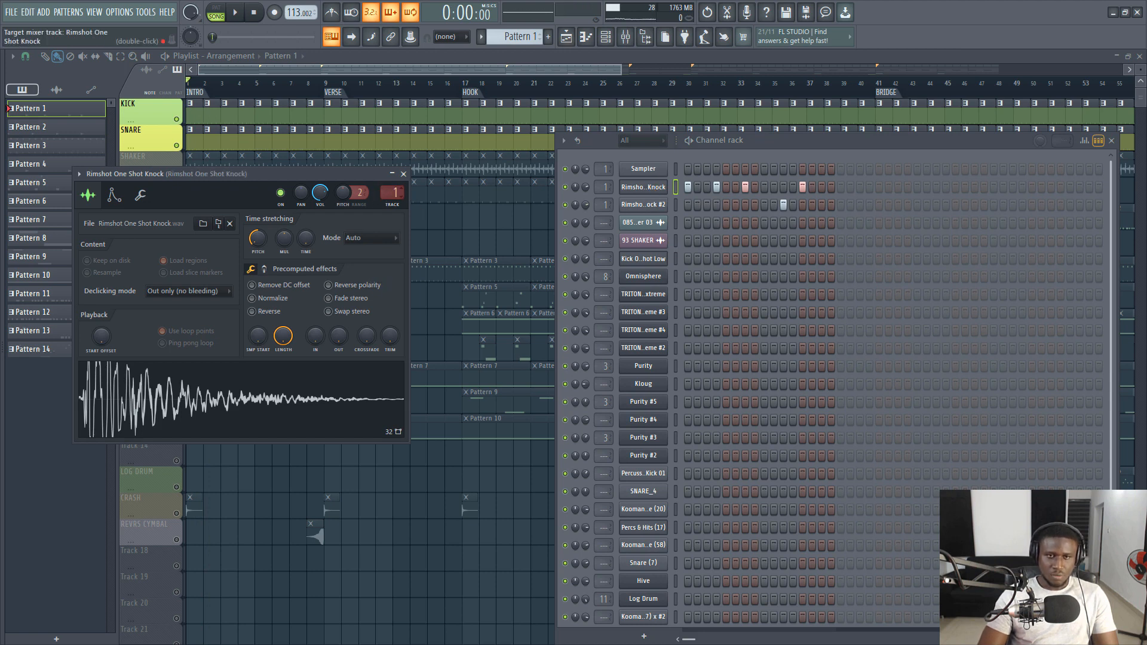
click(626, 38)
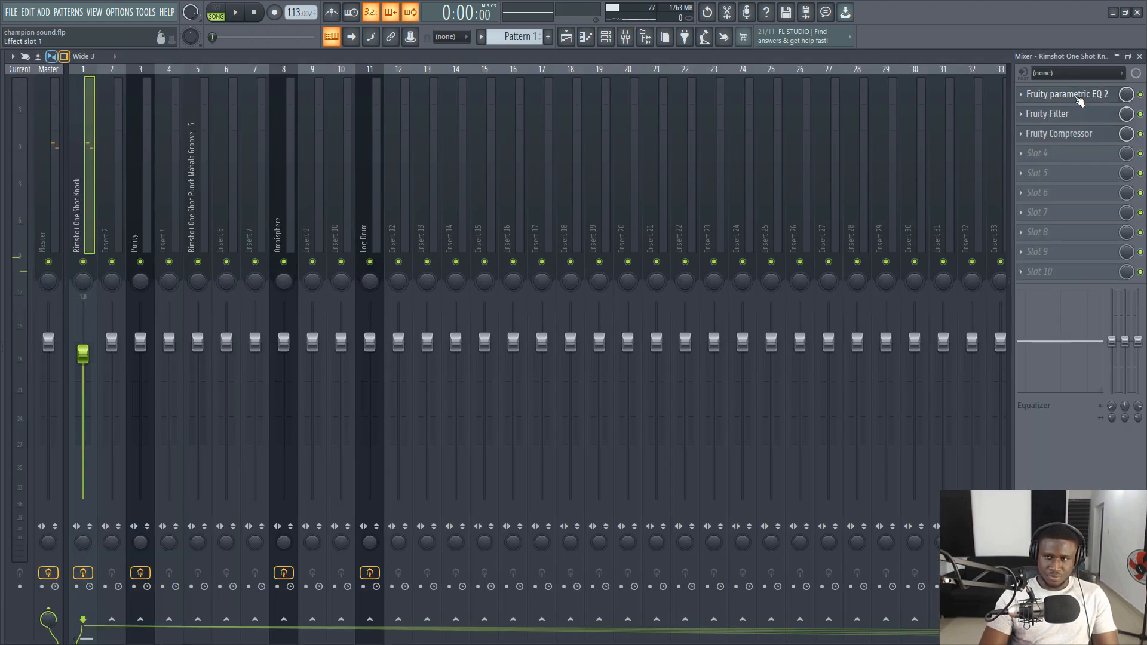
click(1061, 94)
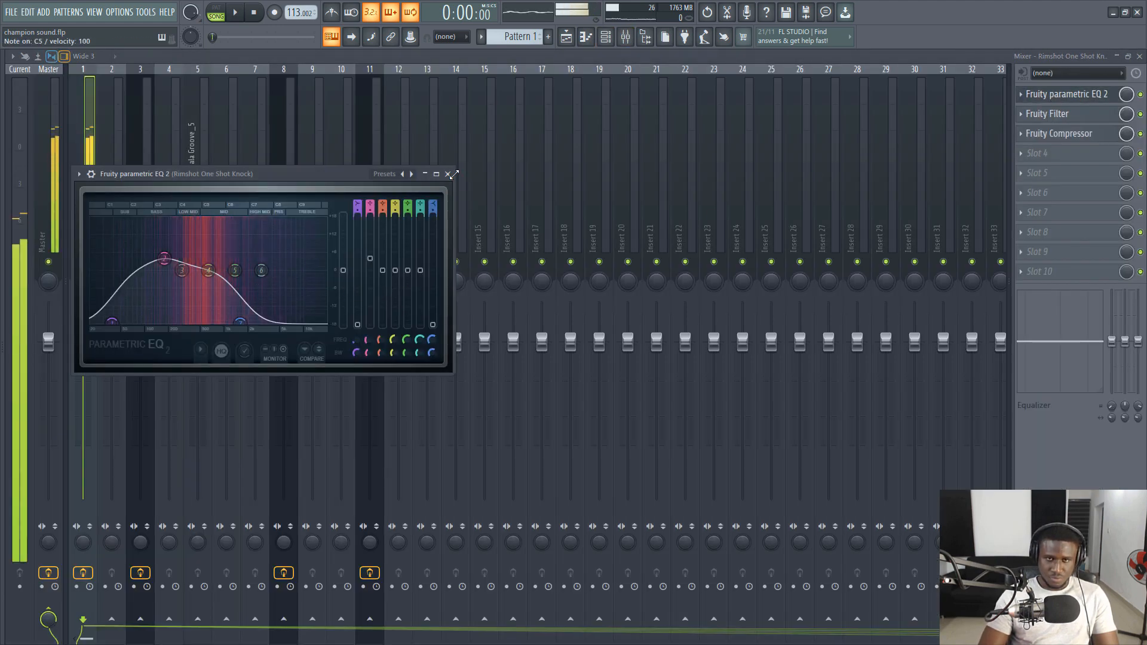
click(447, 174)
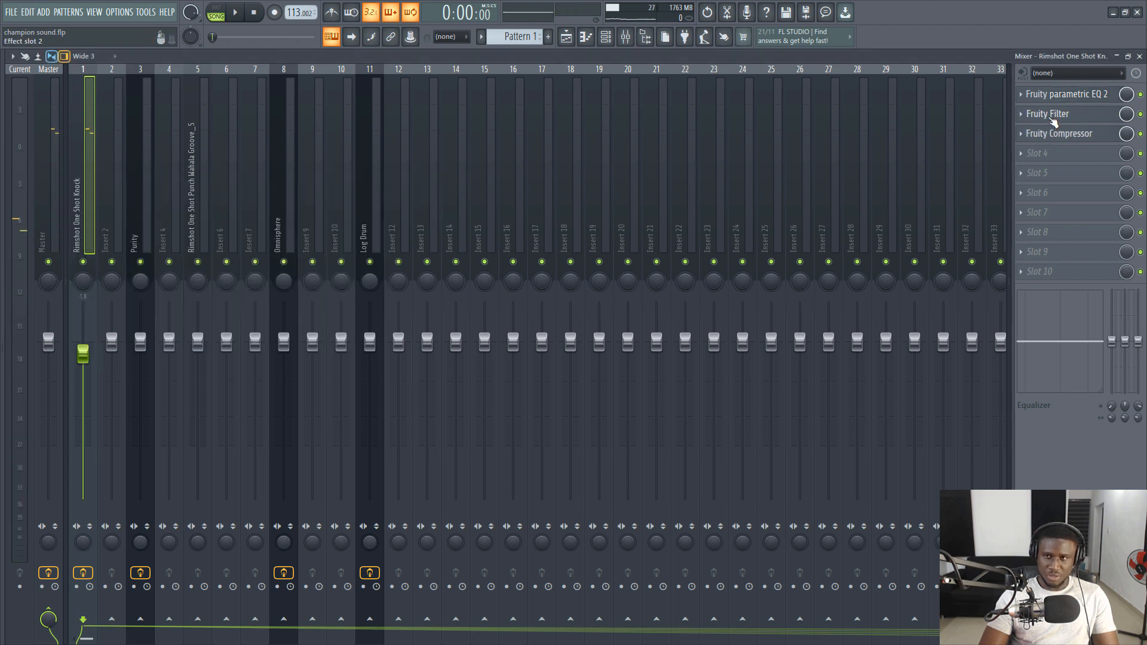
- View the rimshot's Fruity Filter and audition the sample with the filter and the EQ bypassed in turn
click(1051, 115)
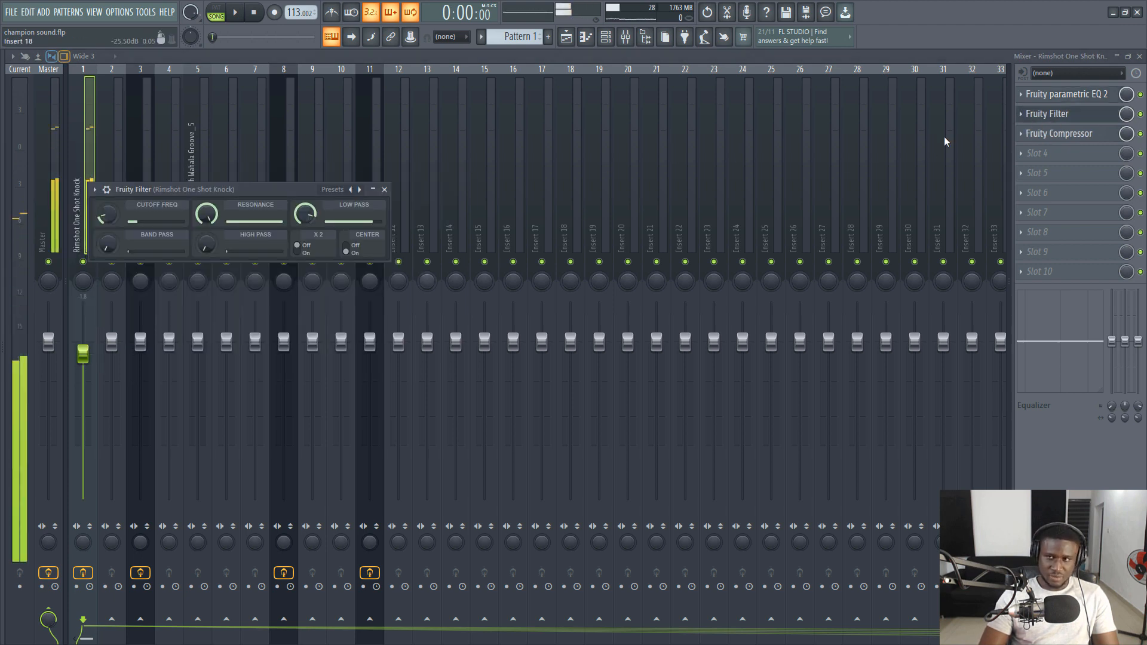
click(1140, 114)
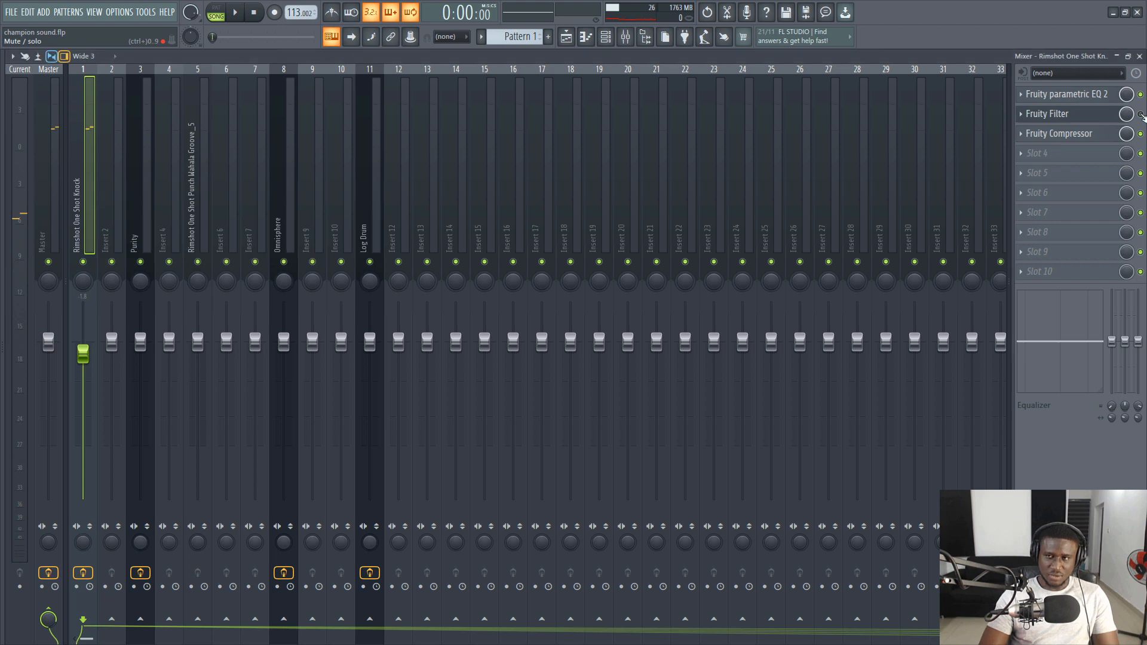
key(z)
key(z)
key(z)
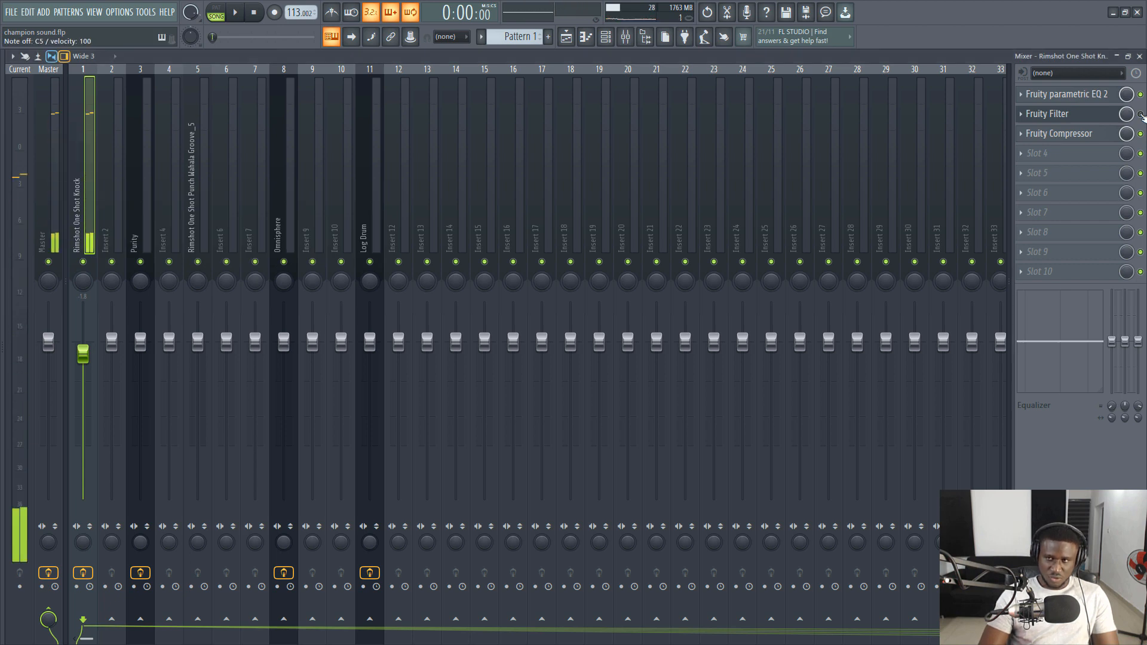
key(z)
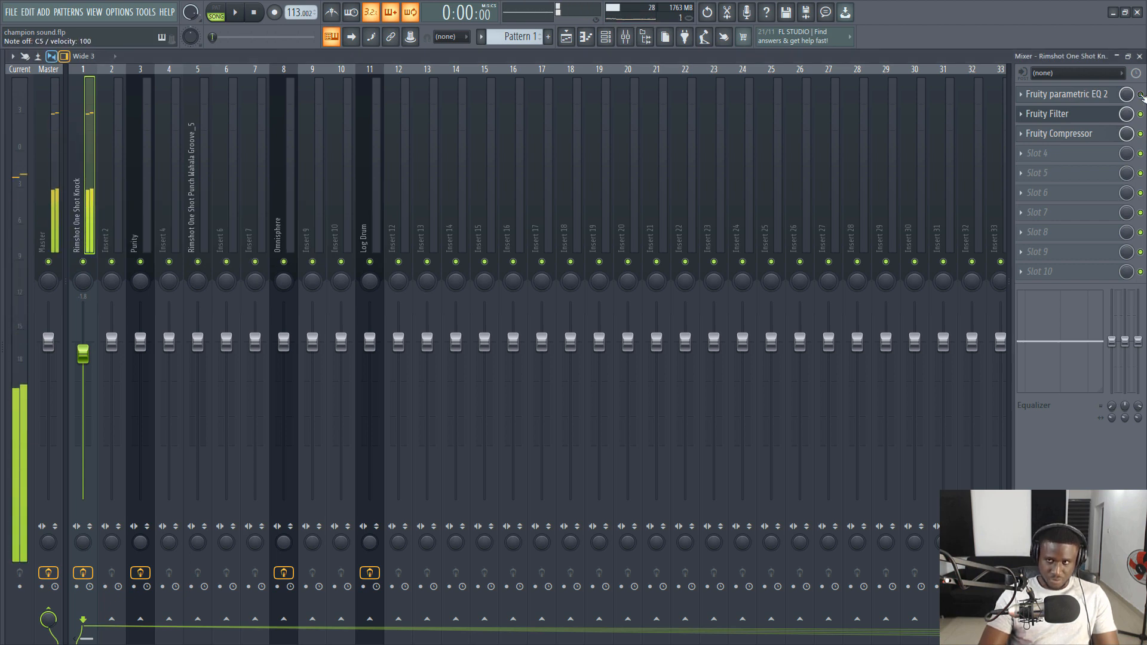
key(z)
key(z)
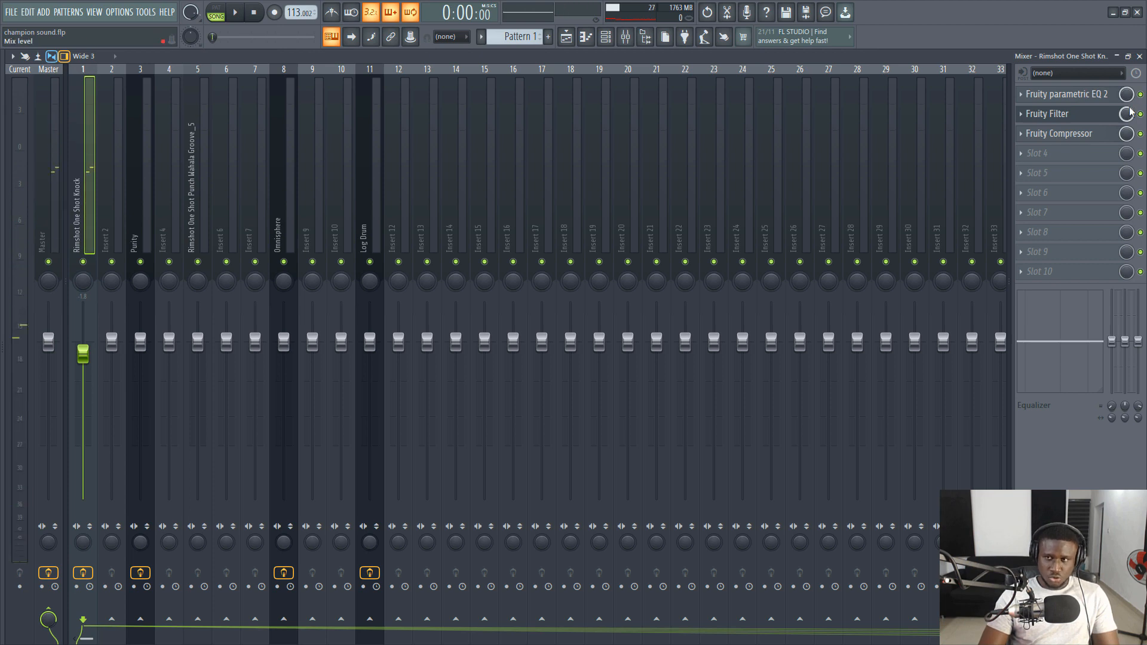
key(z)
- Examine the Fruity Compressor settings on the rimshot's mixer track and return to the playlist
click(565, 37)
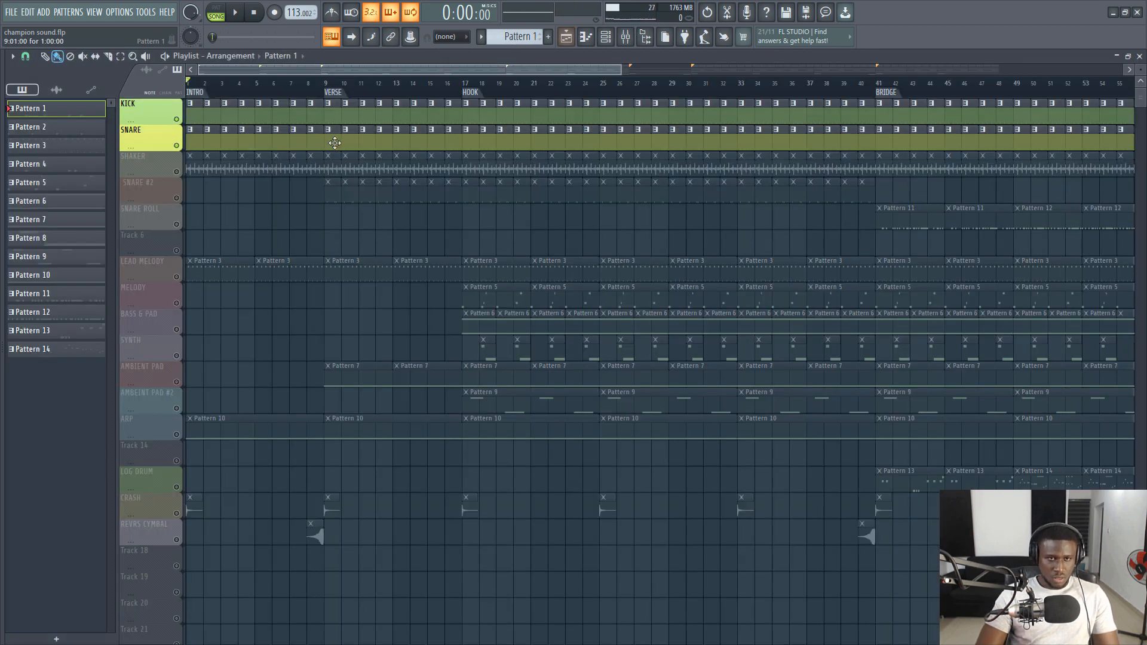
click(624, 39)
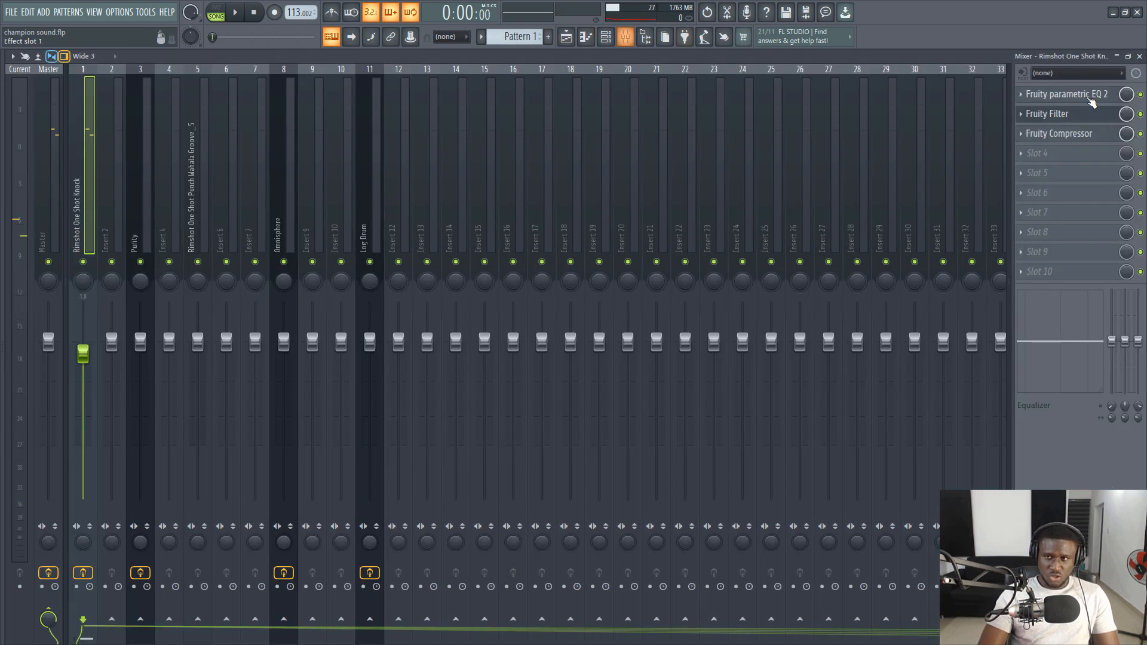
click(1070, 151)
click(1070, 139)
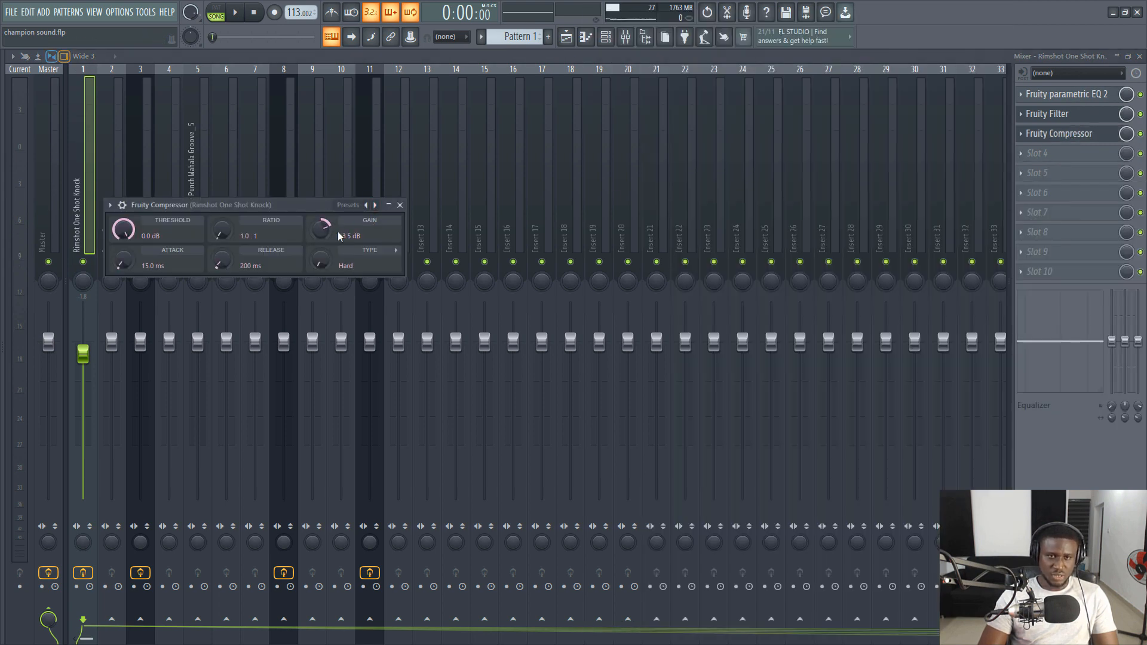
click(565, 37)
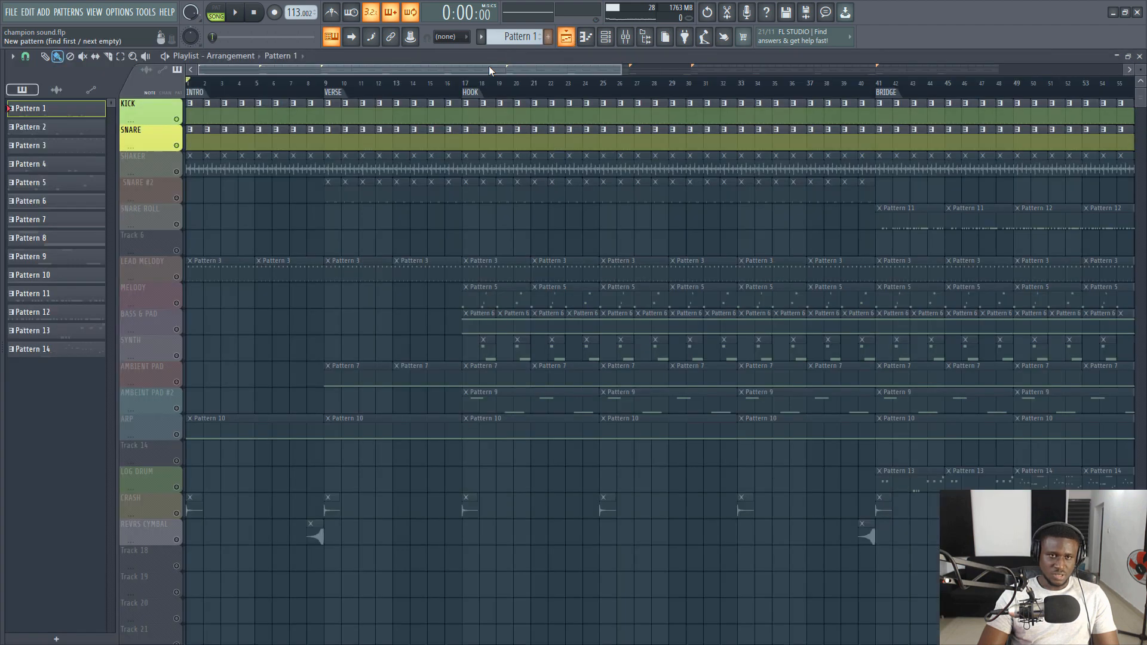
key(z)
- Unmute the SHAKER track and inspect the 085 Pop Shaker 03 clip's sample settings
click(184, 170)
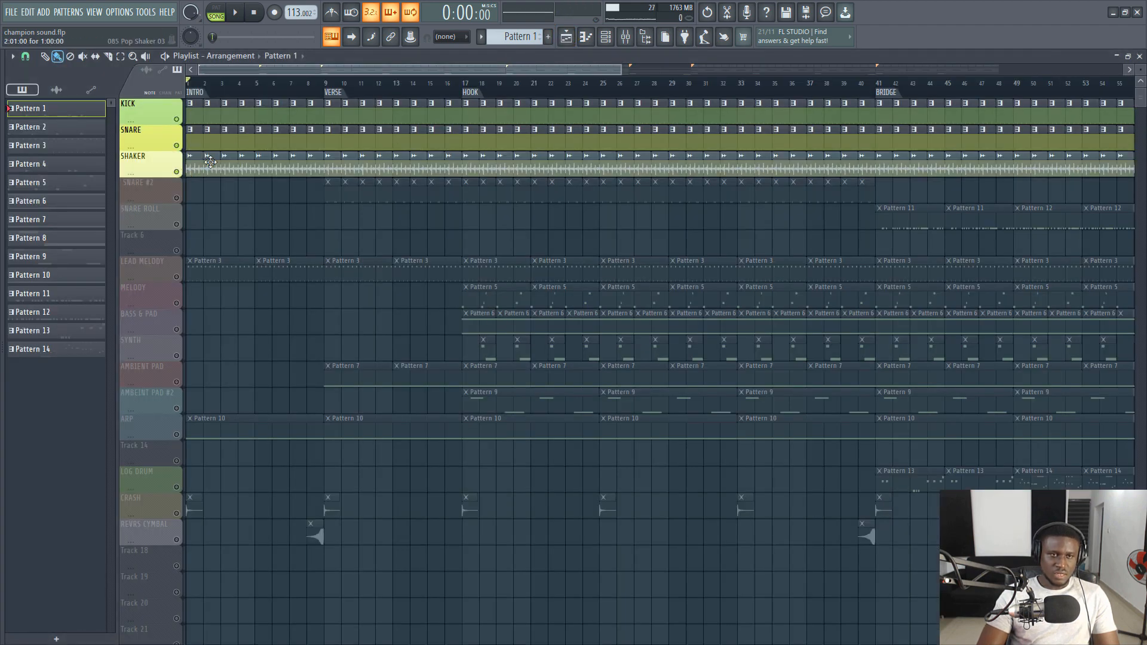
double_click(212, 164)
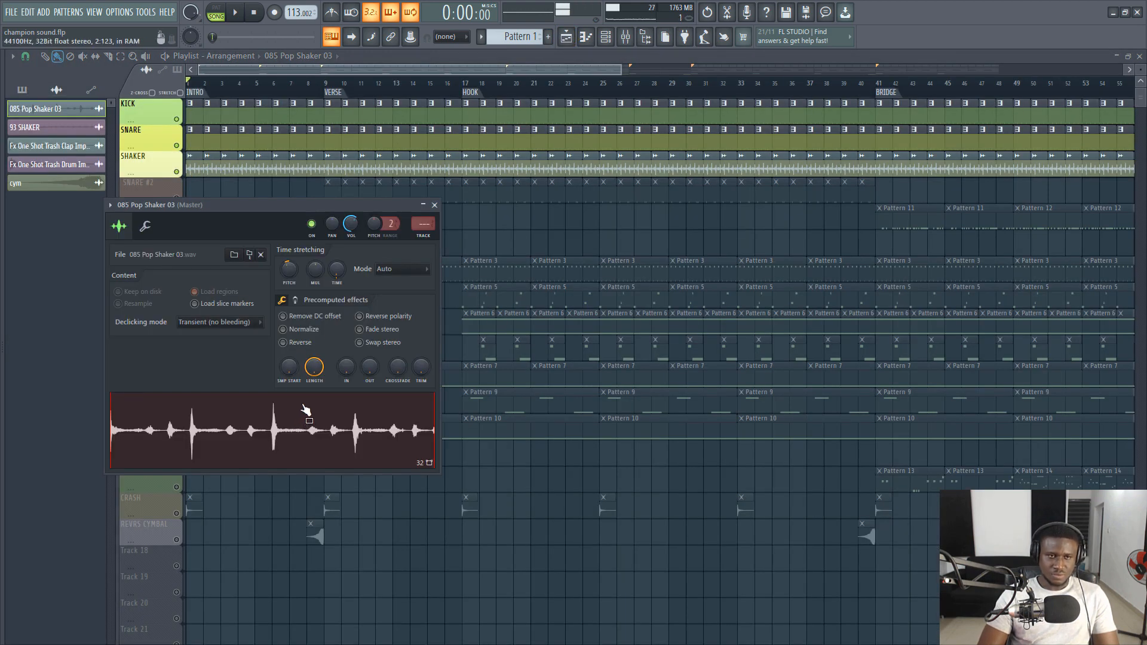
key(Escape)
- Play the kick, snare and shaker together, view the channel rack, and stop playback
key(space)
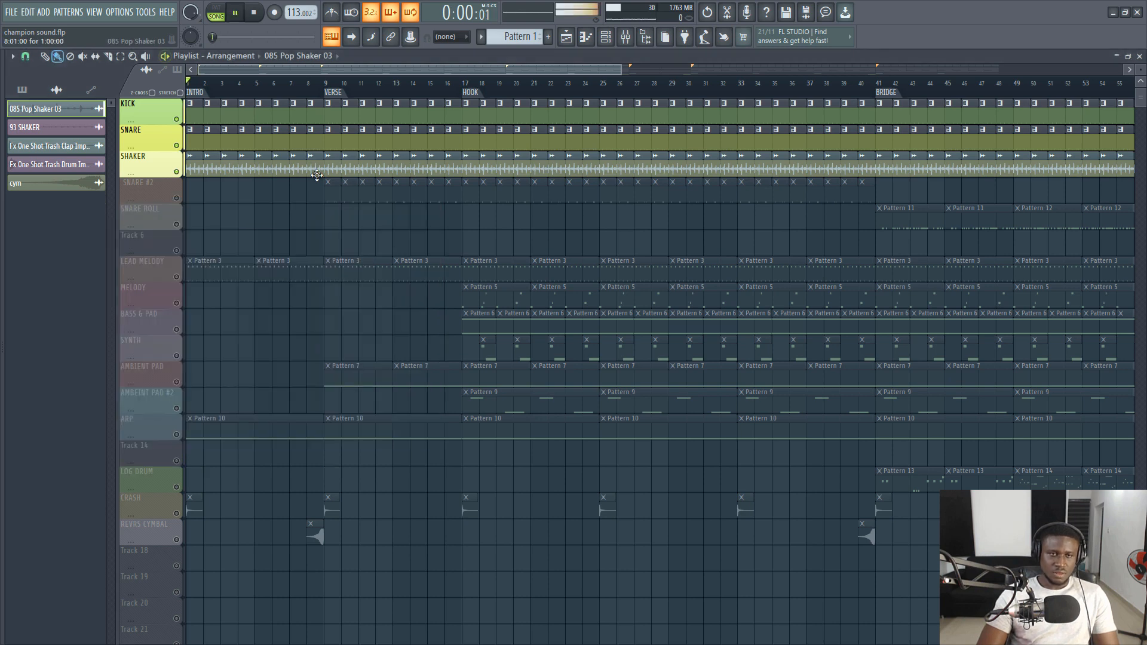
click(615, 44)
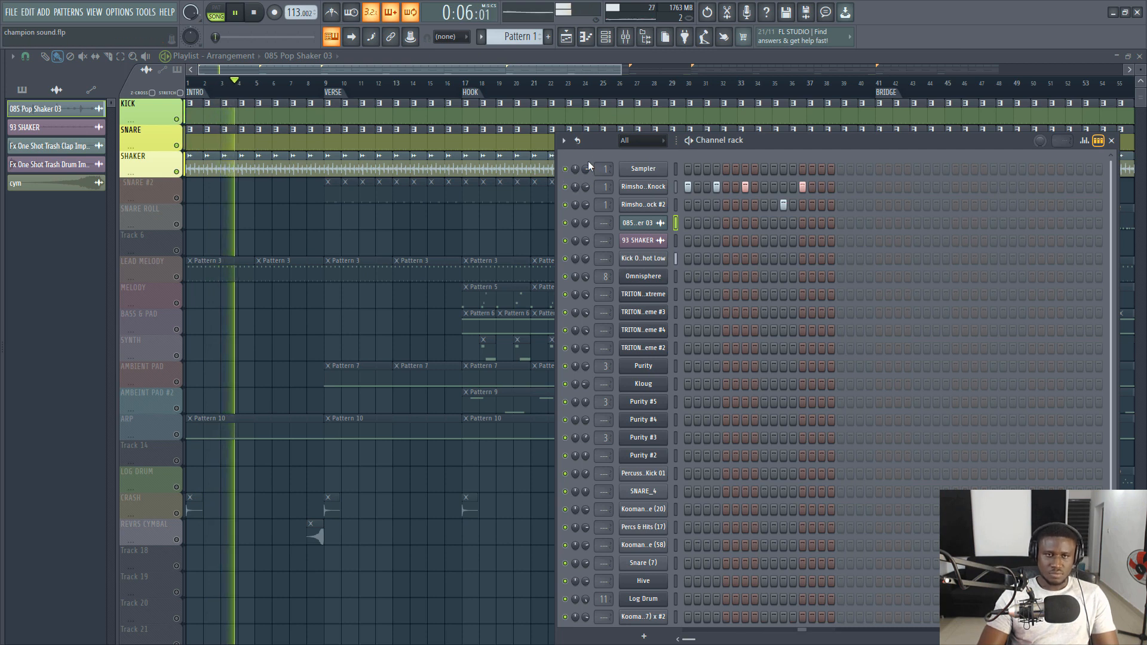
key(space)
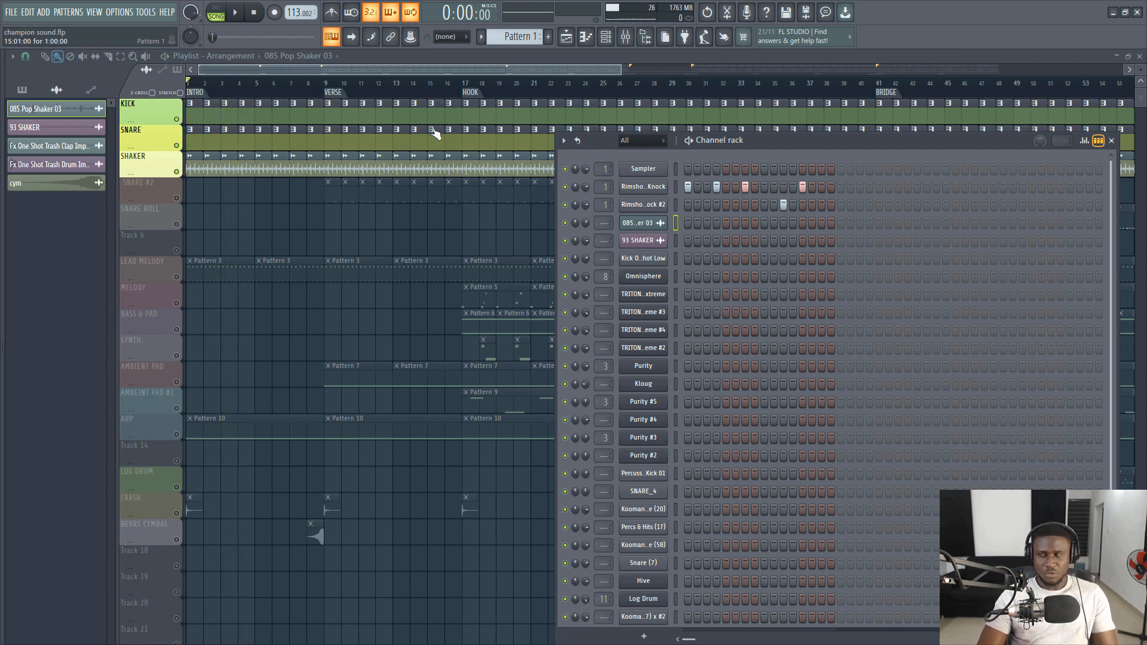
- Unmute the SNARE #2 track and place the playhead at the first VERSE marker
click(178, 199)
click(335, 93)
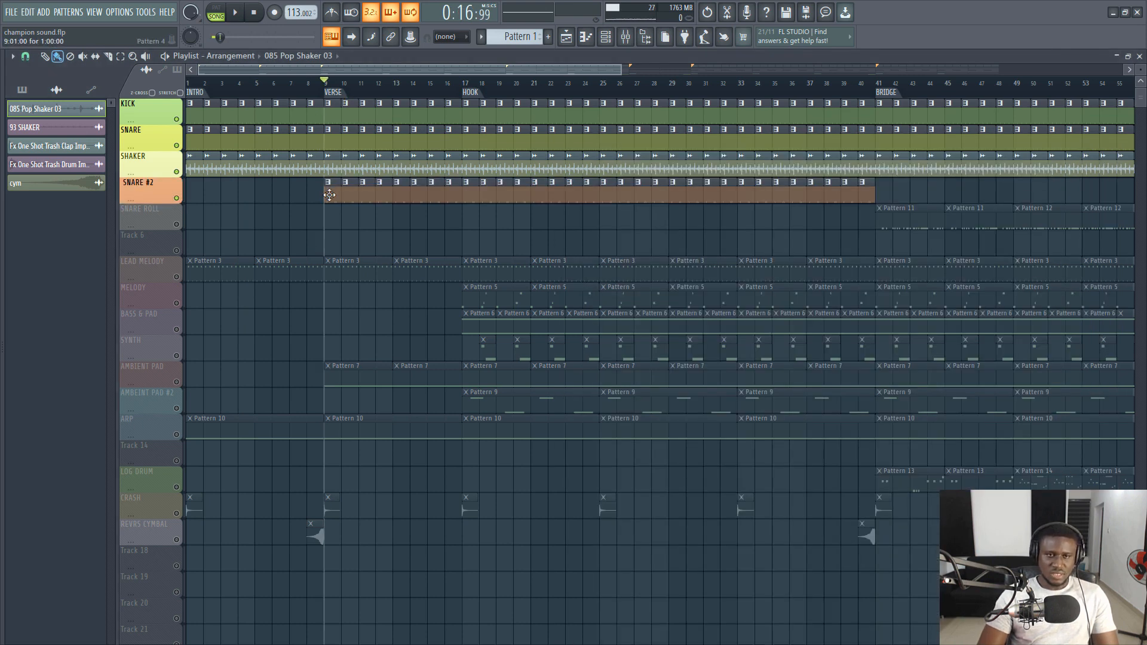
- Select Pattern 4 from the SNARE #2 track and audition its SNARE_4 and Kooman (20) channels in the channel rack
scroll(338, 113, up, 5)
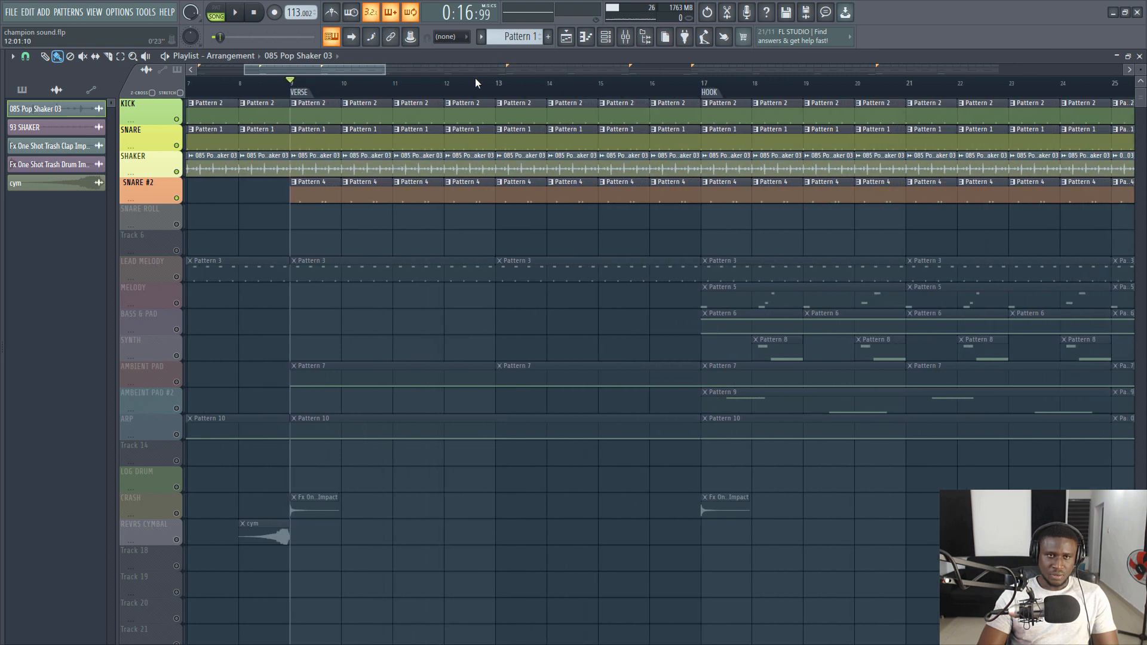
click(605, 37)
key(space)
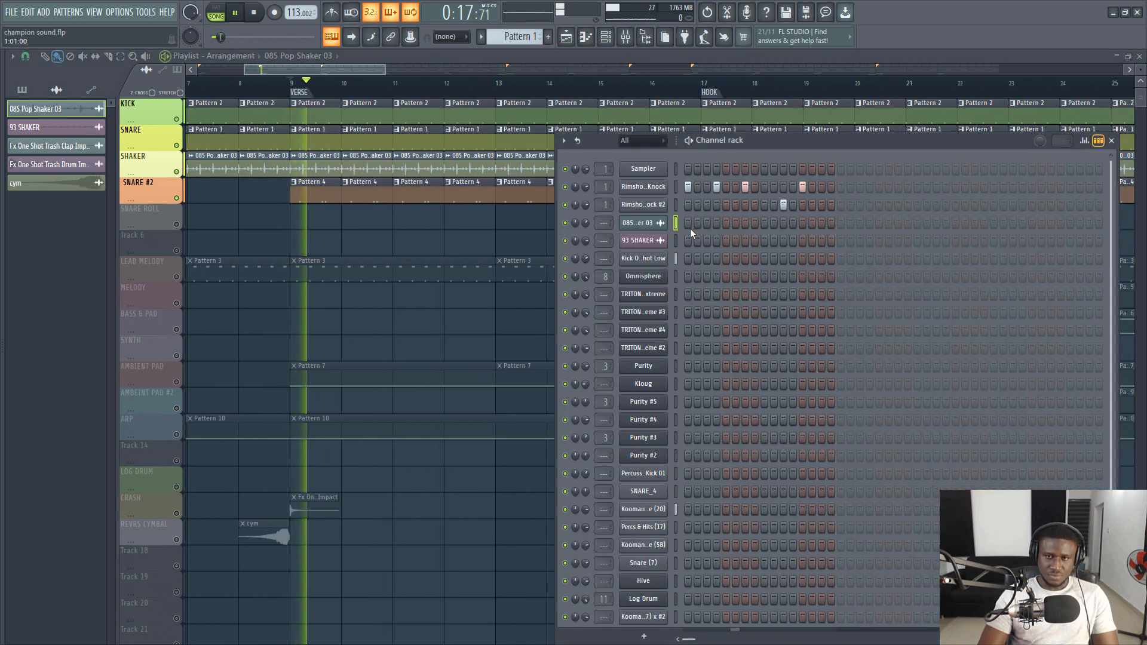
key(space)
click(643, 186)
click(423, 194)
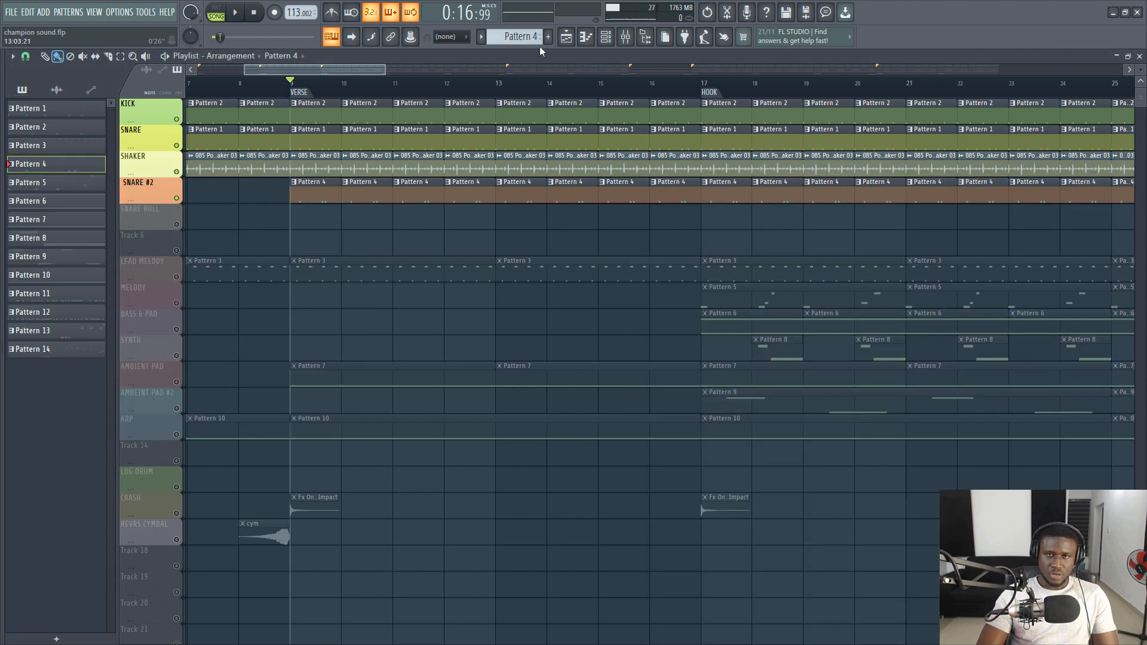
click(605, 36)
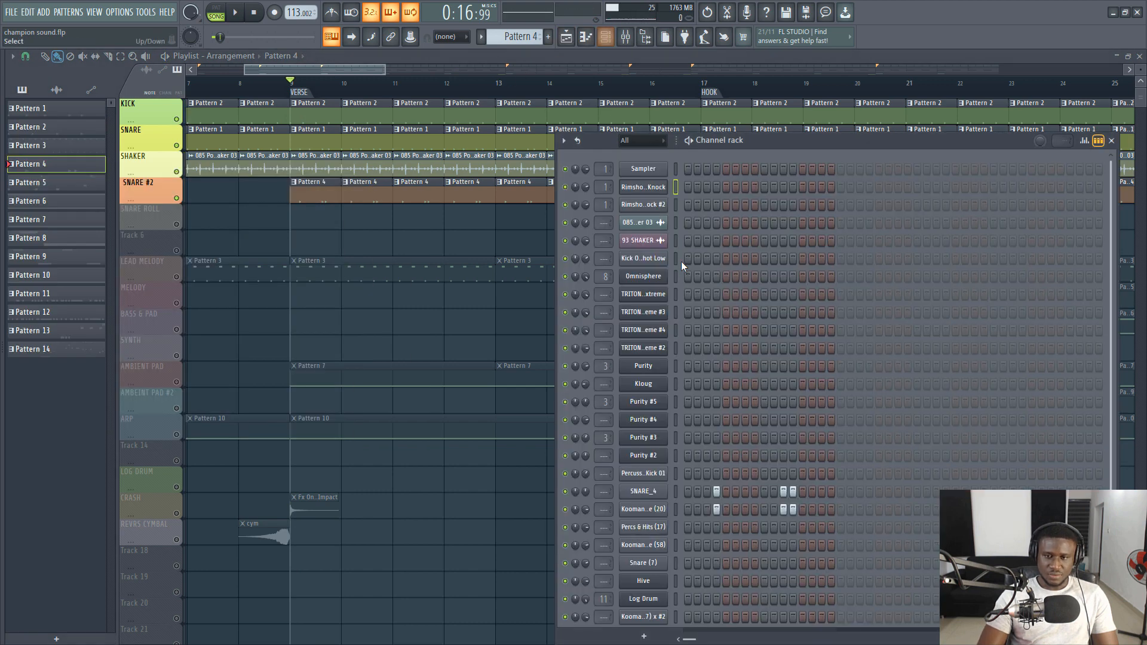
click(675, 492)
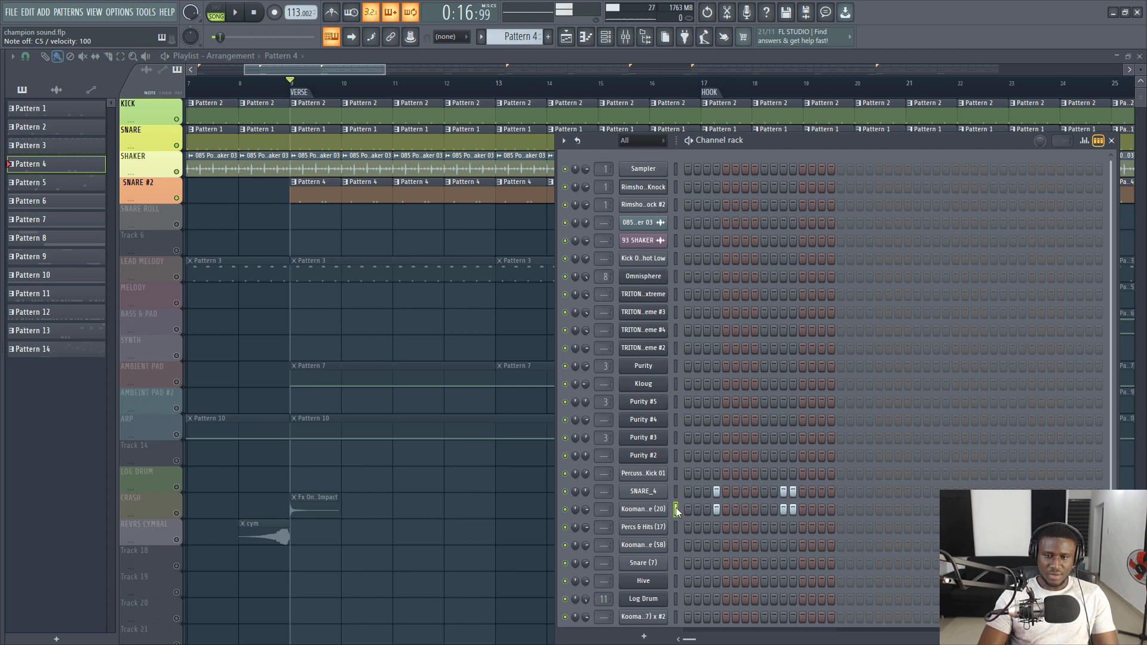
- Play the verse with the second snare layered in, return to the playlist, and stop playback
key(space)
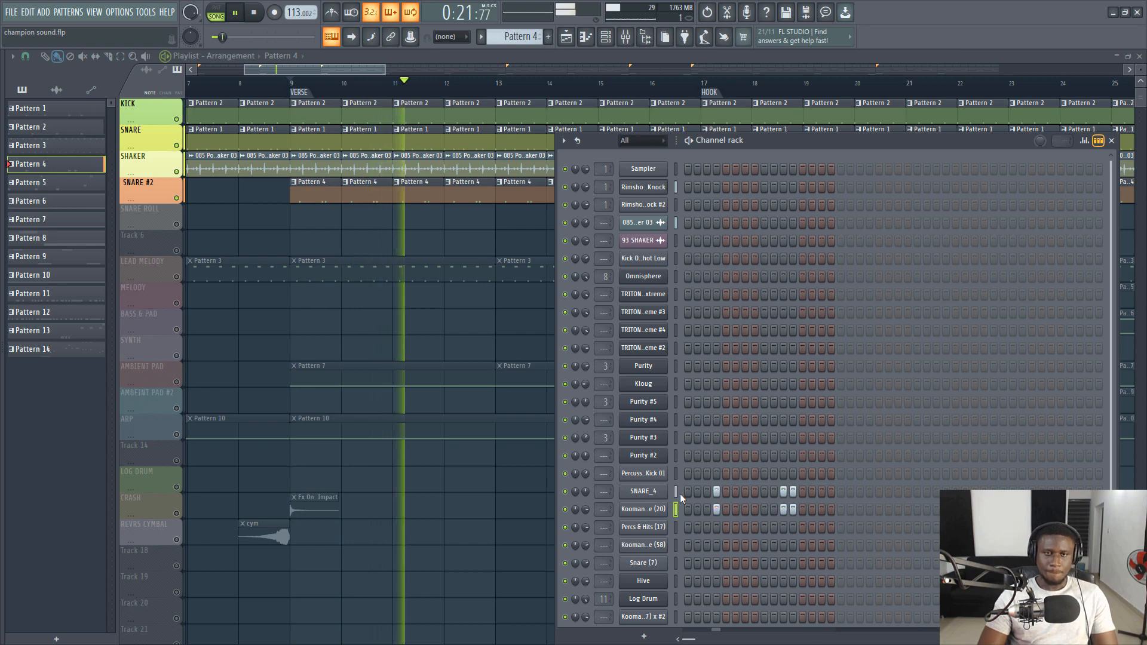
click(347, 66)
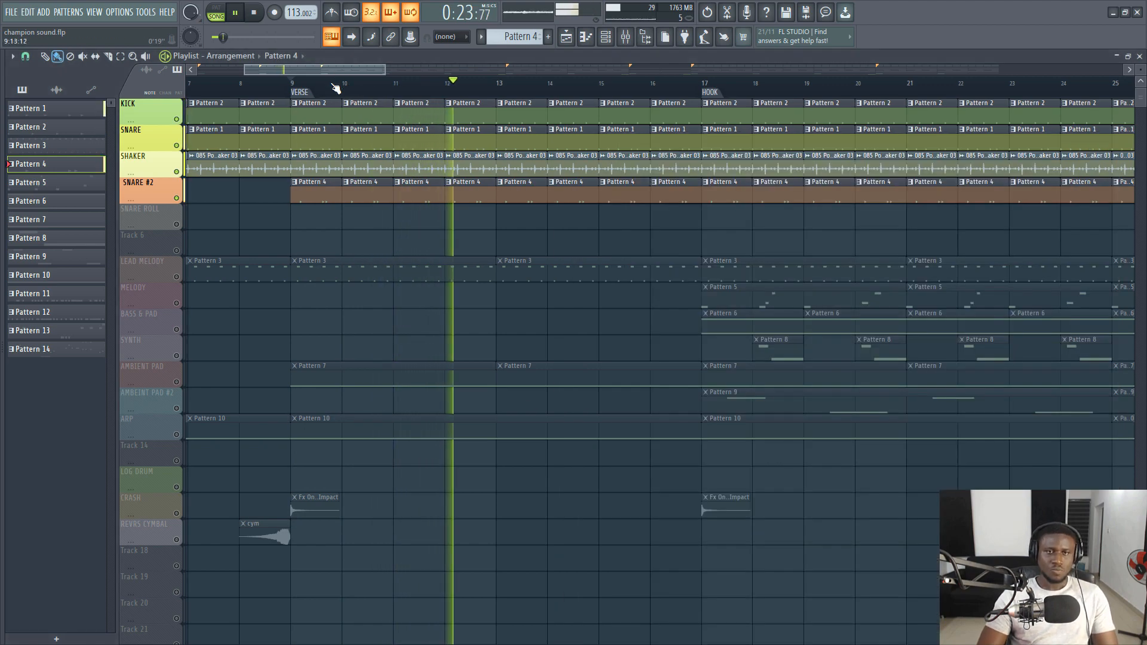
scroll(333, 89, down, 2)
scroll(335, 92, down, 1)
key(space)
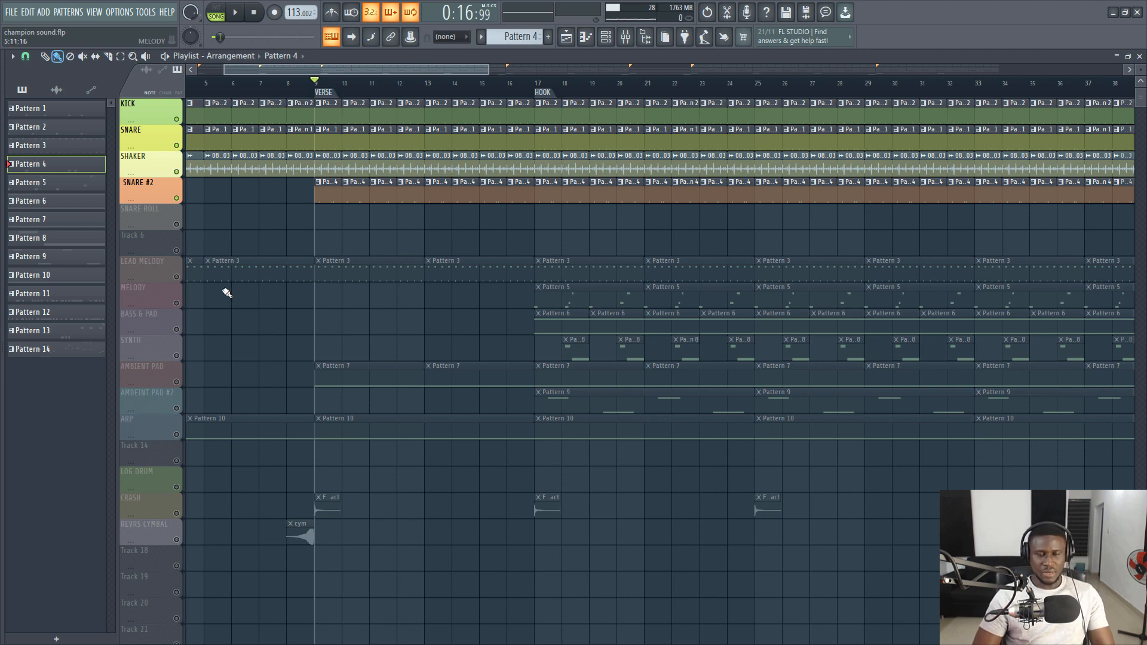
- Unmute the LEAD MELODY track, play it briefly, and view Pattern 3's Purity notes in the piano roll
click(177, 276)
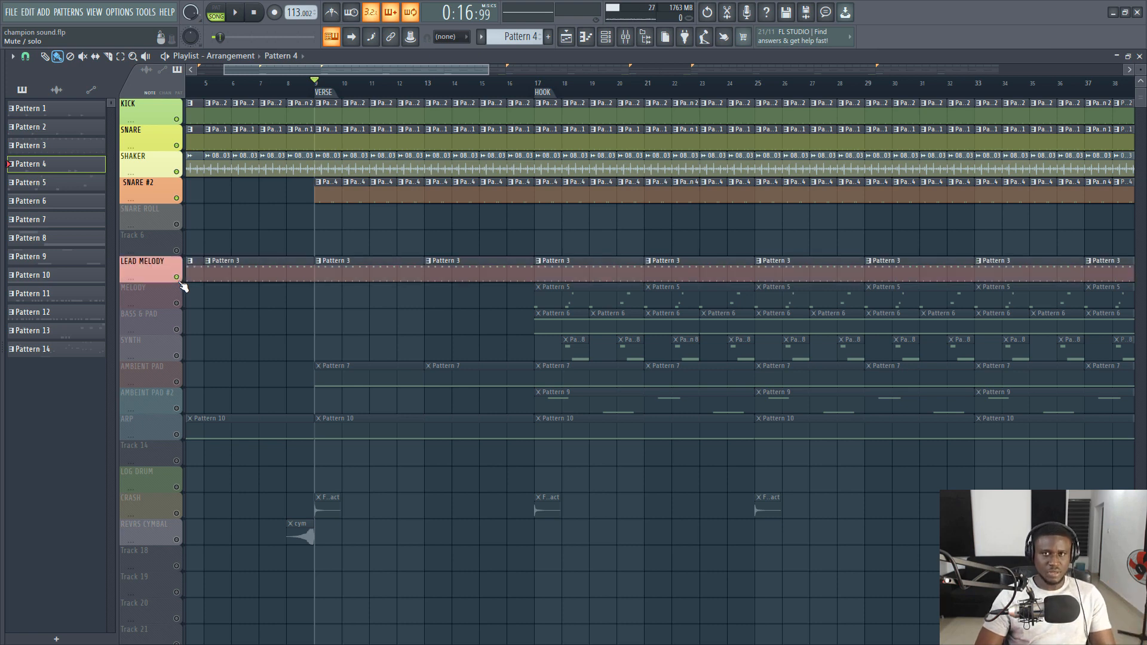
key(space)
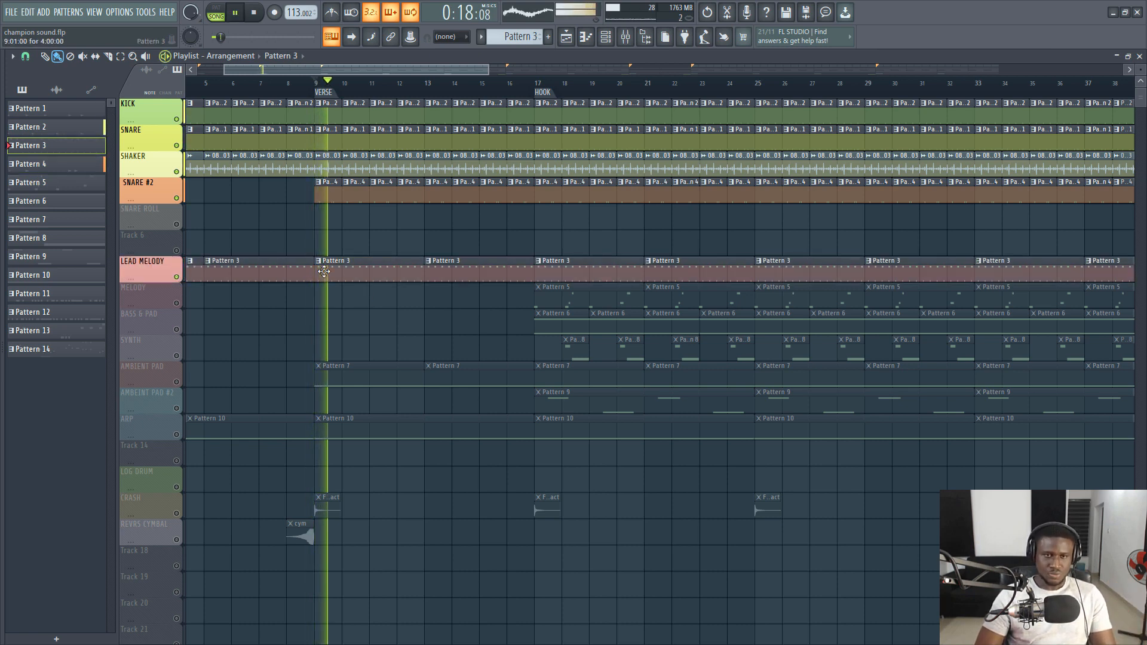
double_click(324, 273)
key(space)
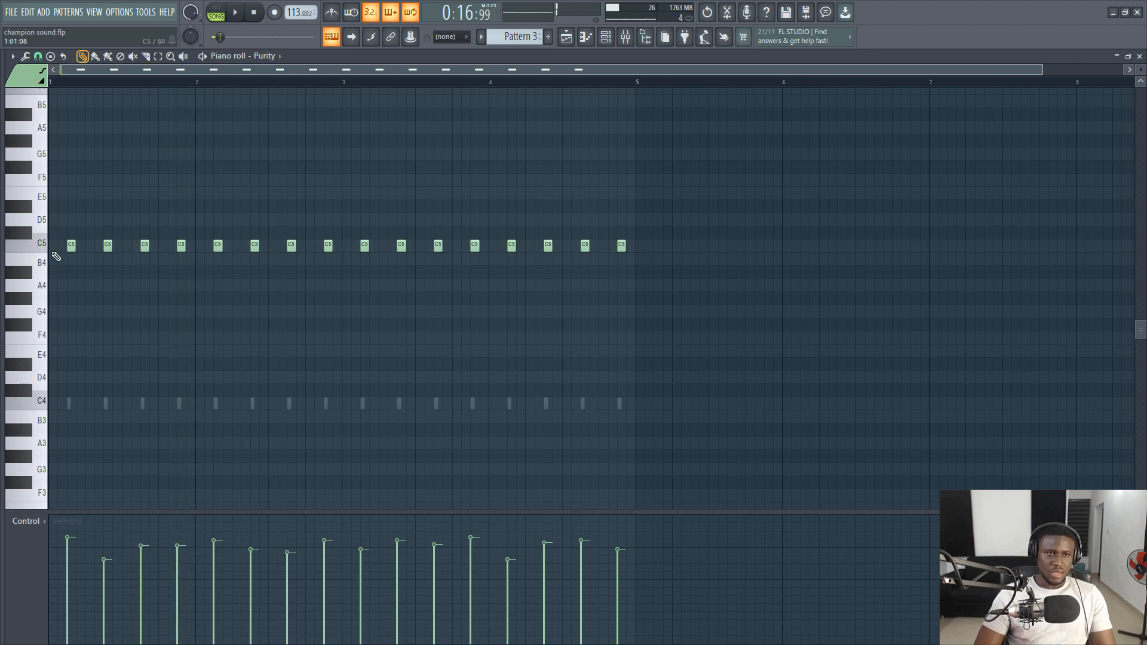
scroll(52, 254, up, 1)
scroll(54, 254, down, 1)
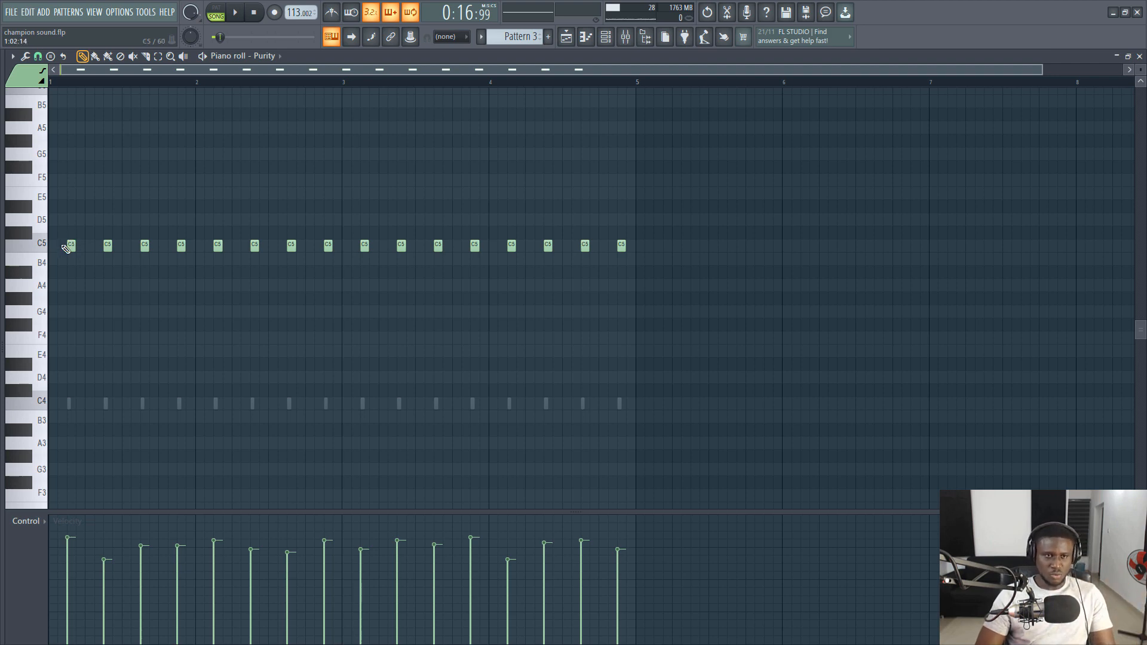
- Mute the Purity #5 and Purity #3 channels in the channel rack during playback to hear the Purity layer without them
click(605, 36)
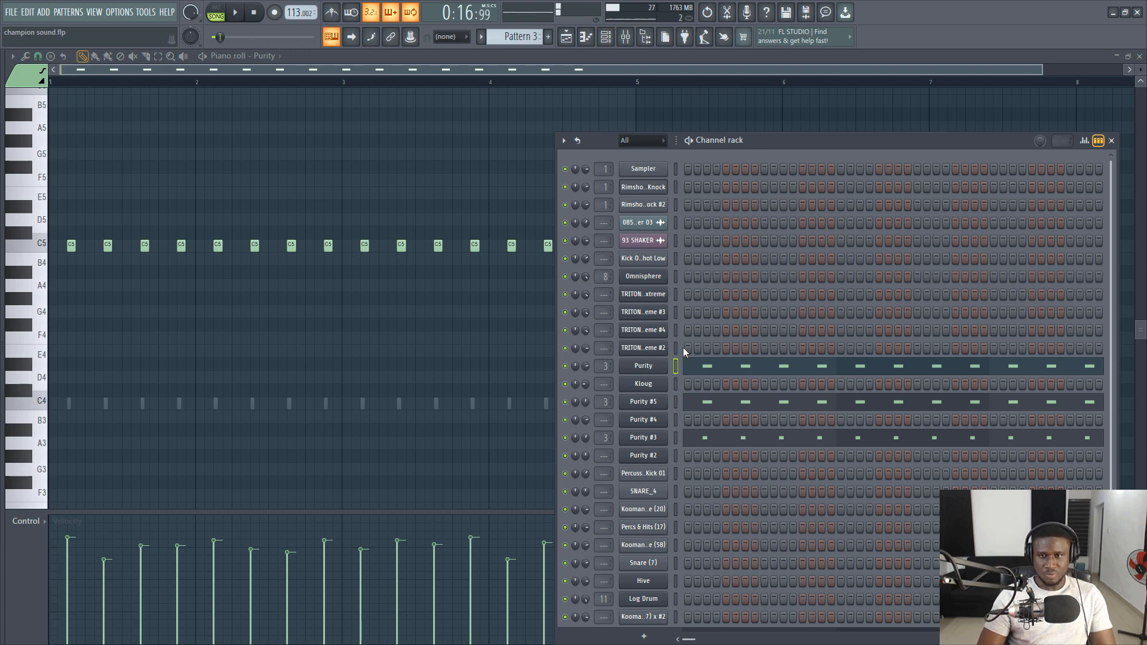
key(space)
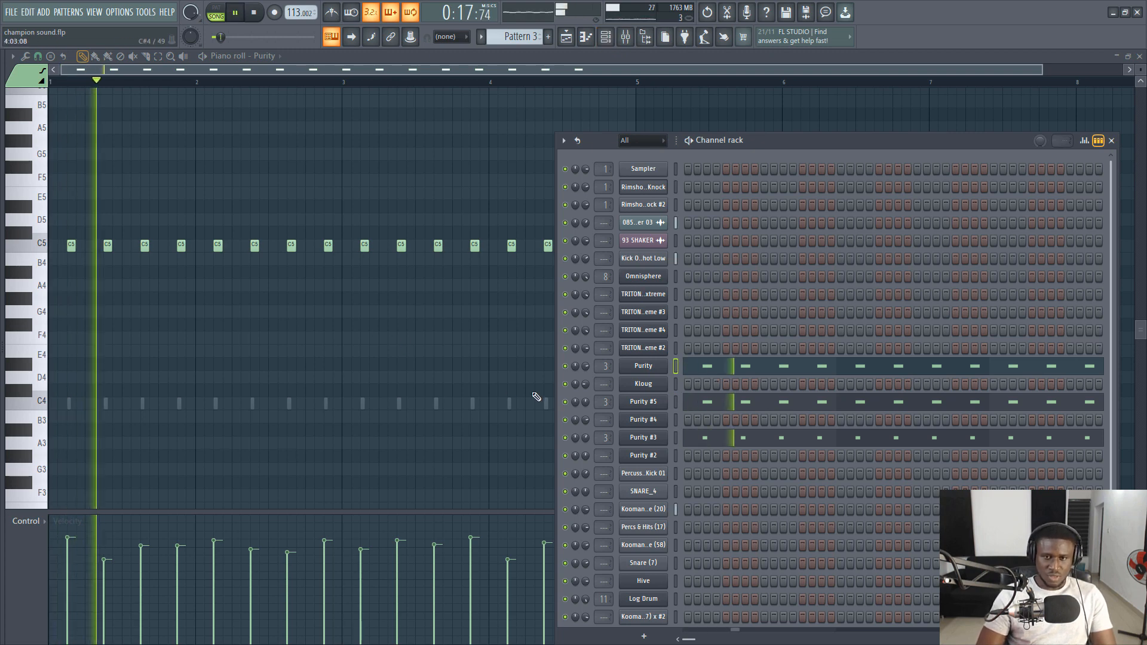
click(565, 404)
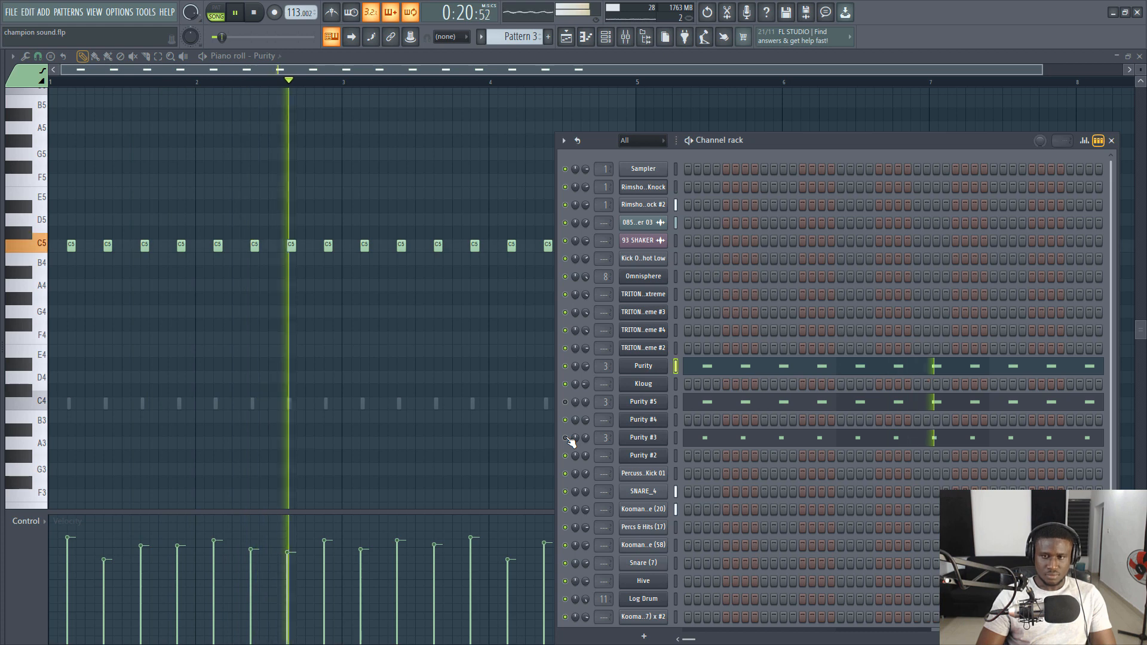
key(space)
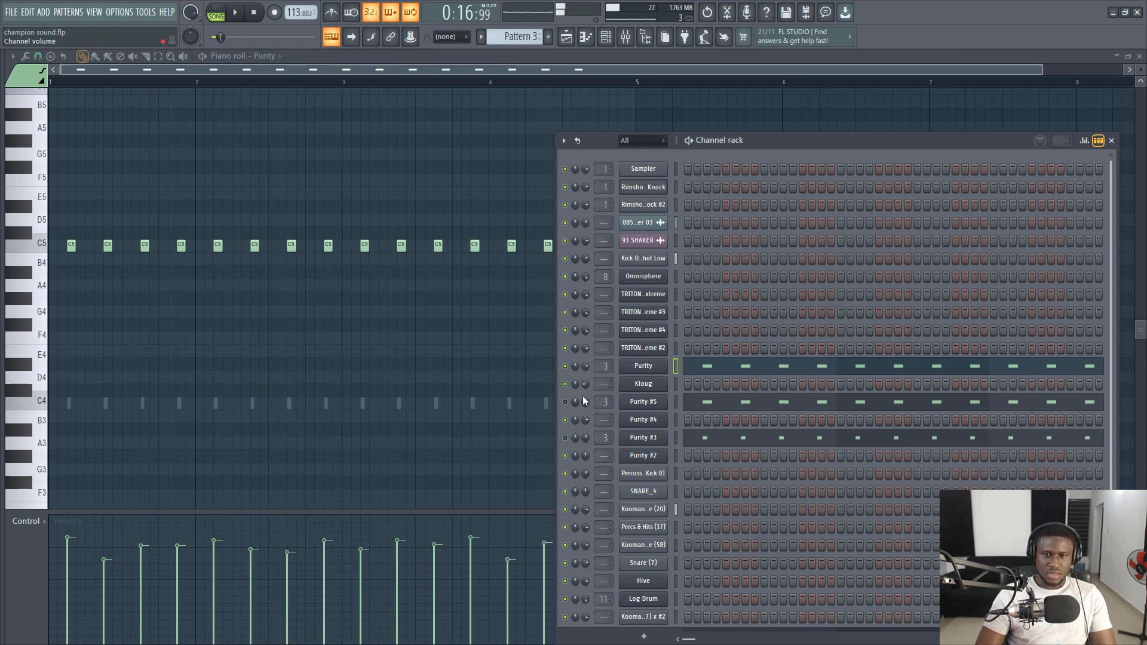
- Unmute Purity #5 and Purity #3 one at a time, playing the lead melody after each layer is added
click(565, 401)
key(space)
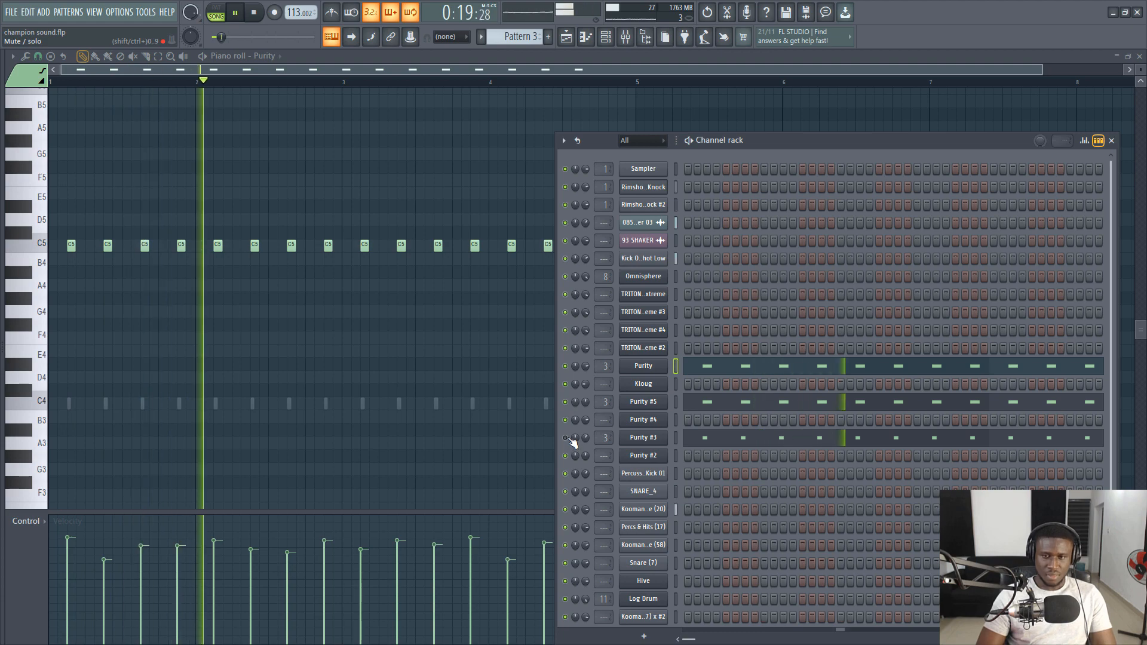
key(space)
click(566, 438)
key(space)
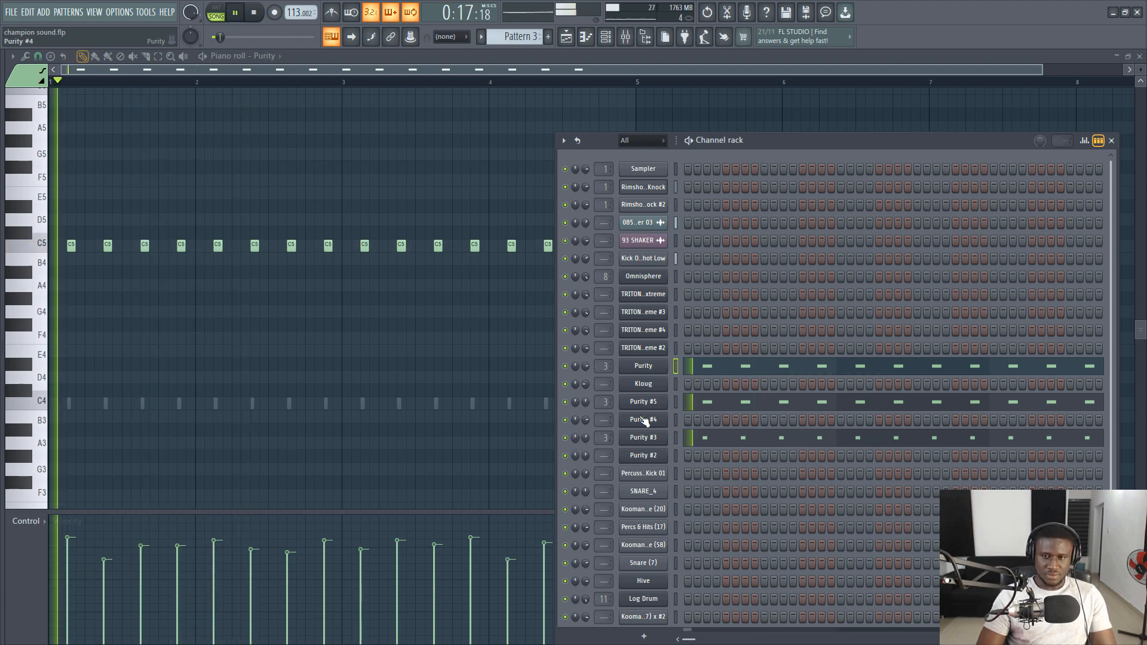
key(space)
- Inspect the presets loaded in Purity, Purity #5 and Purity #3, and return to the playlist
click(643, 365)
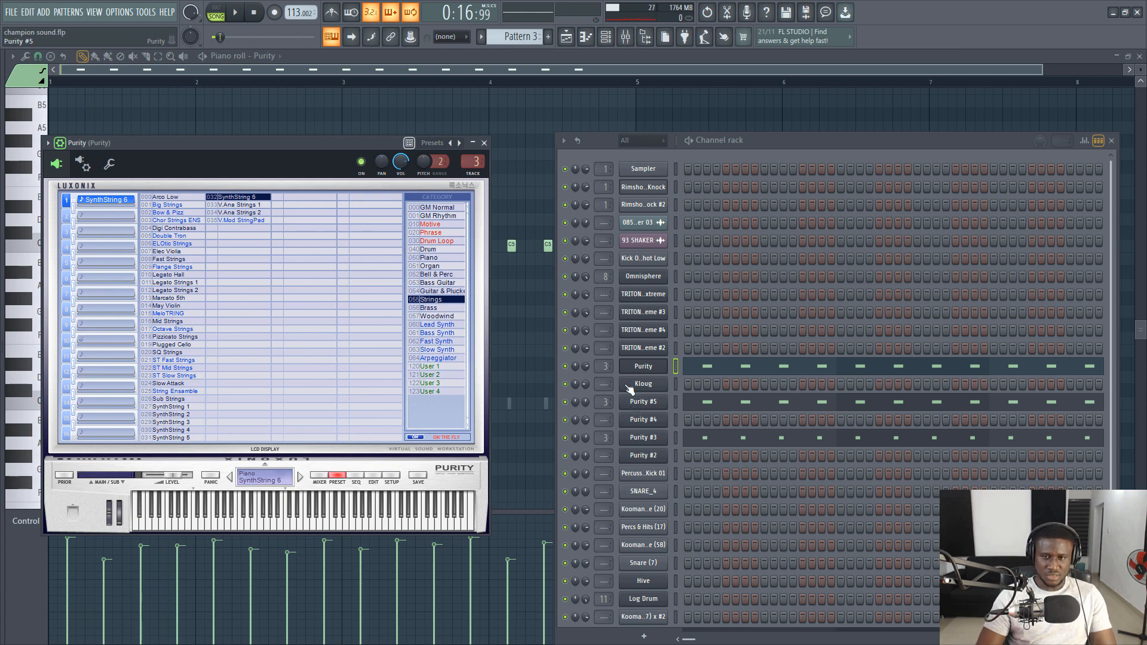
click(650, 403)
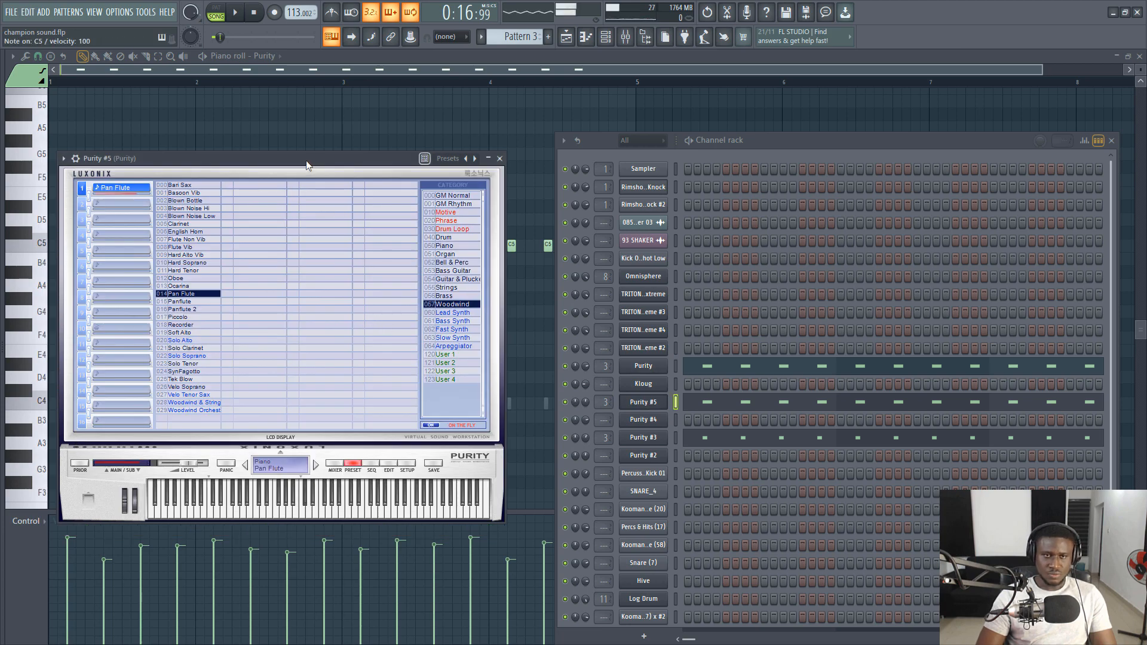
click(657, 439)
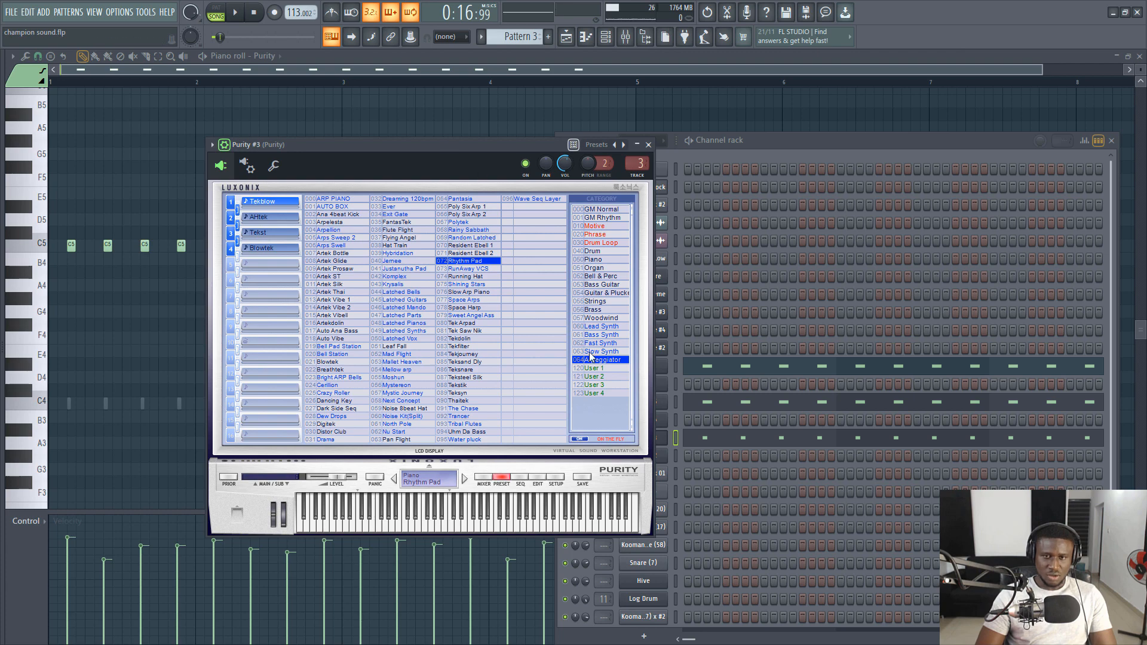
click(741, 439)
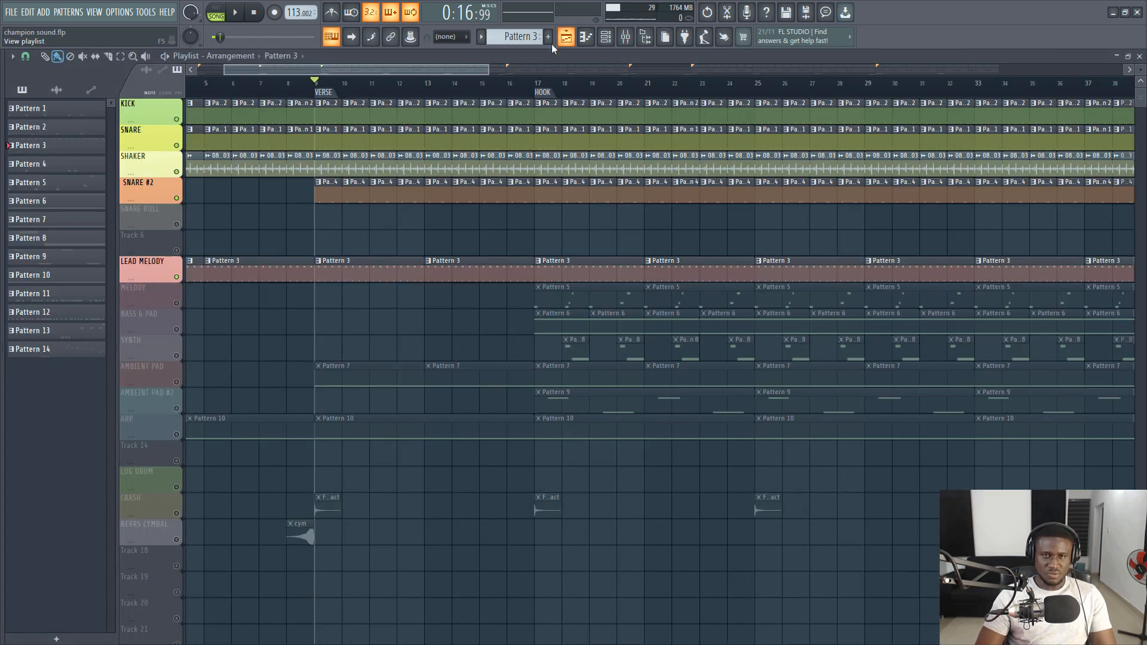
key(F5)
- Play the verse with the full lead melody and stop playback
key(space)
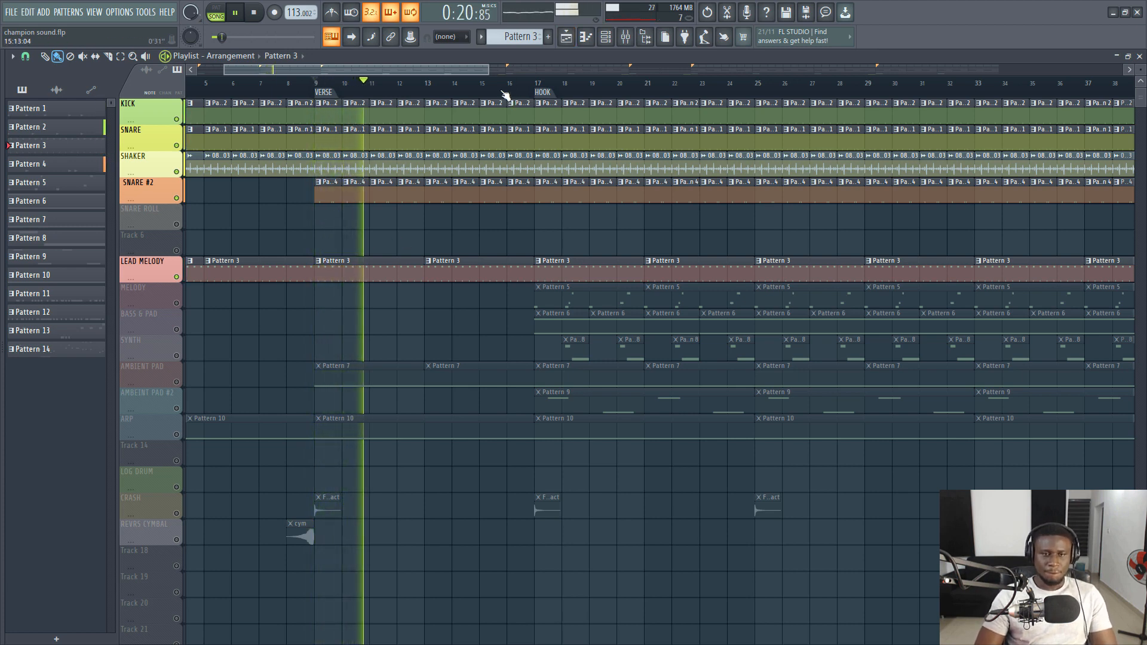
key(space)
scroll(505, 93, down, 5)
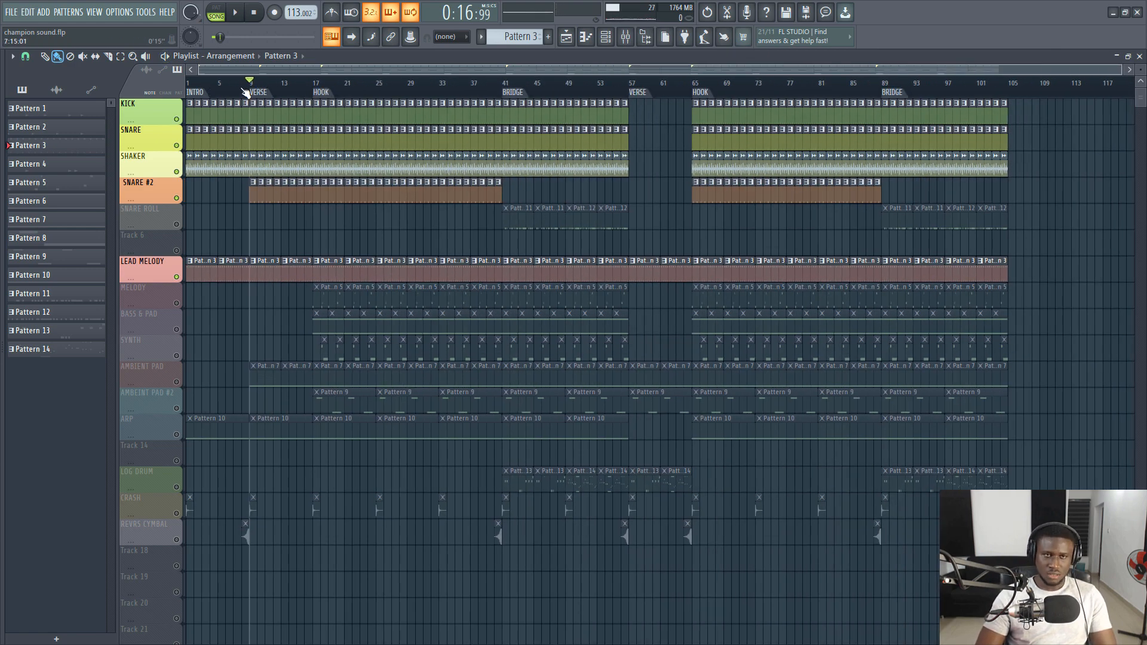
scroll(245, 93, up, 5)
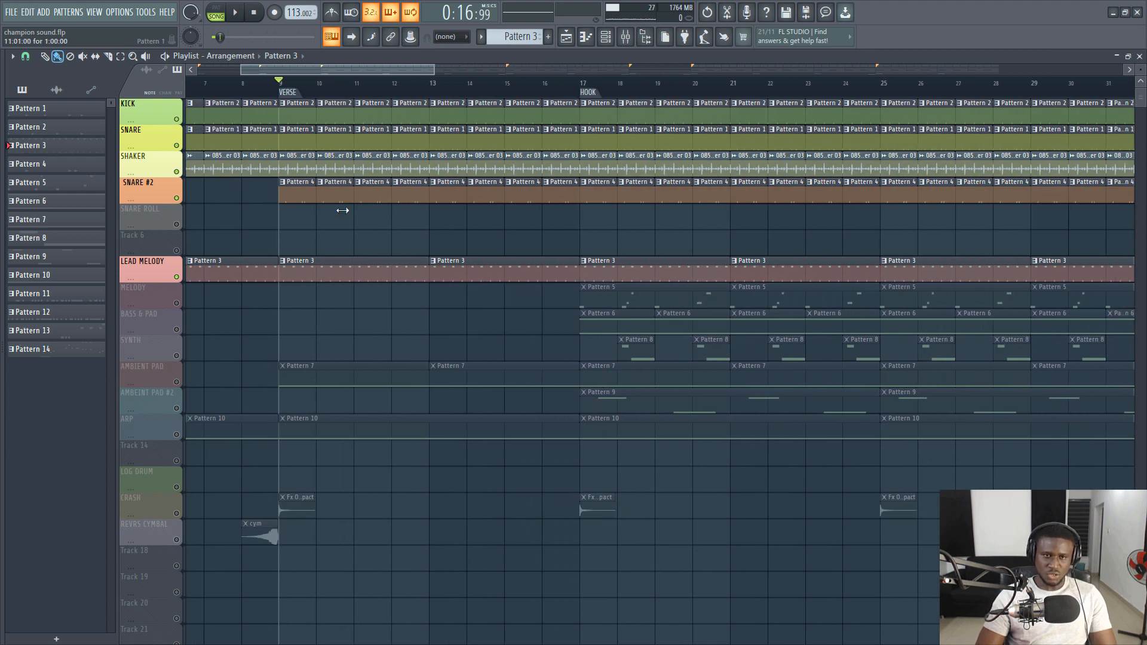
- Unmute the AMBIENT PAD track, start playback, and show Pattern 7 in the channel rack
click(177, 381)
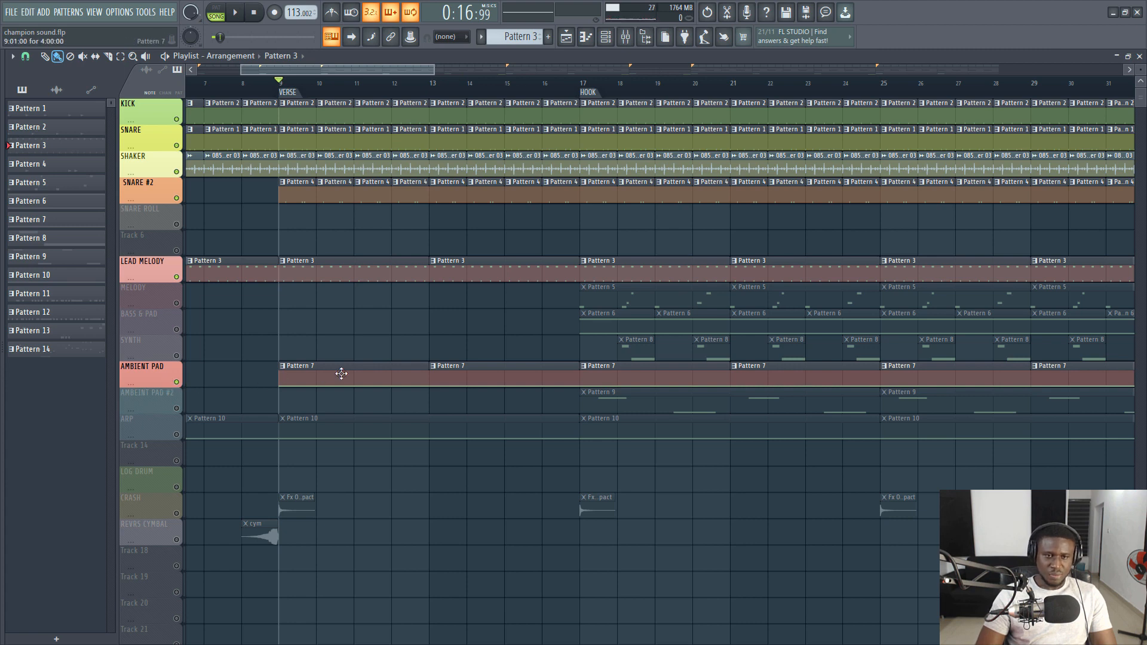
key(space)
click(606, 37)
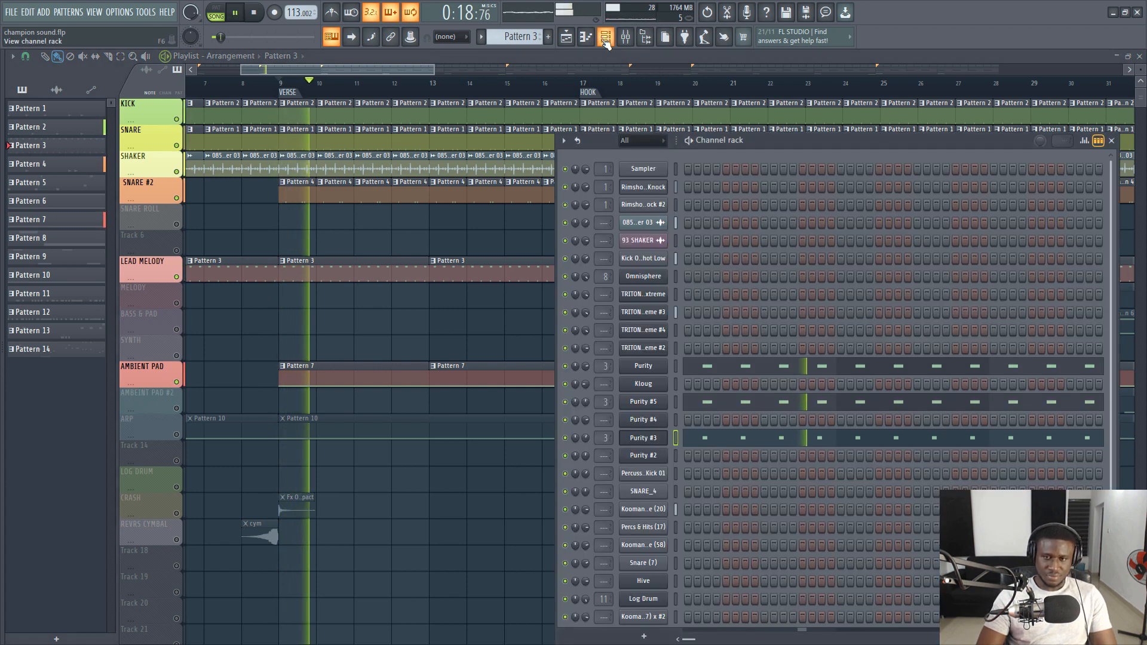
click(303, 370)
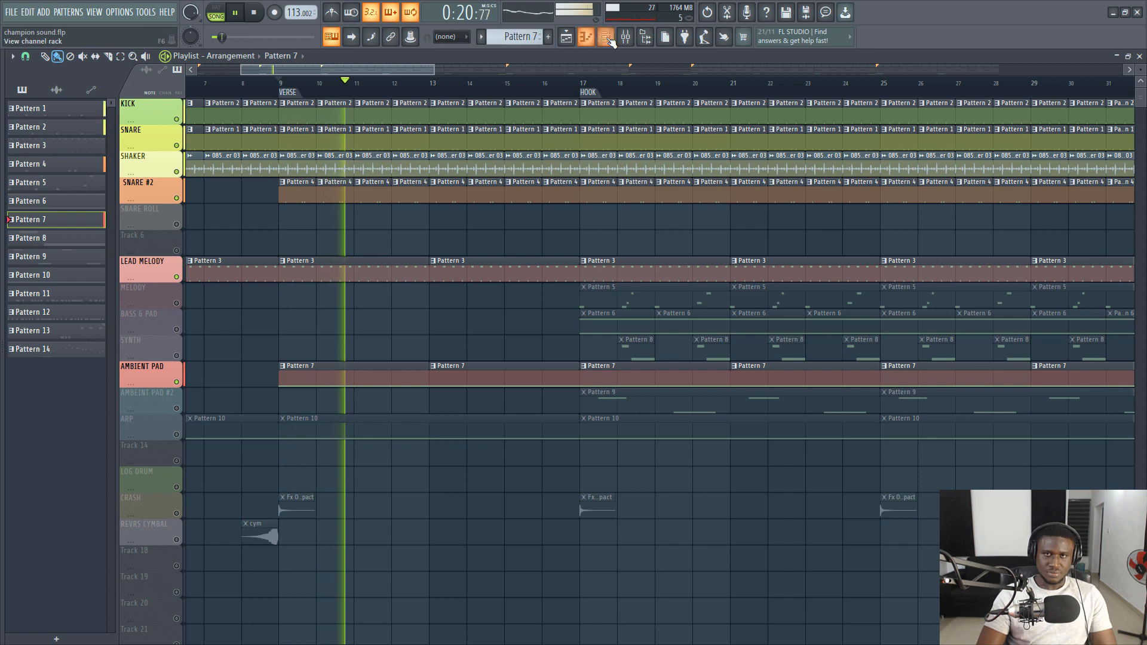
click(606, 37)
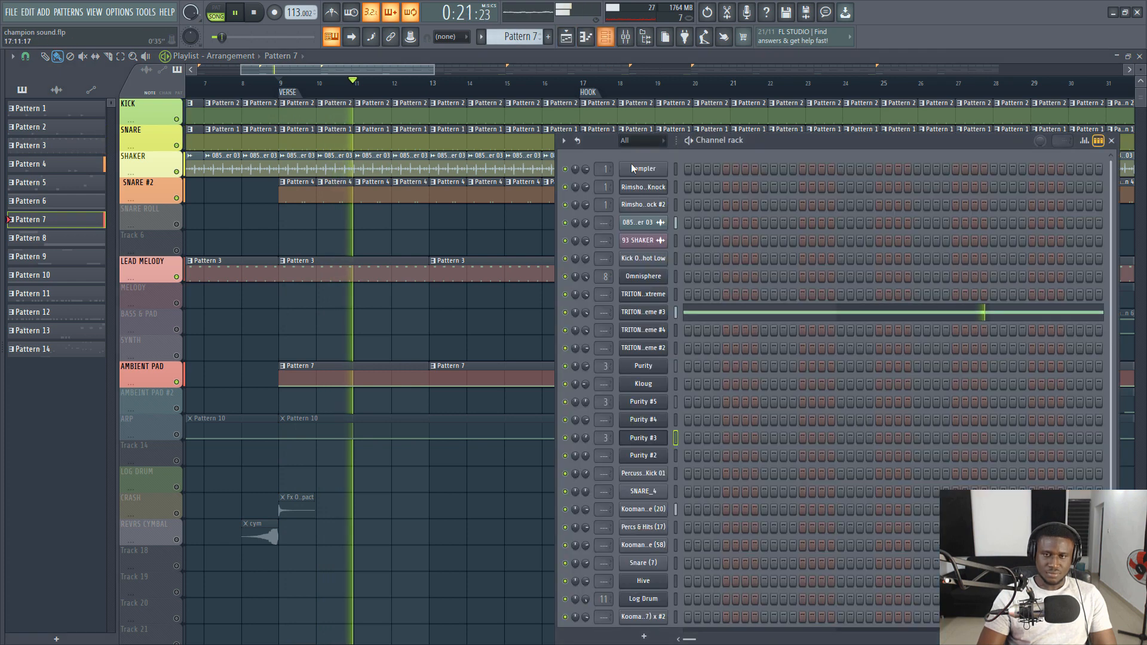
- View the TRITON_Extreme #3 pad note in a maximized piano roll and stop playback
click(713, 313)
click(1128, 56)
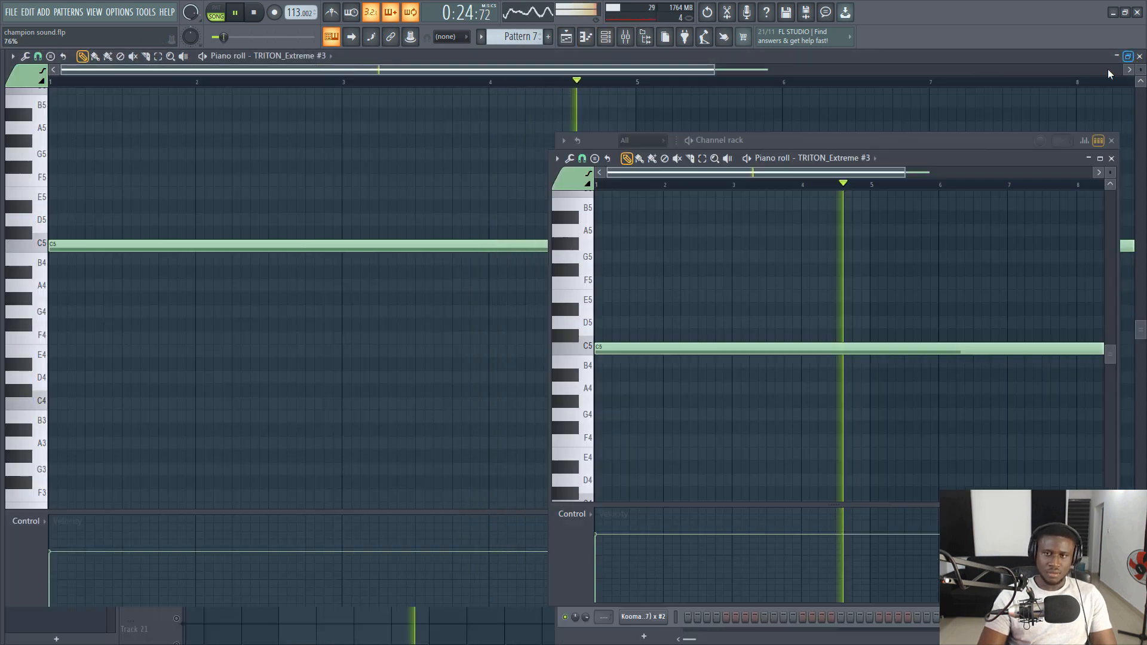
key(space)
scroll(699, 184, down, 2)
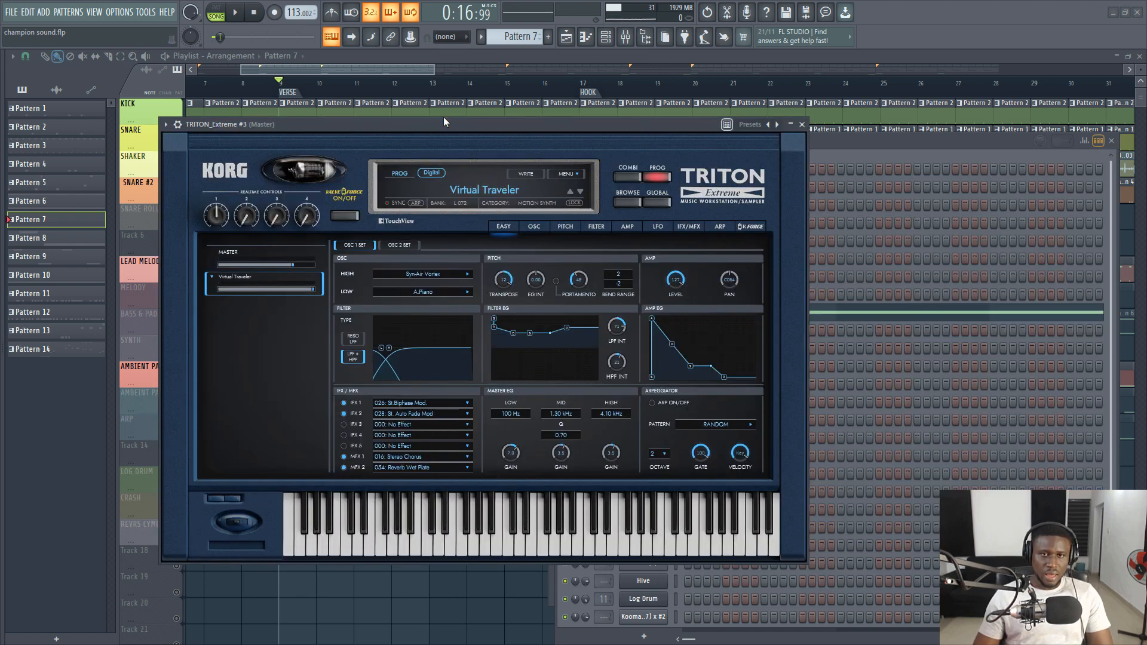
- Audition the Virtual Traveler preset of TRITON_Extreme #3 with a few test notes
drag(442, 124, 440, 131)
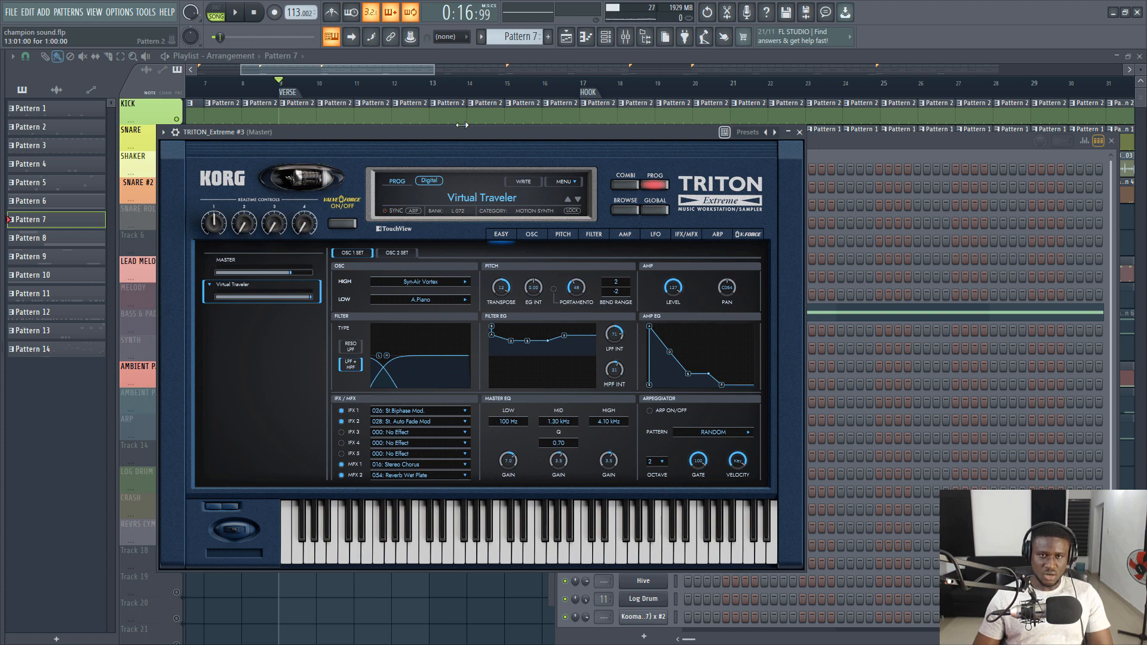
key(z)
key(v)
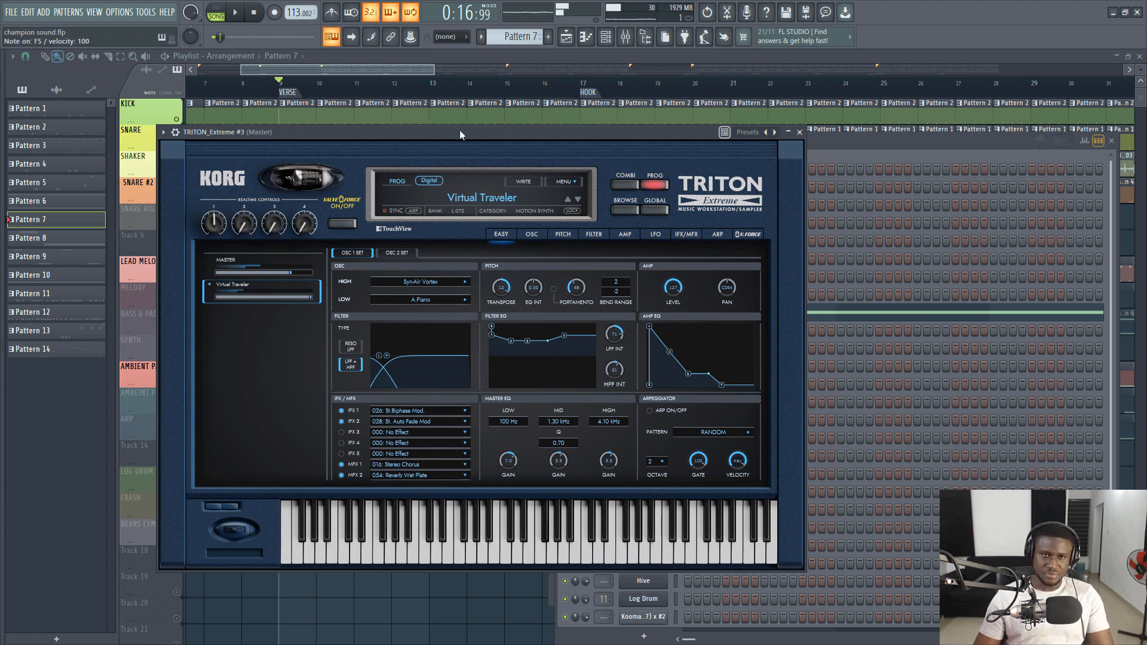
- Play the verse with the ambient pad, move the synth window aside, close all plugin windows, and stop playback
key(space)
drag(527, 132, 518, 486)
scroll(384, 315, down, 3)
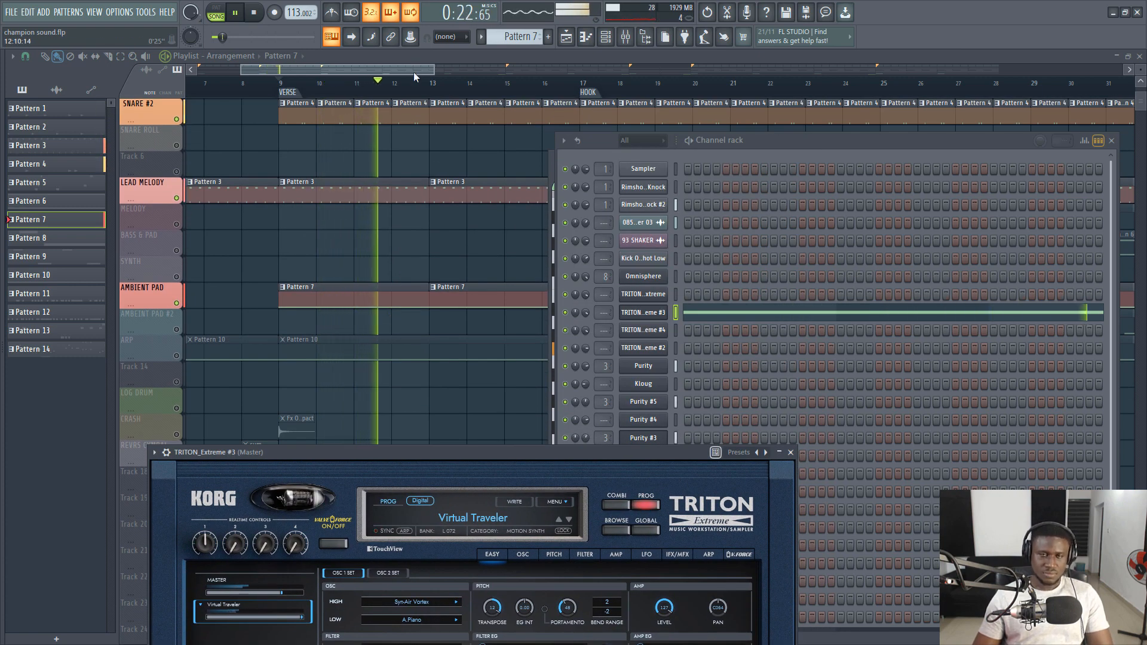
key(F12)
key(space)
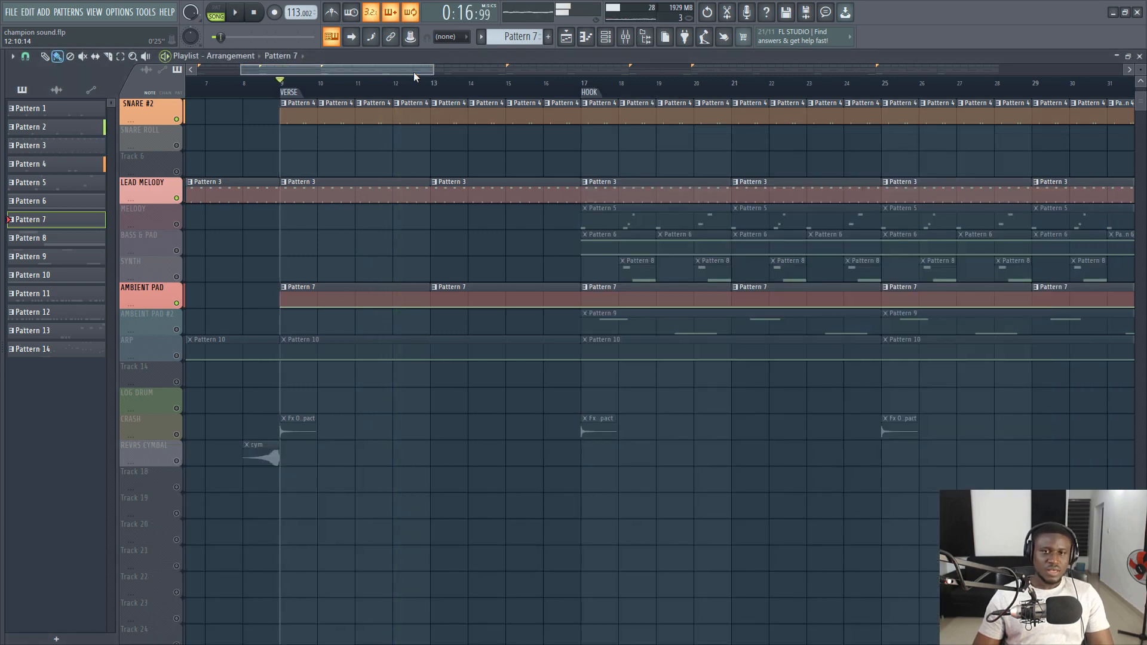
- Move the playhead to the HOOK marker and unmute the BASS & PAD track
click(593, 93)
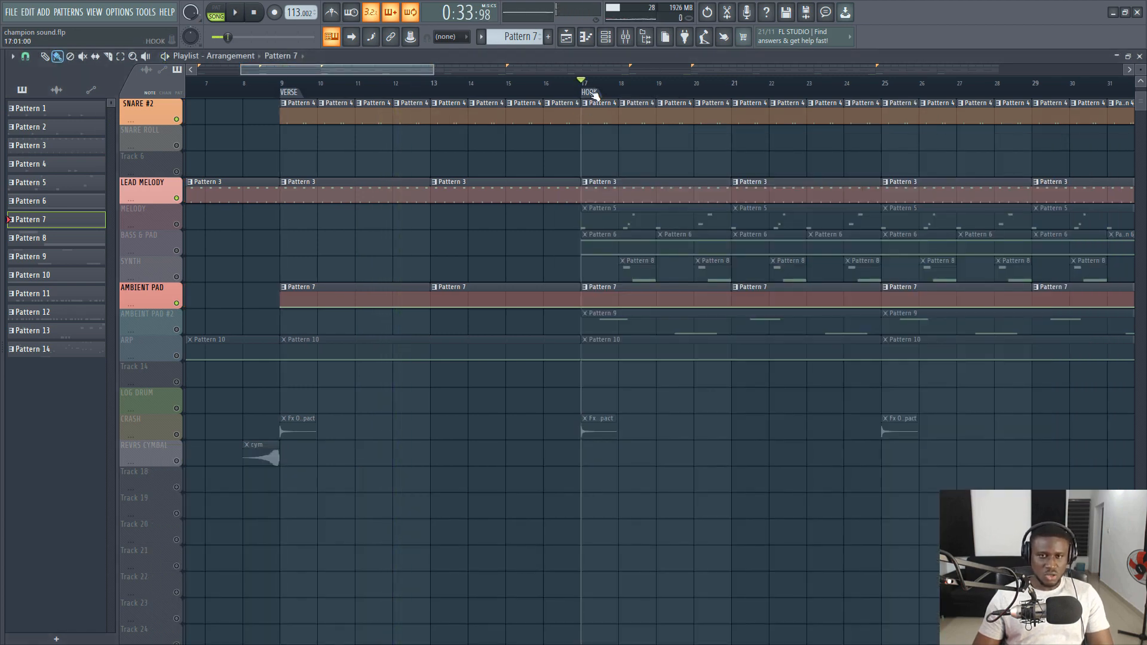
scroll(594, 96, down, 3)
click(177, 251)
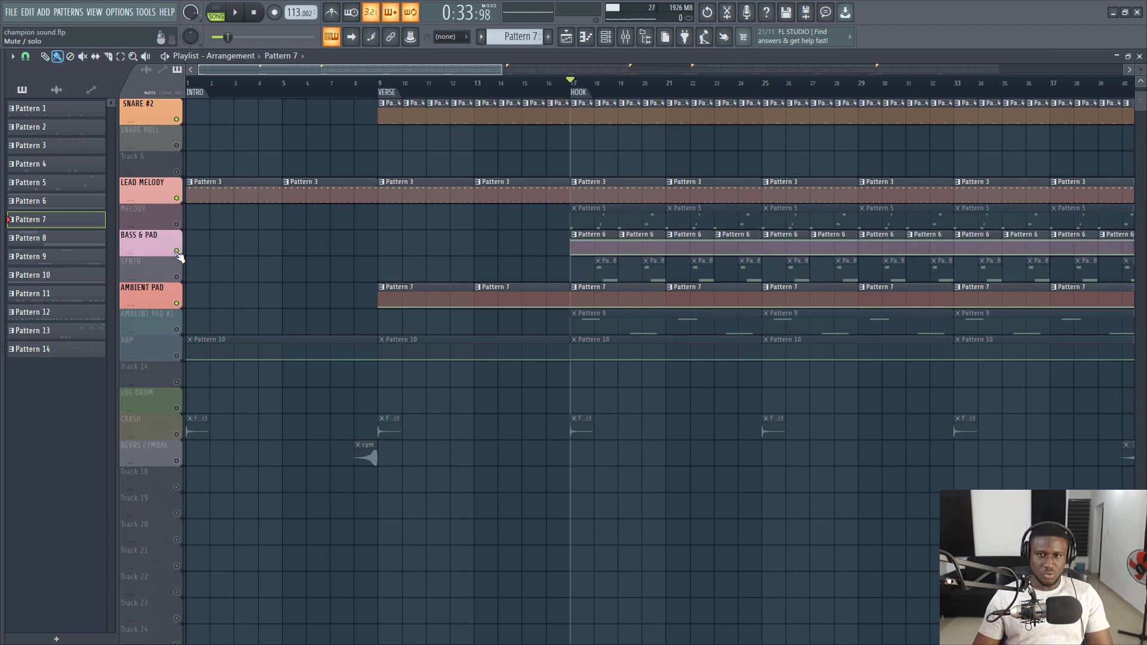
- Select the BASS & PAD track's Pattern 6 and show it in the channel rack, moved clear of the hook clips
click(605, 36)
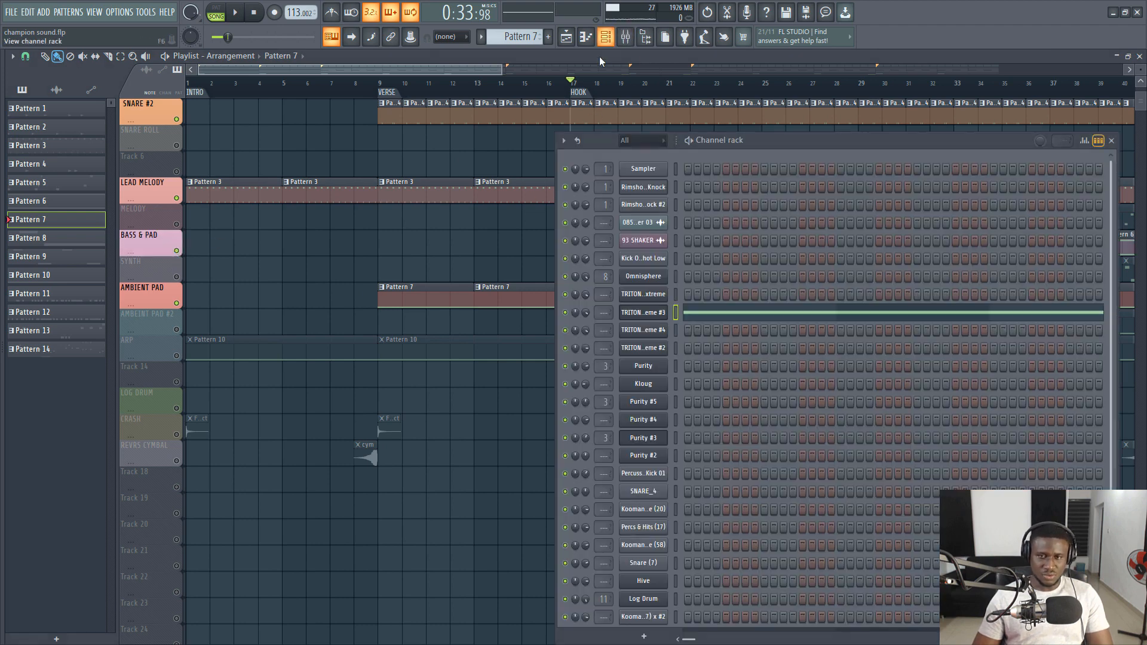
key(F6)
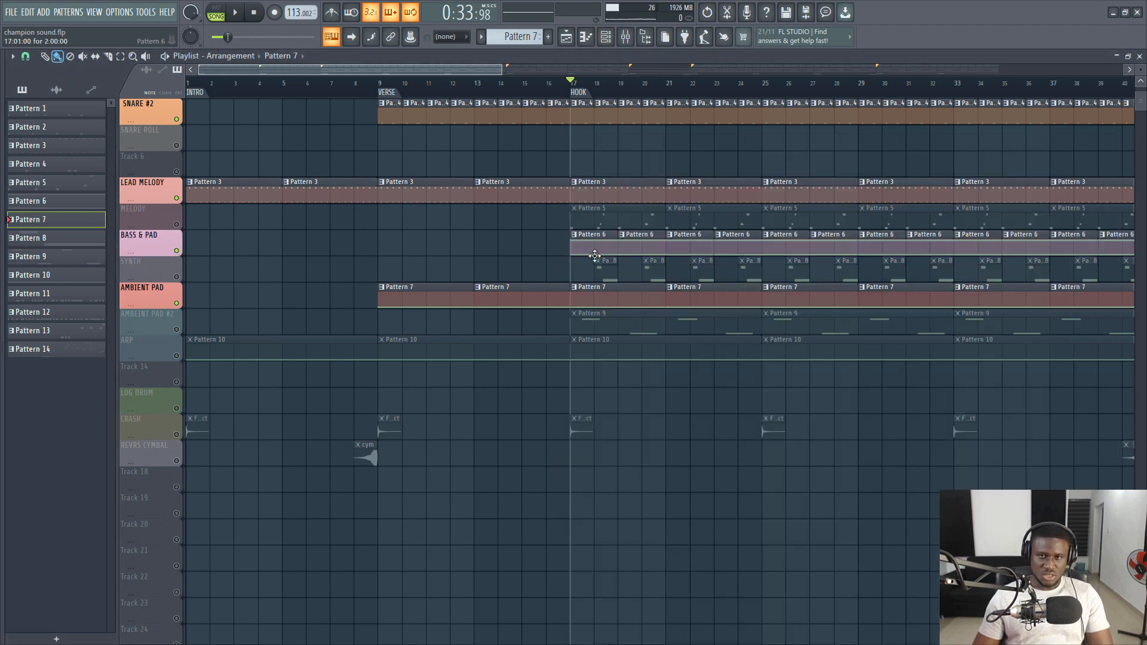
click(597, 260)
click(589, 246)
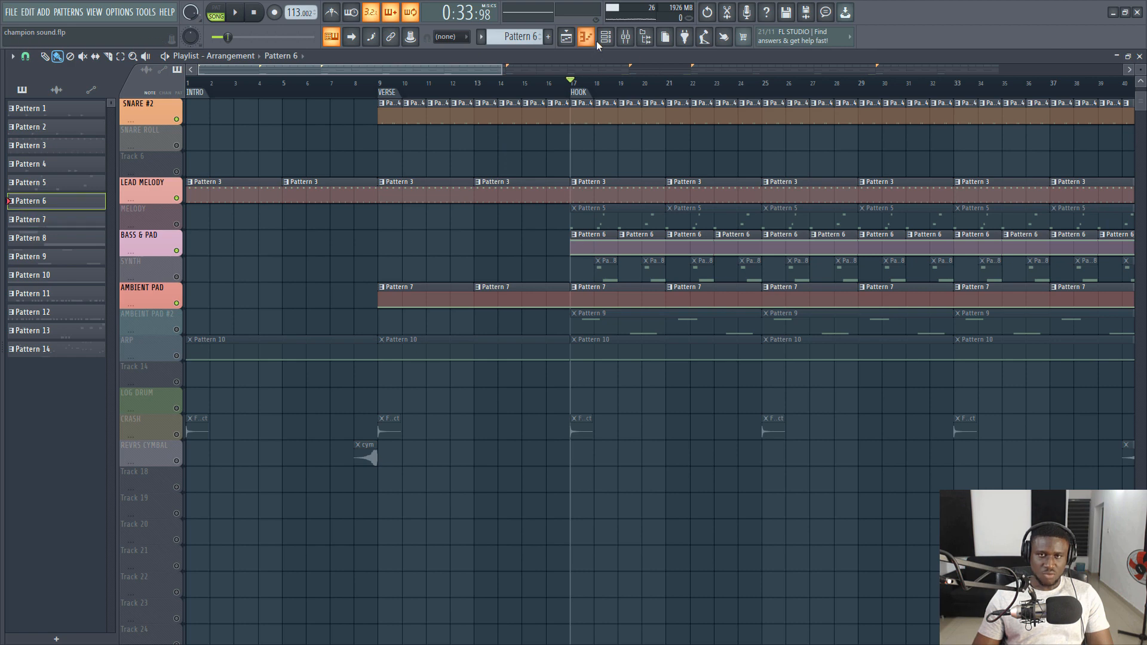
click(605, 37)
drag(765, 146, 341, 184)
- Select the TRITON_Extreme and TRITON_Extreme #2 channels in turn, then play the start of the hook and stop
click(250, 334)
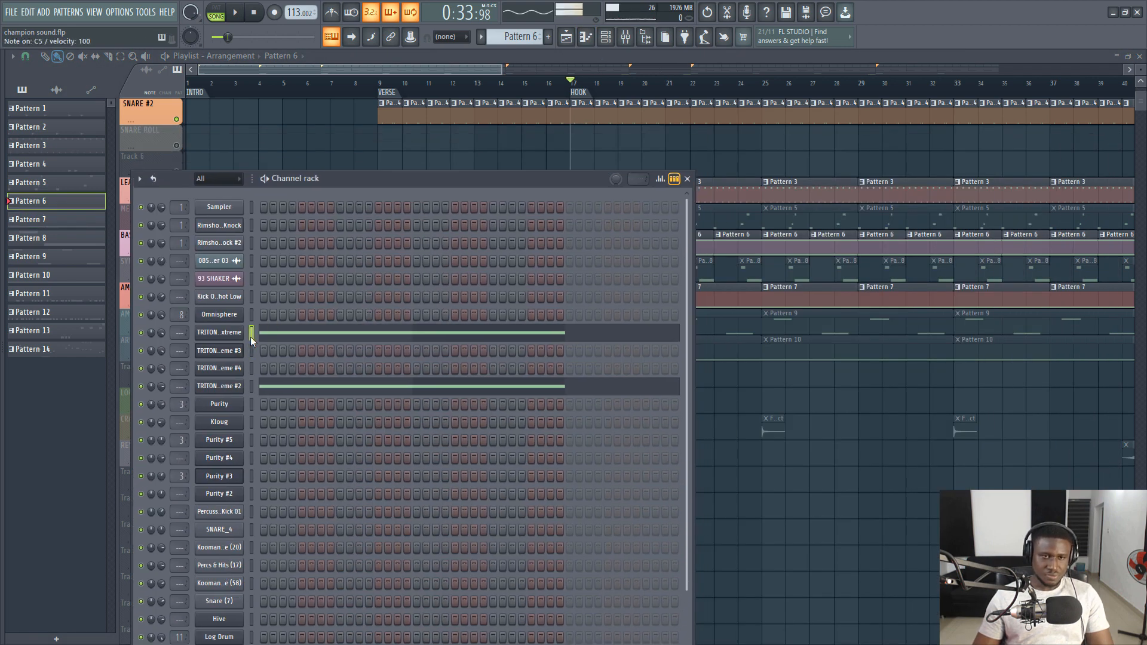
click(251, 387)
key(space)
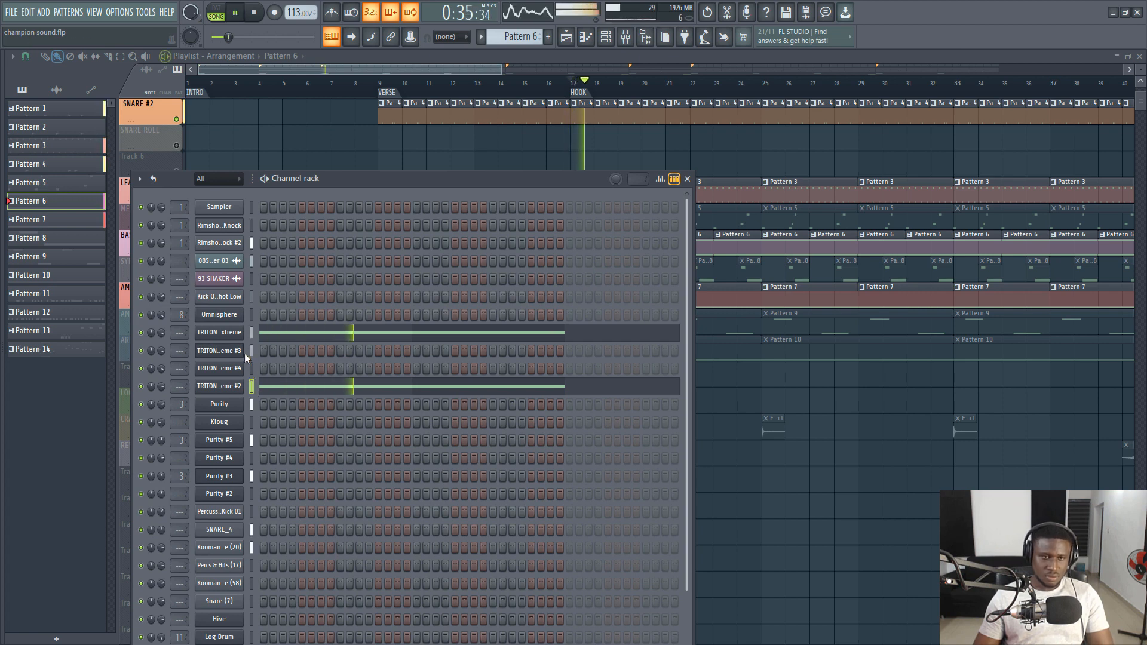
key(space)
- View the TRITON_Extreme #2 note of Pattern 6 in the piano roll and audition C3
click(272, 389)
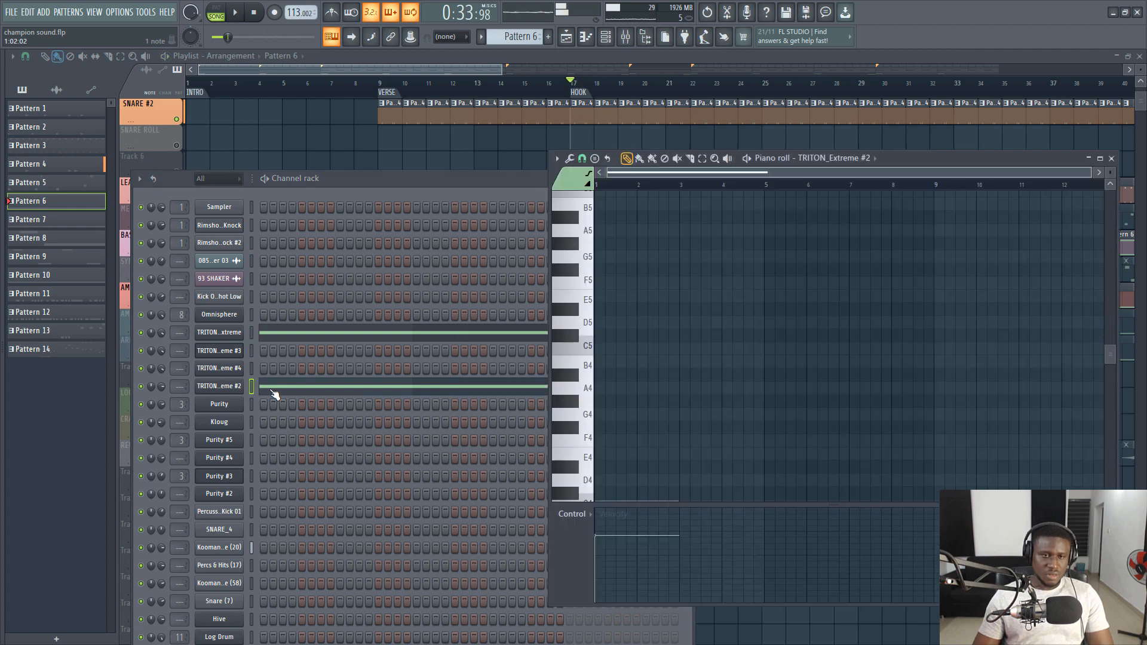
click(273, 392)
click(274, 392)
scroll(794, 432, down, 8)
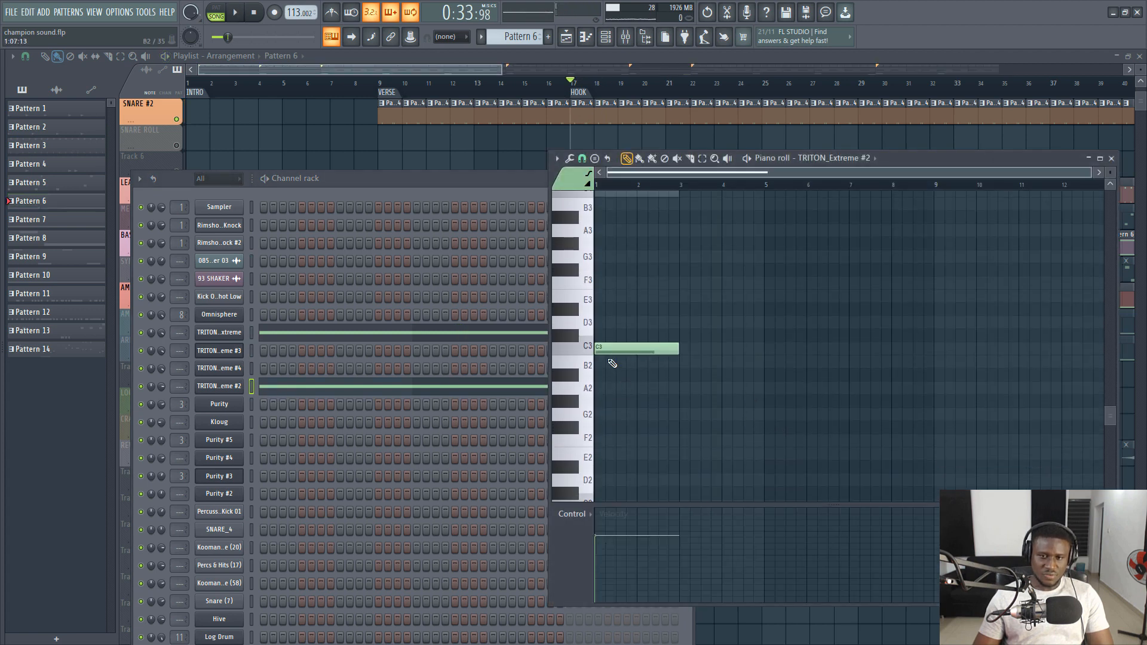
click(589, 352)
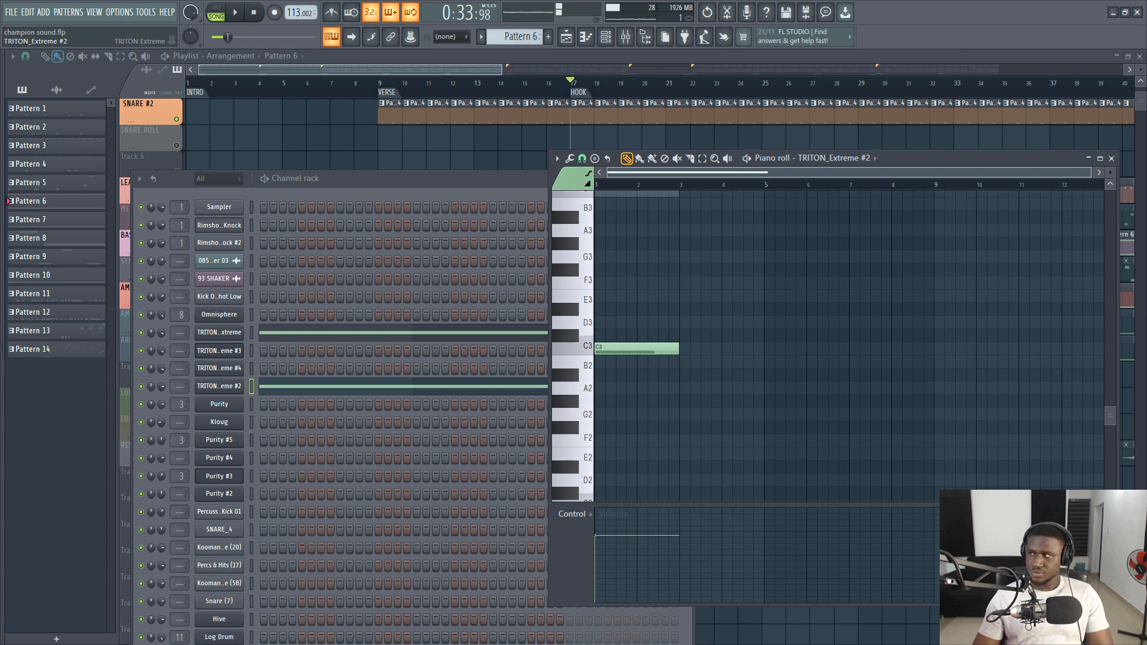
- Show the Blade Run preset of TRITON_Extreme #2 and TRITON_Extreme's Wiked SINE Bass preset in the Bass category of its program browser
click(219, 386)
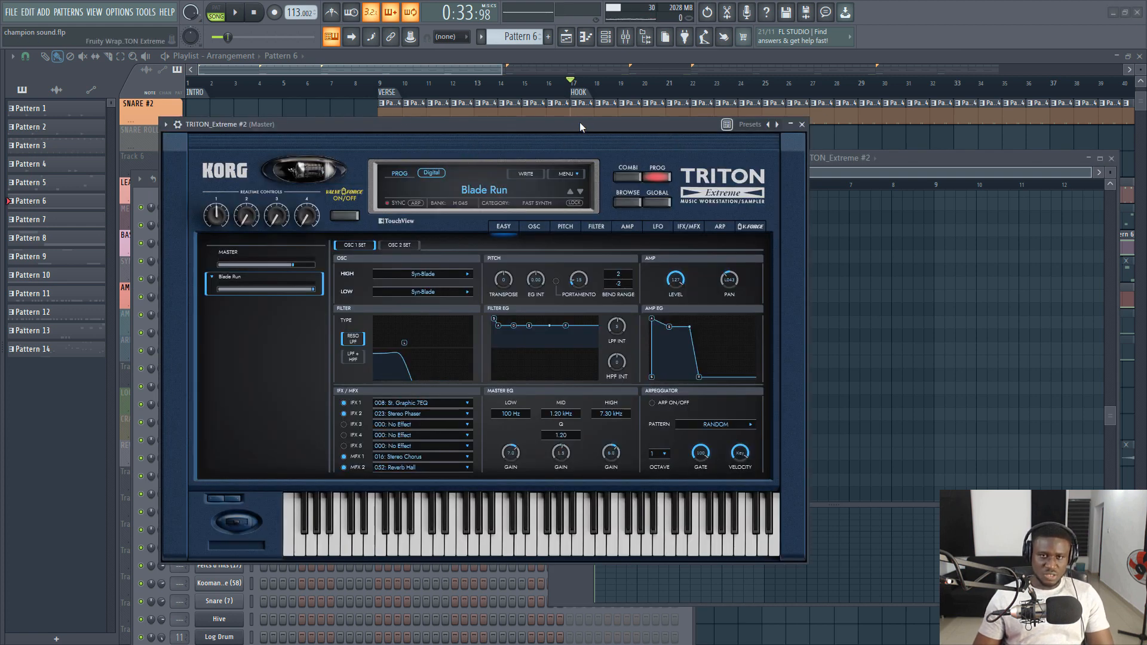
drag(579, 122, 850, 179)
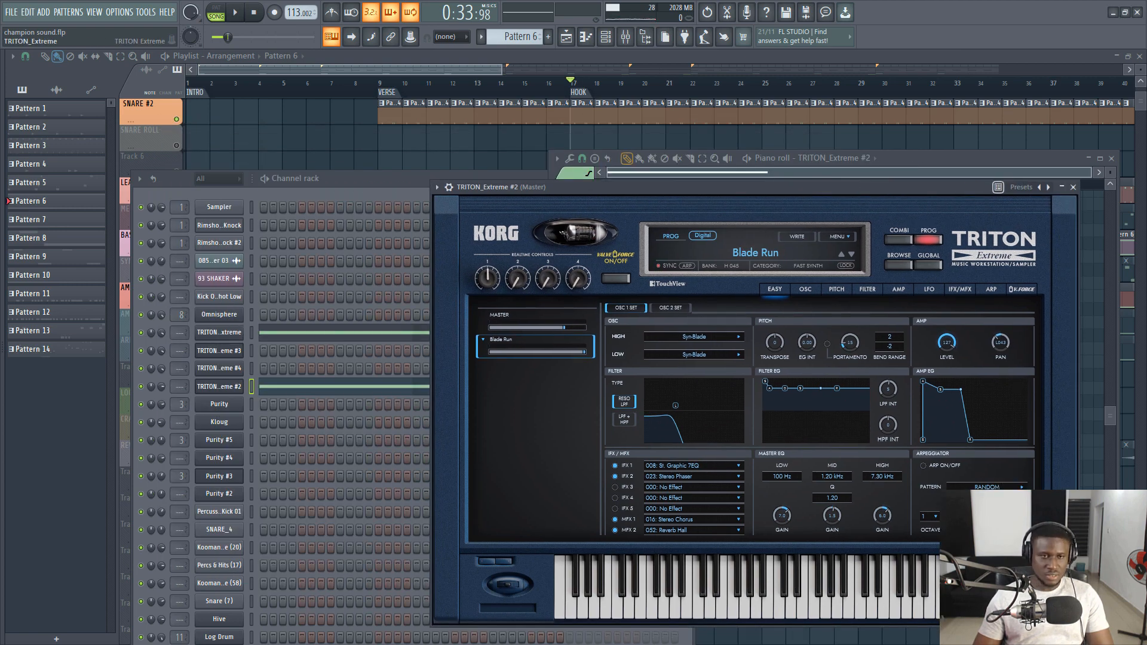
click(218, 333)
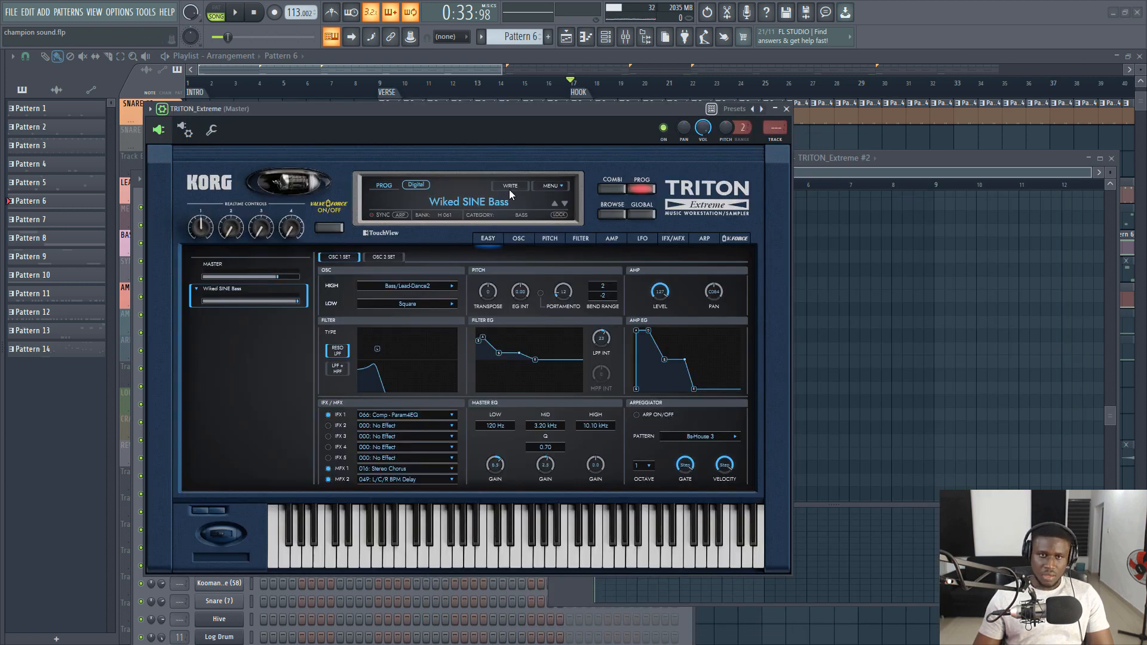
click(613, 216)
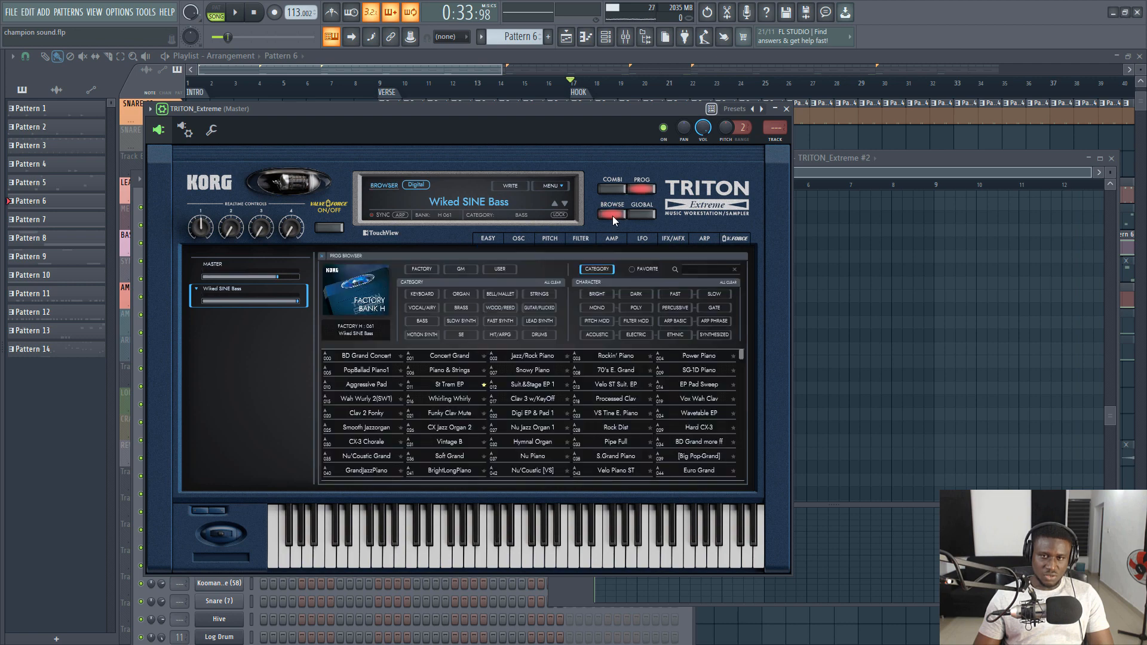
click(425, 323)
scroll(479, 443, down, 5)
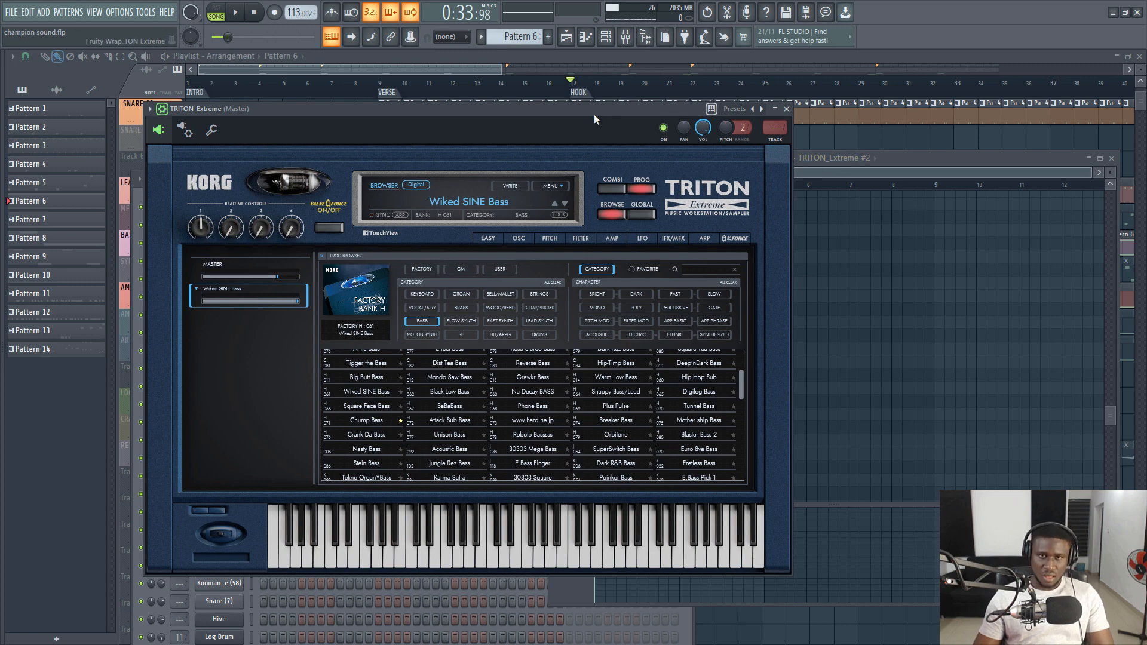
- Play the hook with the bass and pad in the full playlist view, then stop playback
click(605, 36)
key(space)
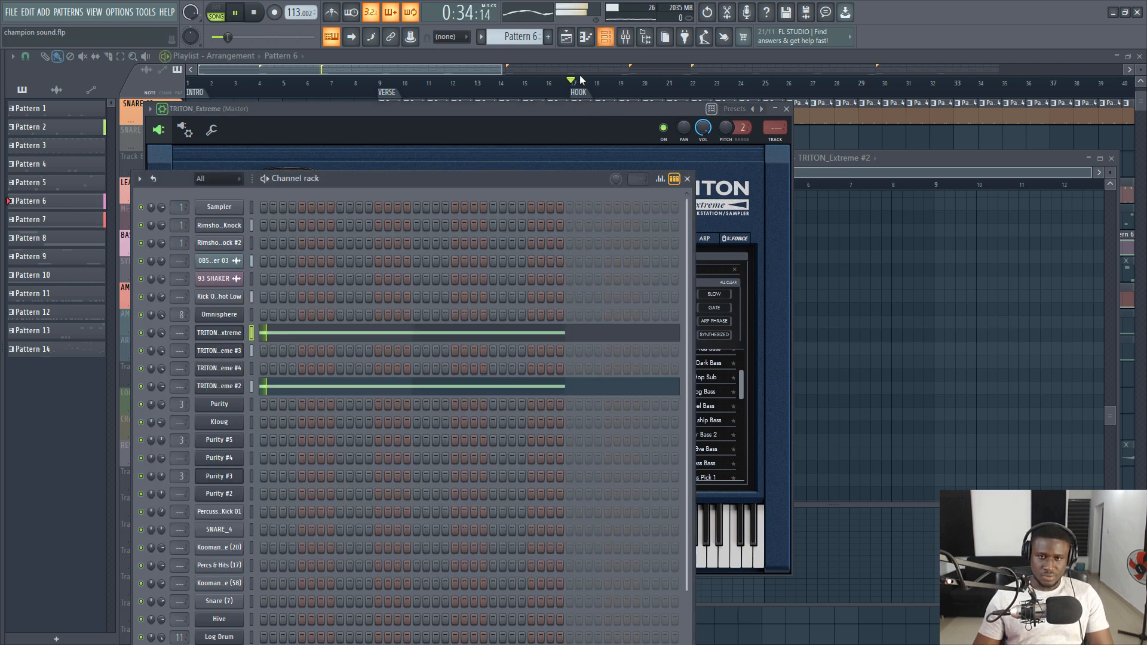
click(497, 66)
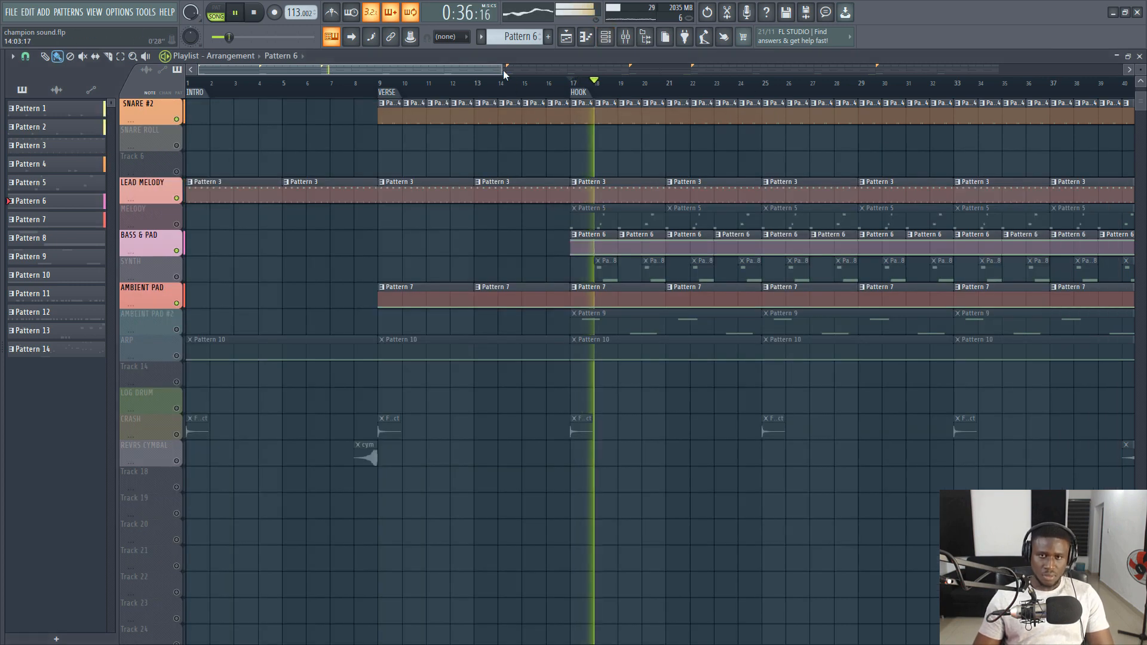
scroll(573, 96, down, 2)
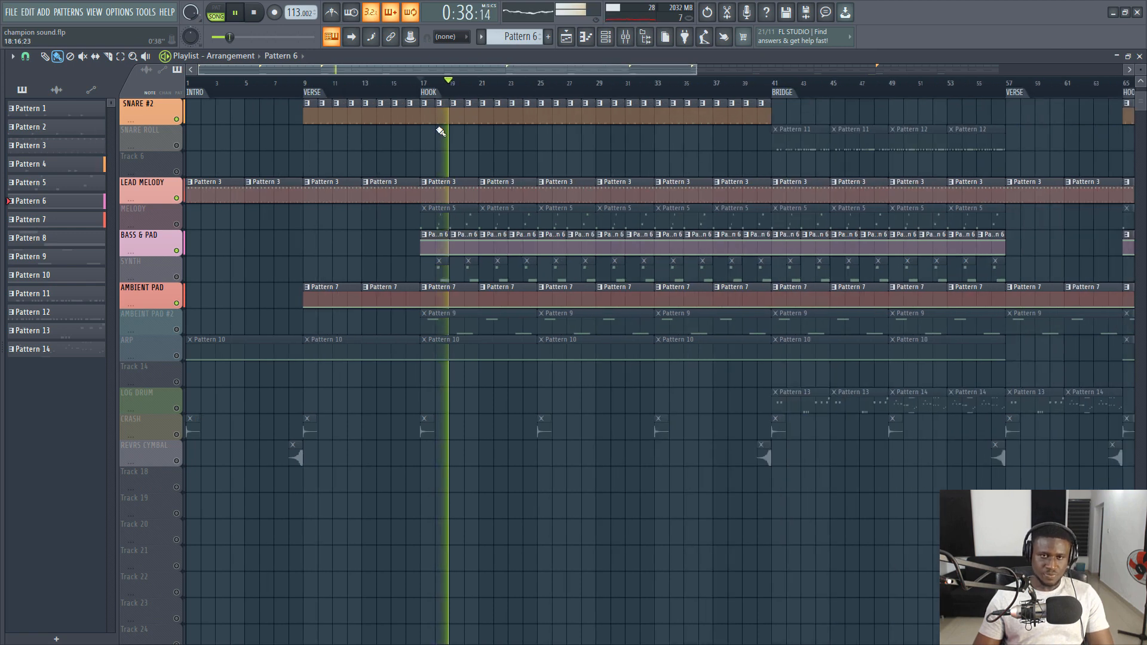
key(space)
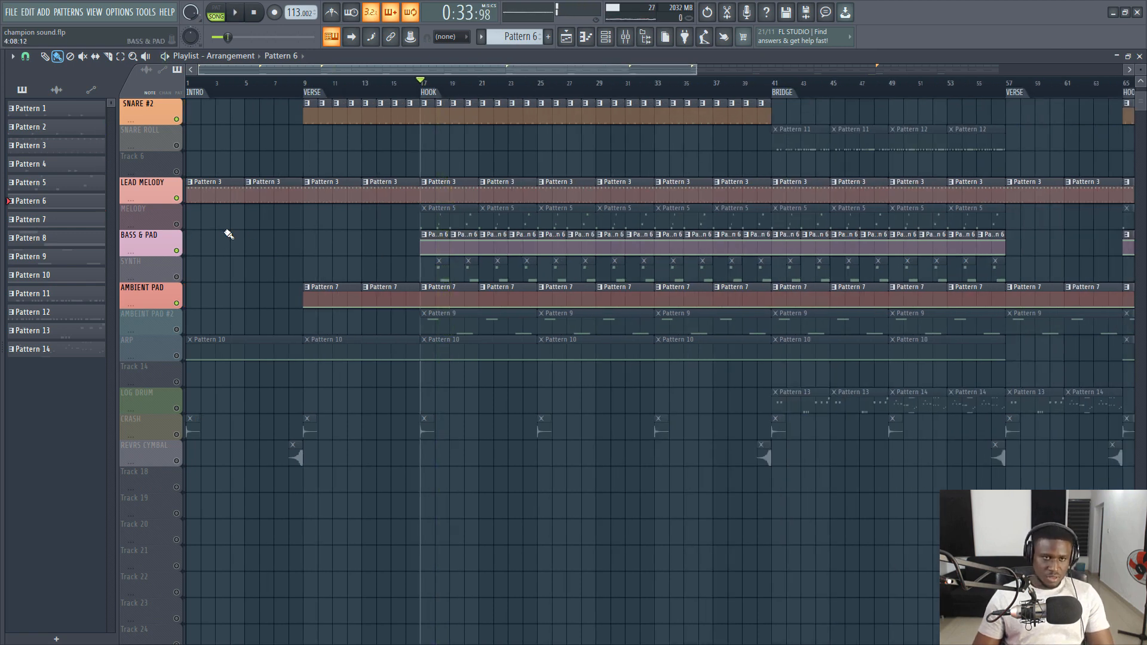
- Unmute the MELODY track, play the hook with Pattern 5 shown in the repositioned channel rack, and stop playback
click(177, 225)
key(space)
click(433, 220)
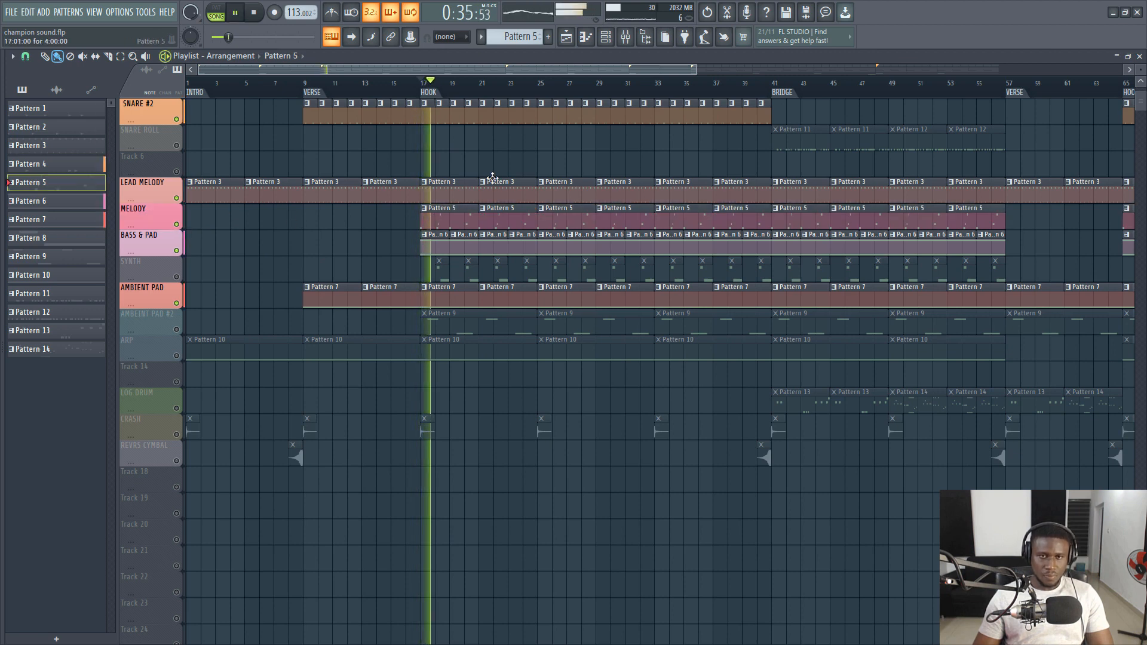
key(F6)
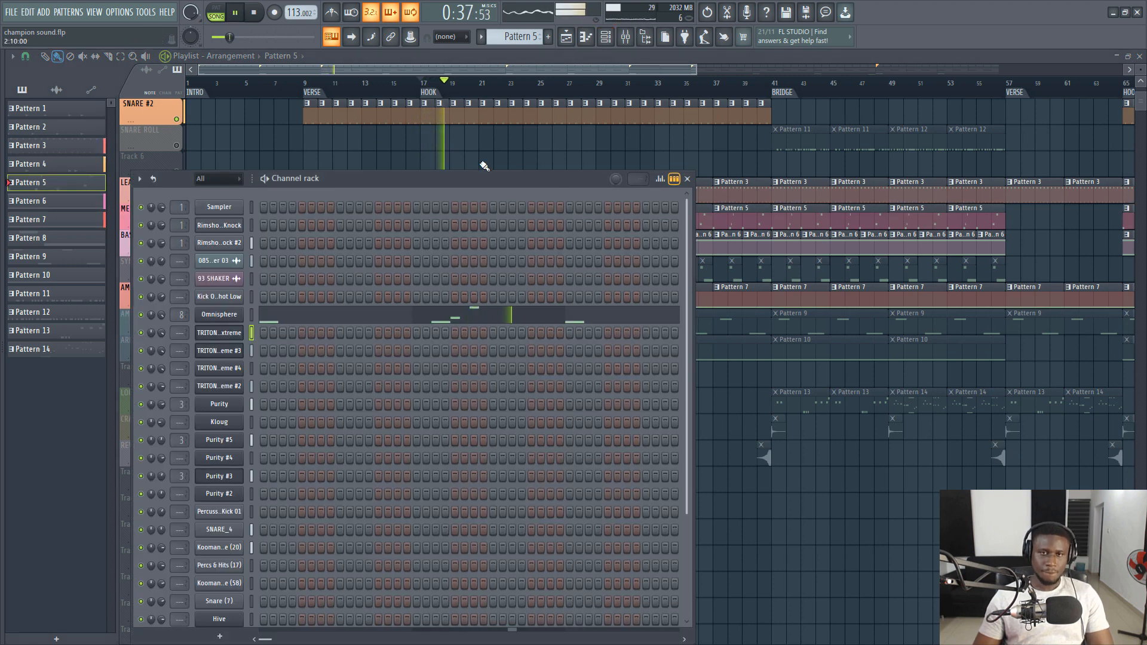
drag(481, 179, 650, 272)
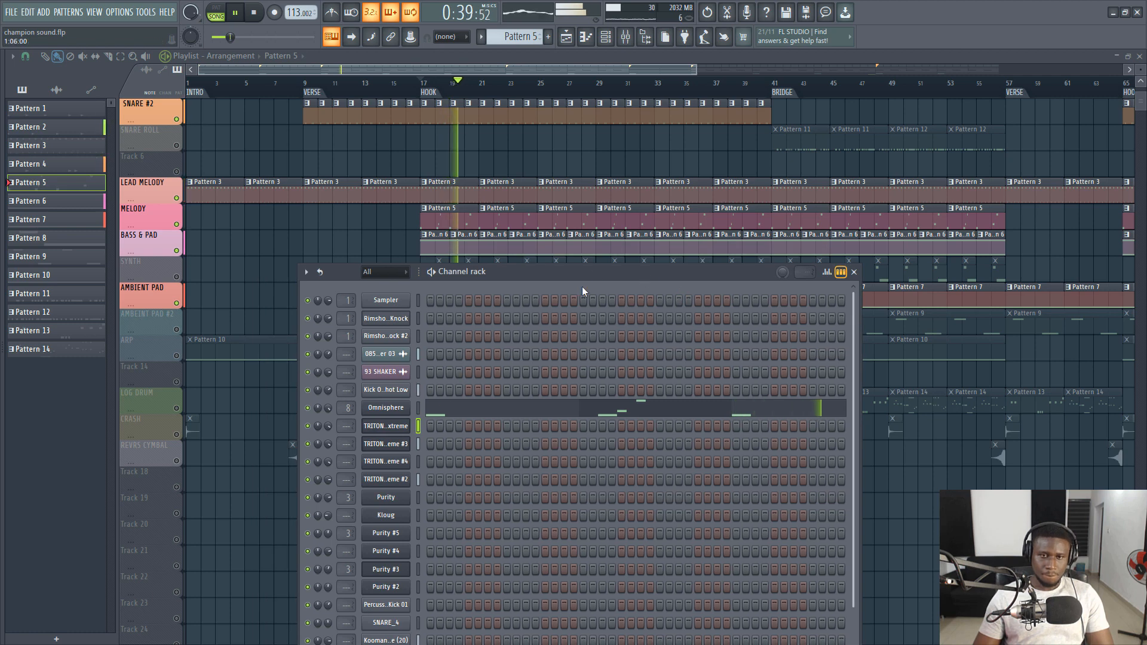
drag(628, 324, 622, 345)
key(space)
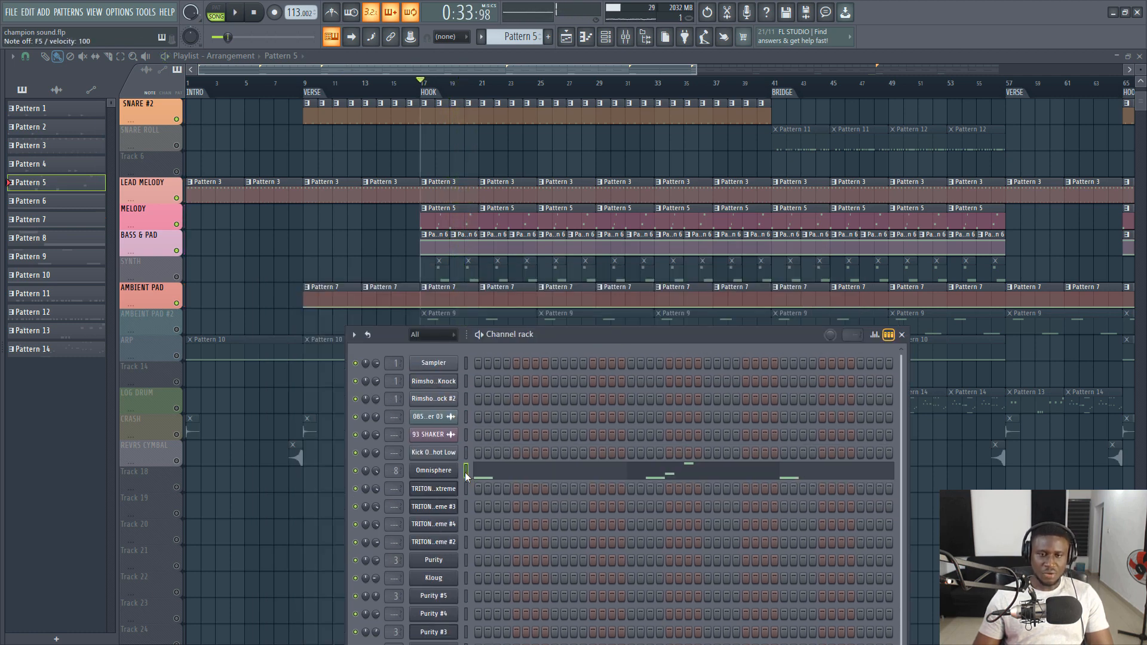
- Play the hook while viewing the Omnisphere melody notes in the piano roll, then stop and close all windows over the playlist
key(space)
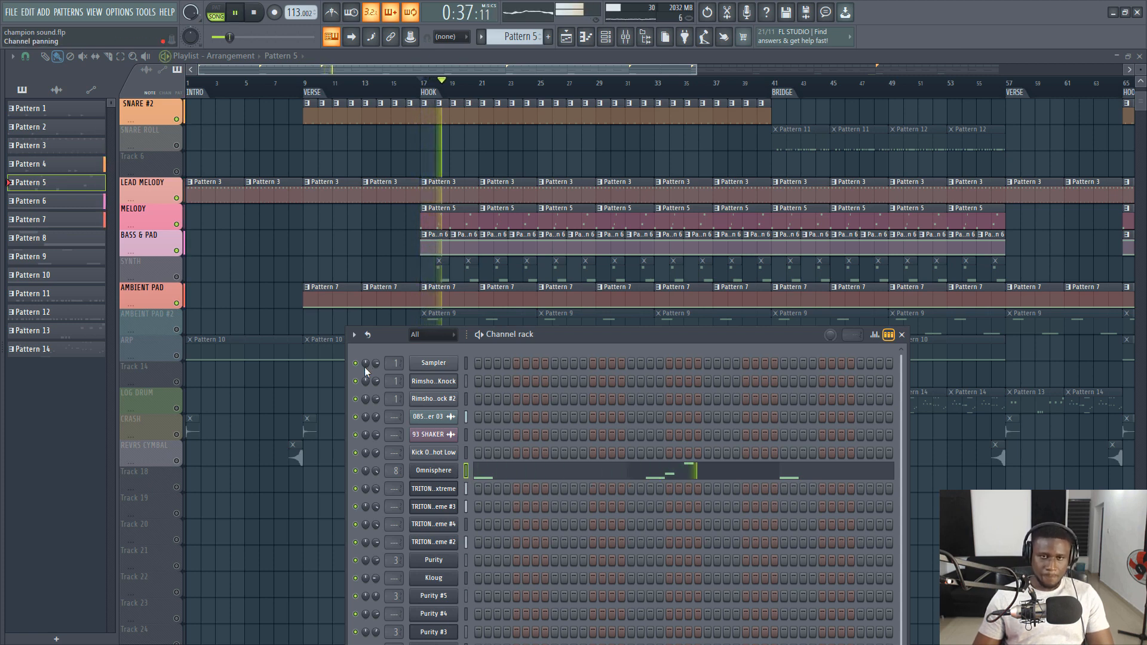
click(567, 475)
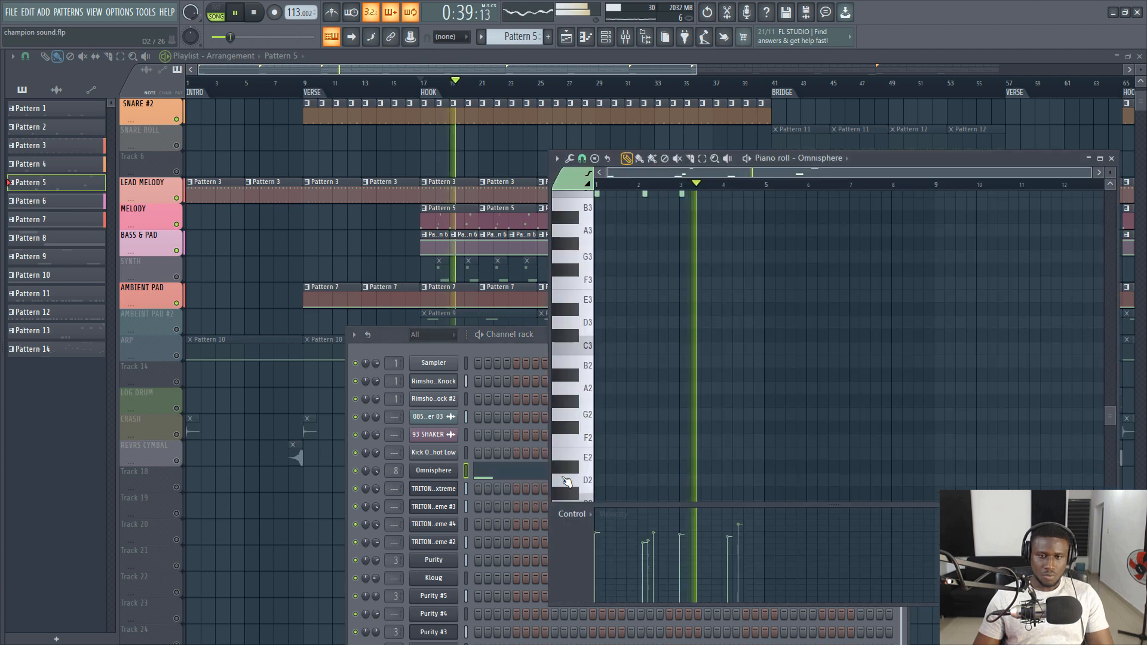
scroll(693, 364, up, 3)
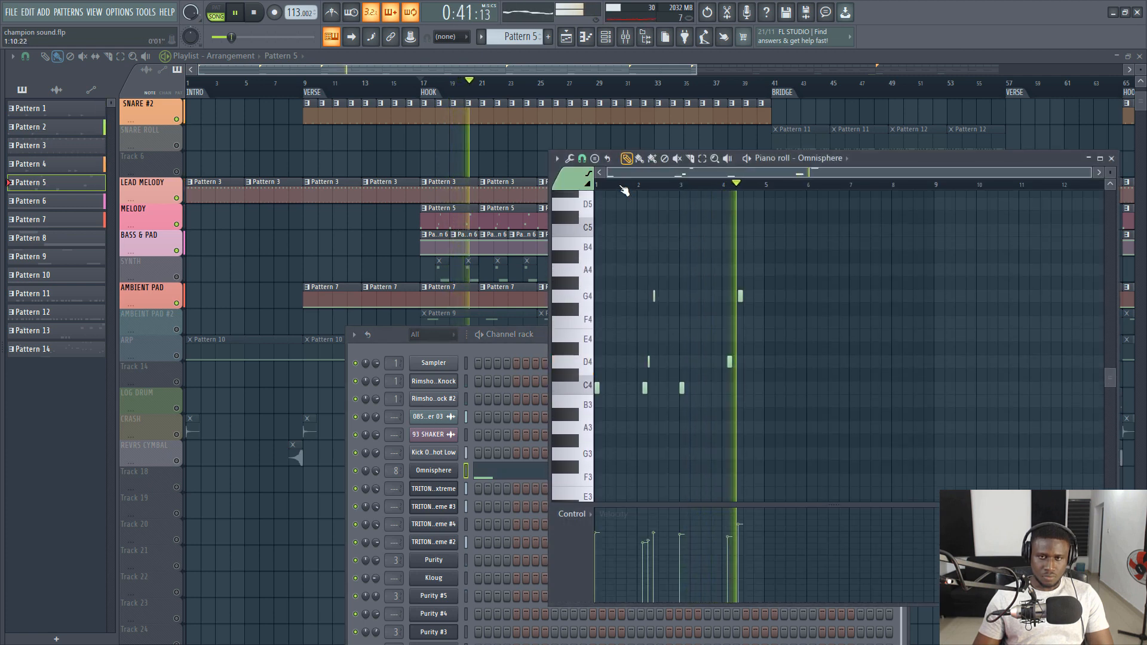
scroll(623, 184, up, 3)
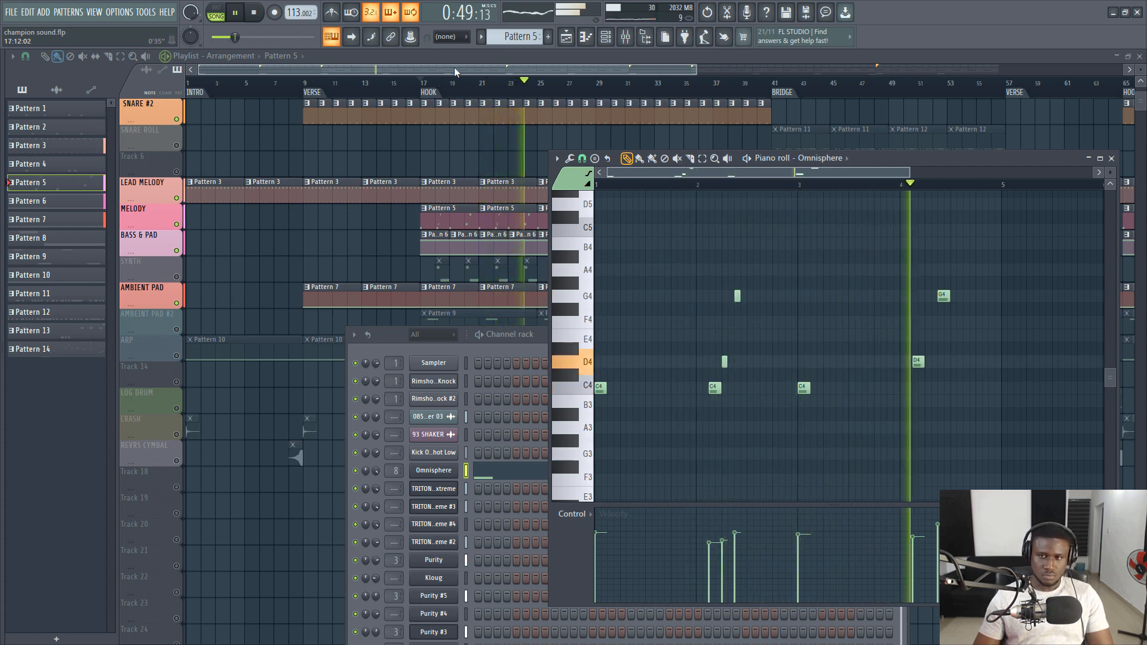
key(space)
key(F12)
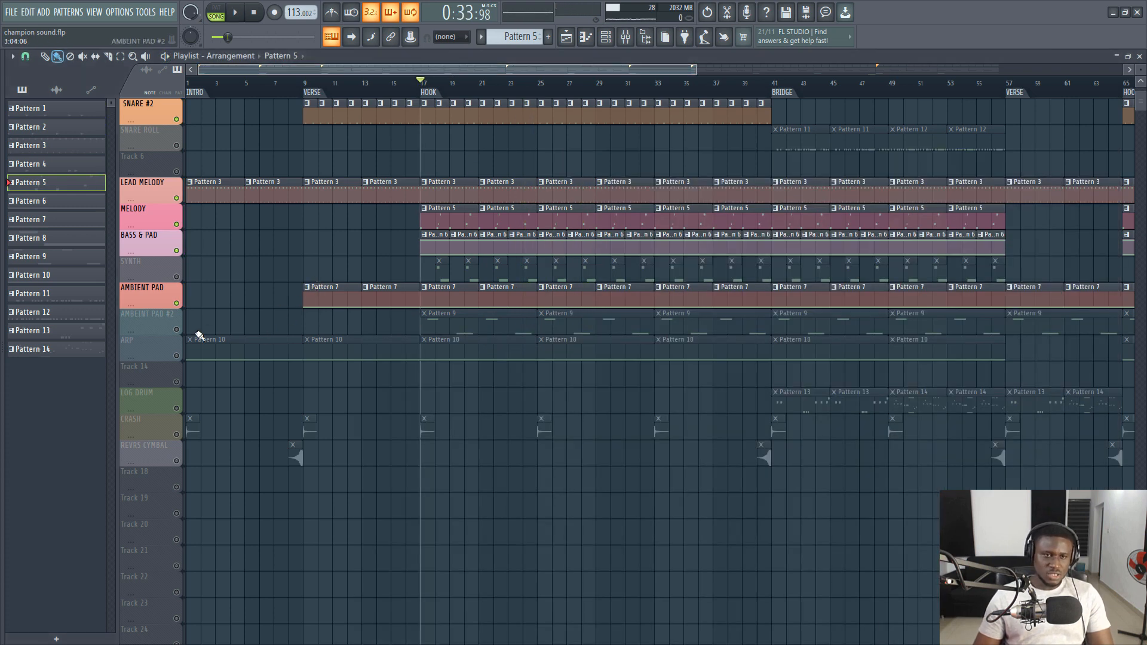
- Unmute the AMBEINT PAD #2 track, play the hook, show Pattern 9 in the channel rack, and stop playback
click(178, 329)
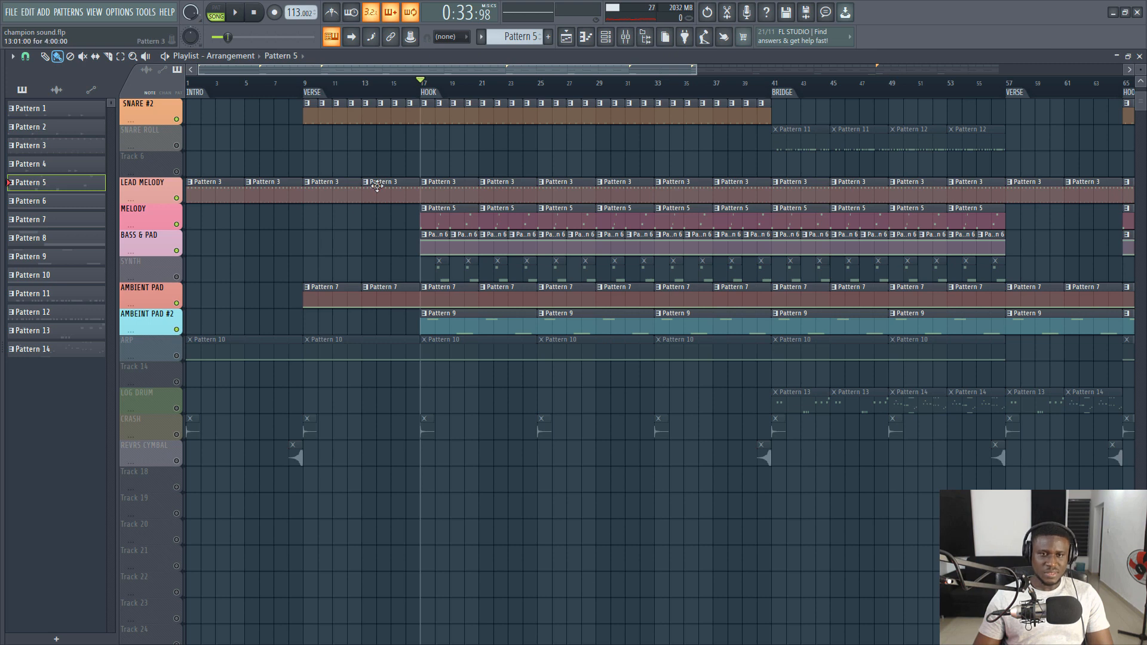
key(space)
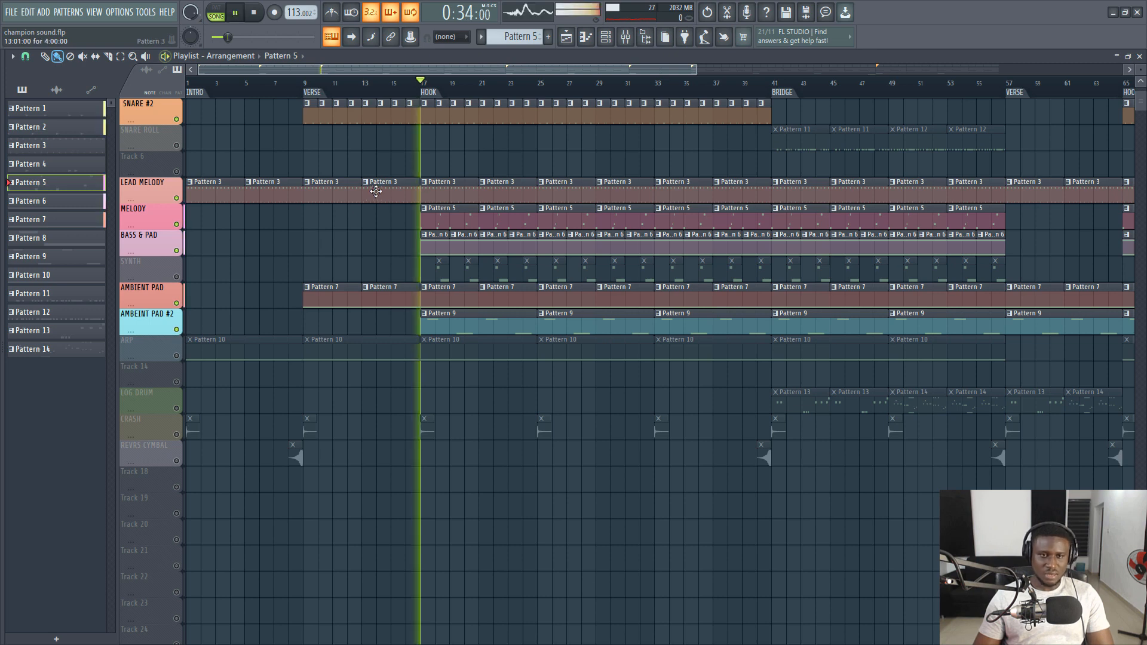
click(454, 329)
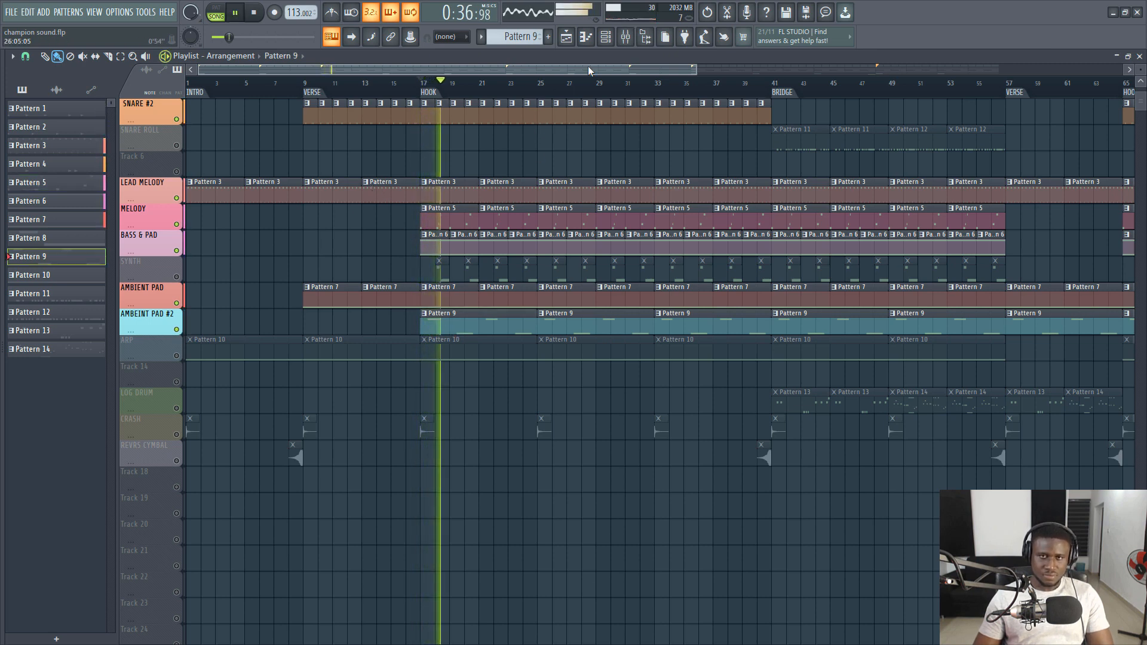
click(615, 40)
key(space)
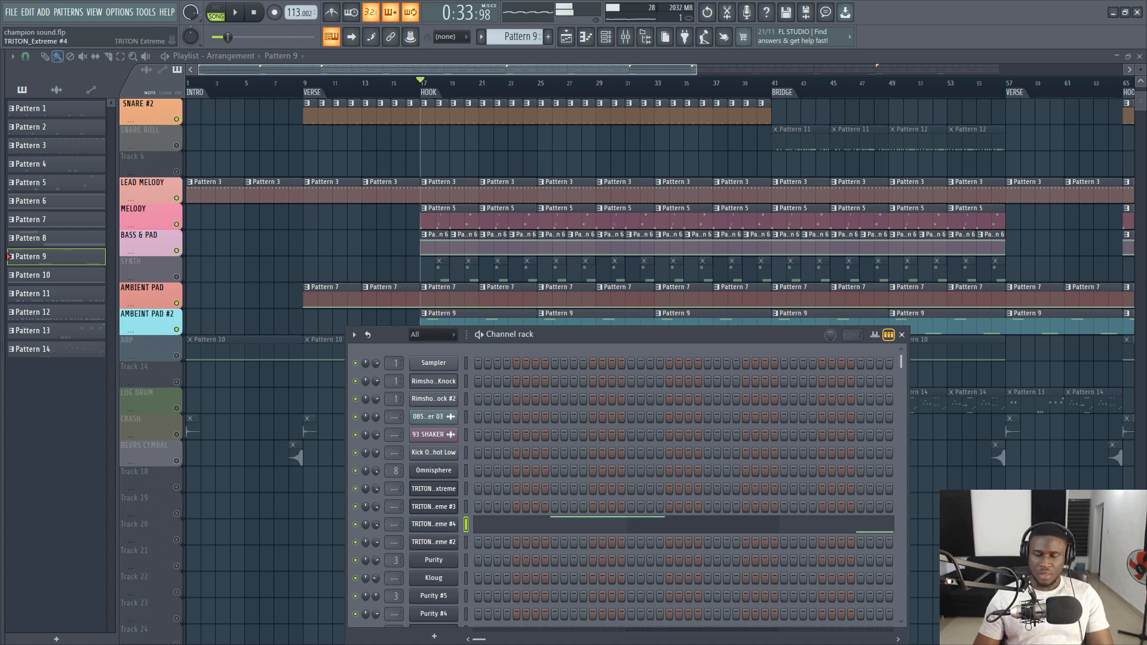
- Show the Siren Voices preset of TRITON_Extreme #4 in its program browser, then return to the playlist and play the hook
click(431, 524)
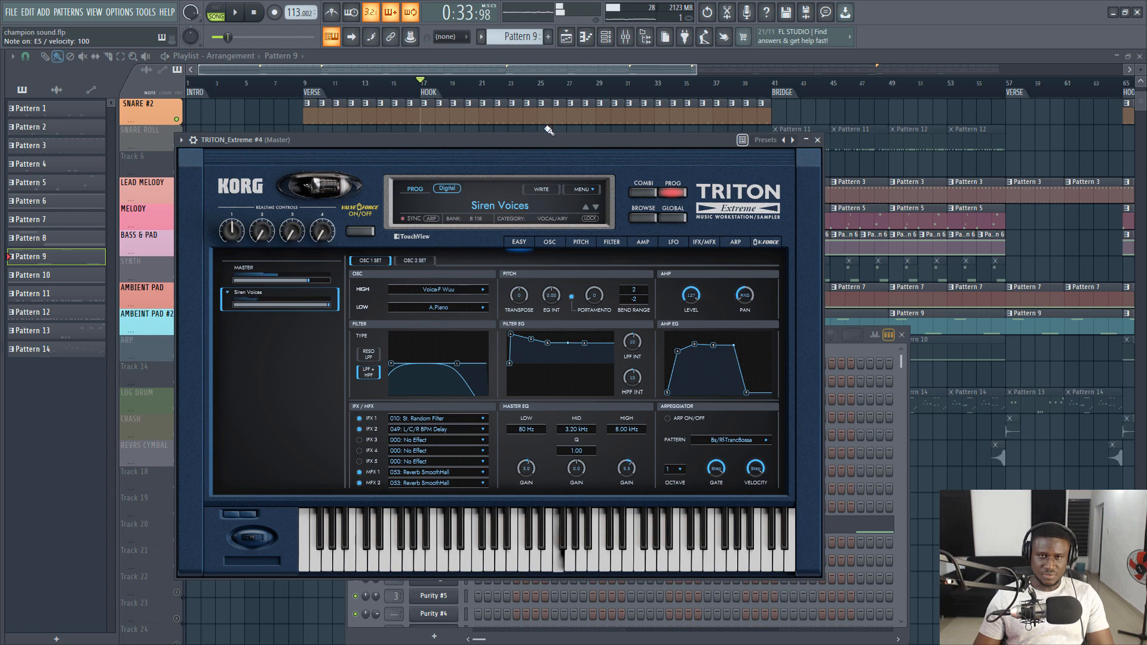
click(644, 219)
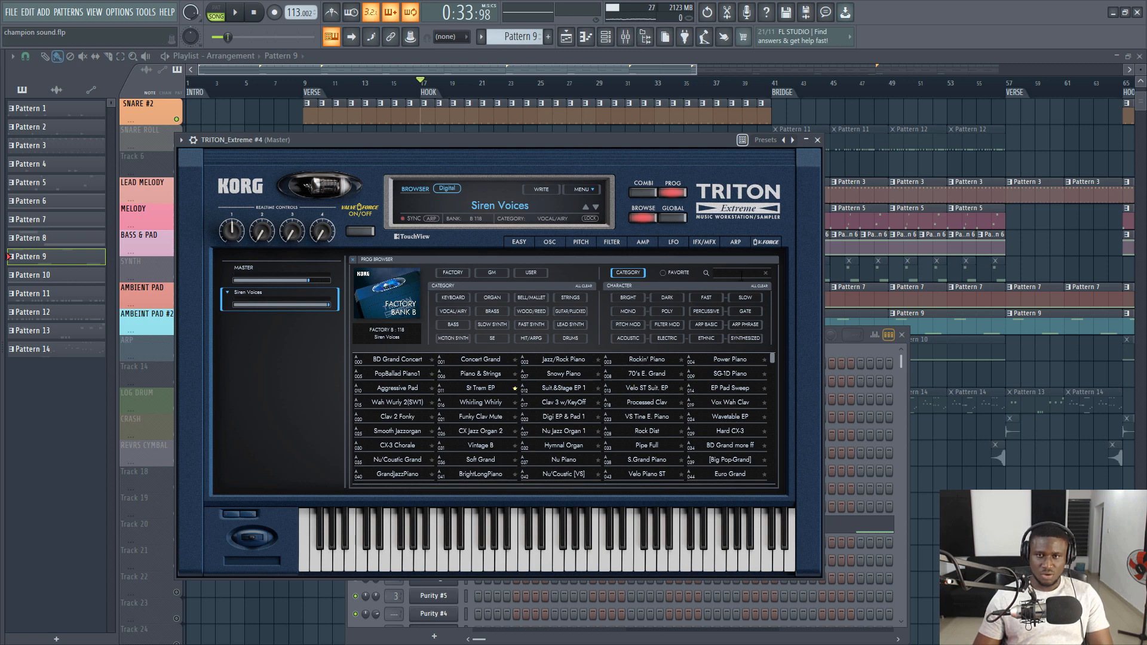
click(555, 70)
key(space)
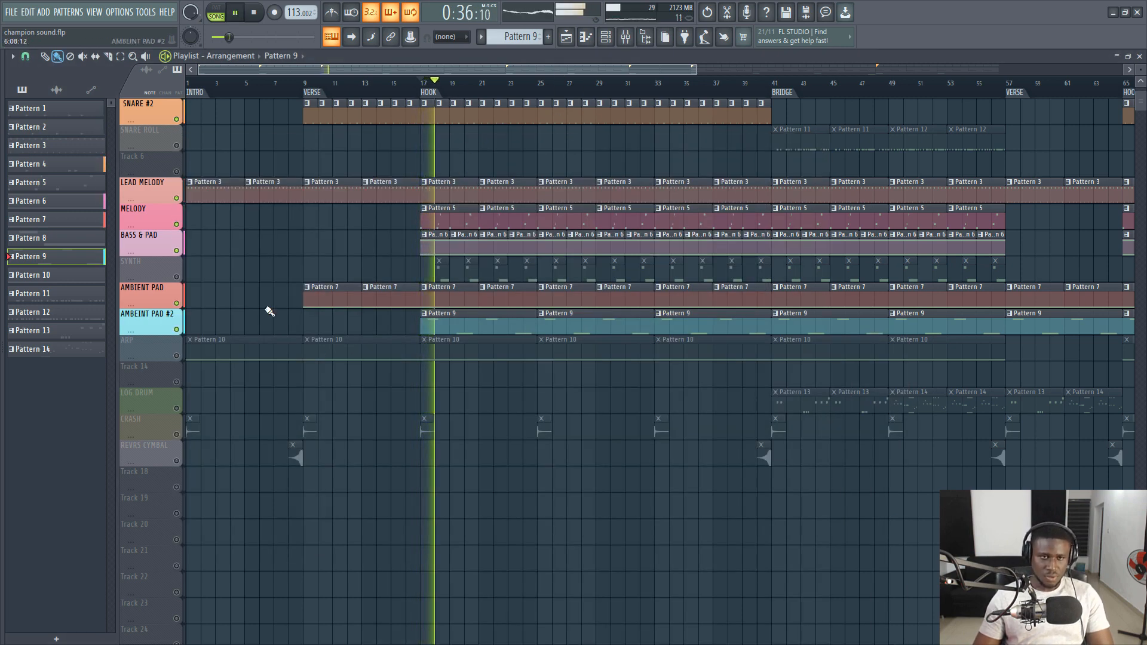
- Unmute the SYNTH track, play the hook, and show Pattern 8 in the channel rack
click(177, 278)
key(space)
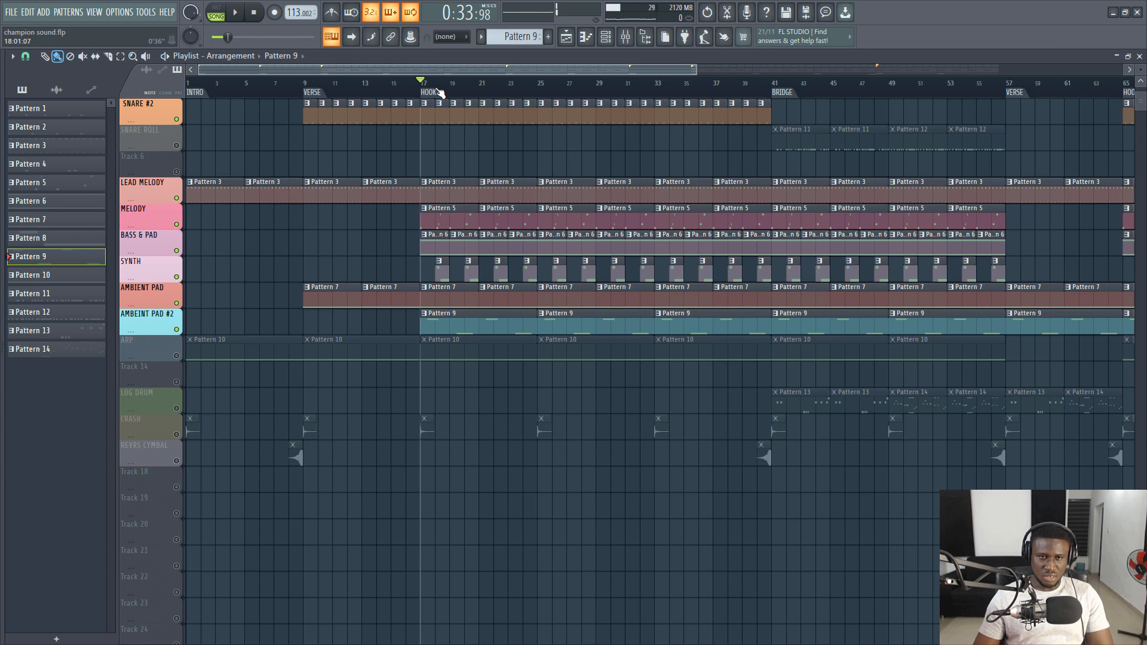
key(space)
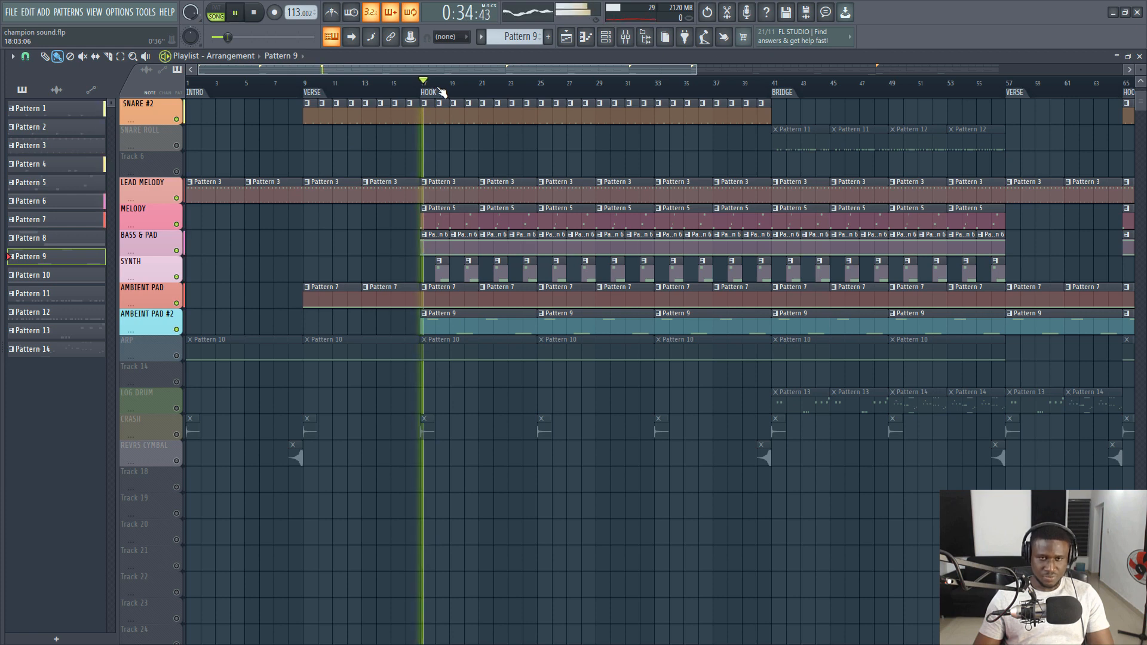
click(439, 272)
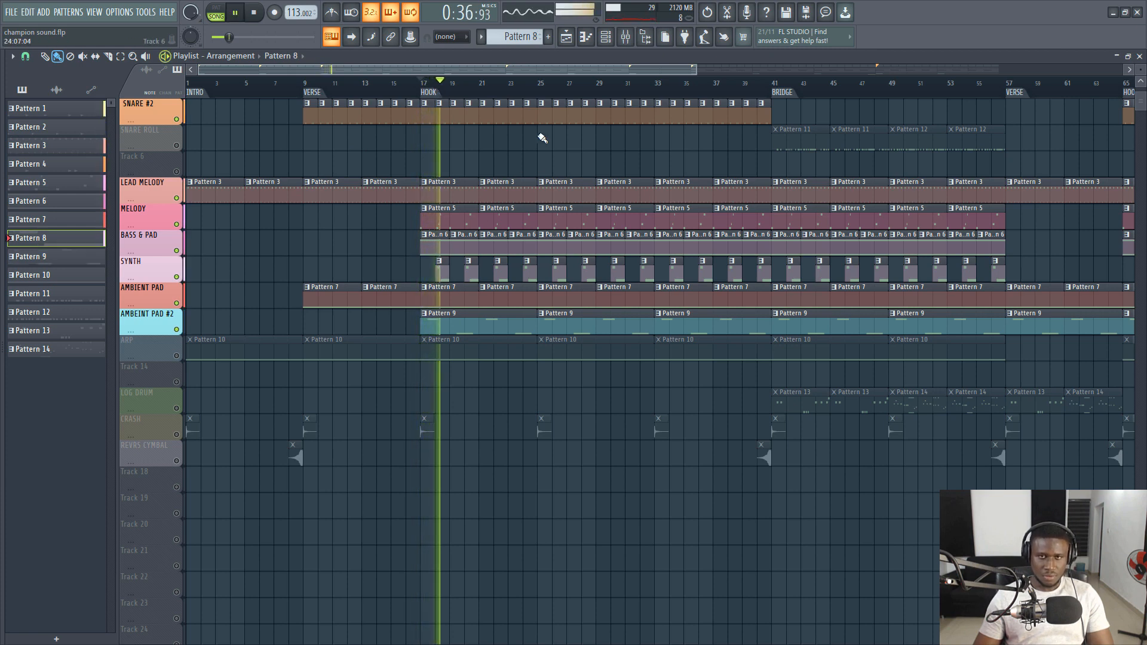
click(609, 37)
click(620, 37)
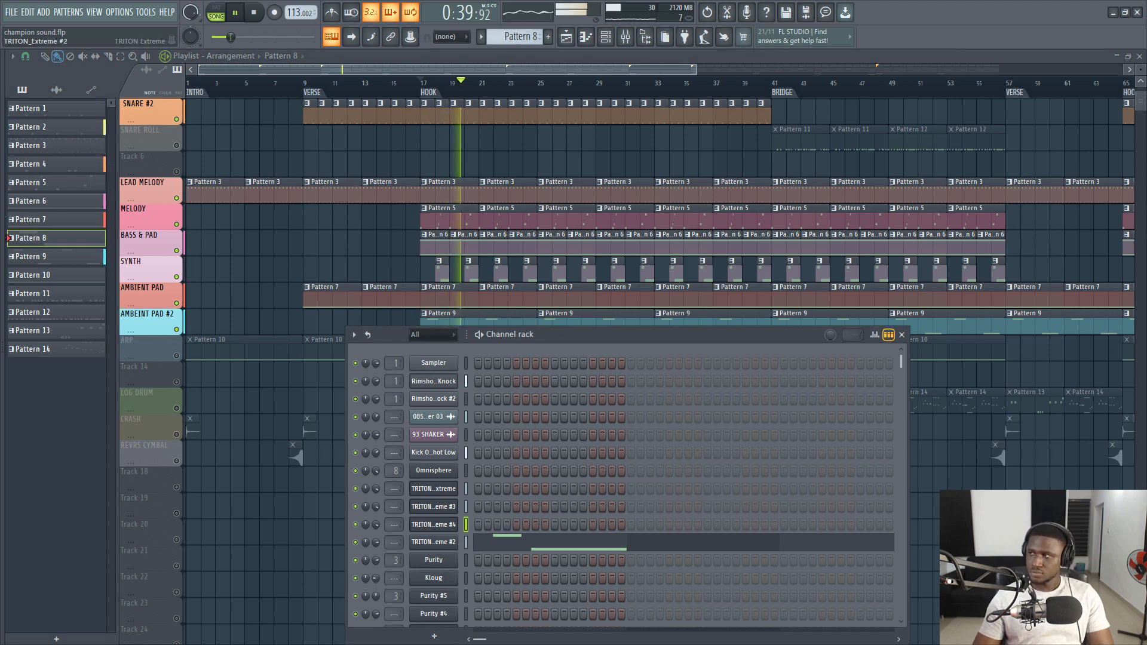
- Show the Blade Run preset of TRITON_Extreme #2 in its repositioned plugin window and briefly play the hook
click(433, 542)
key(space)
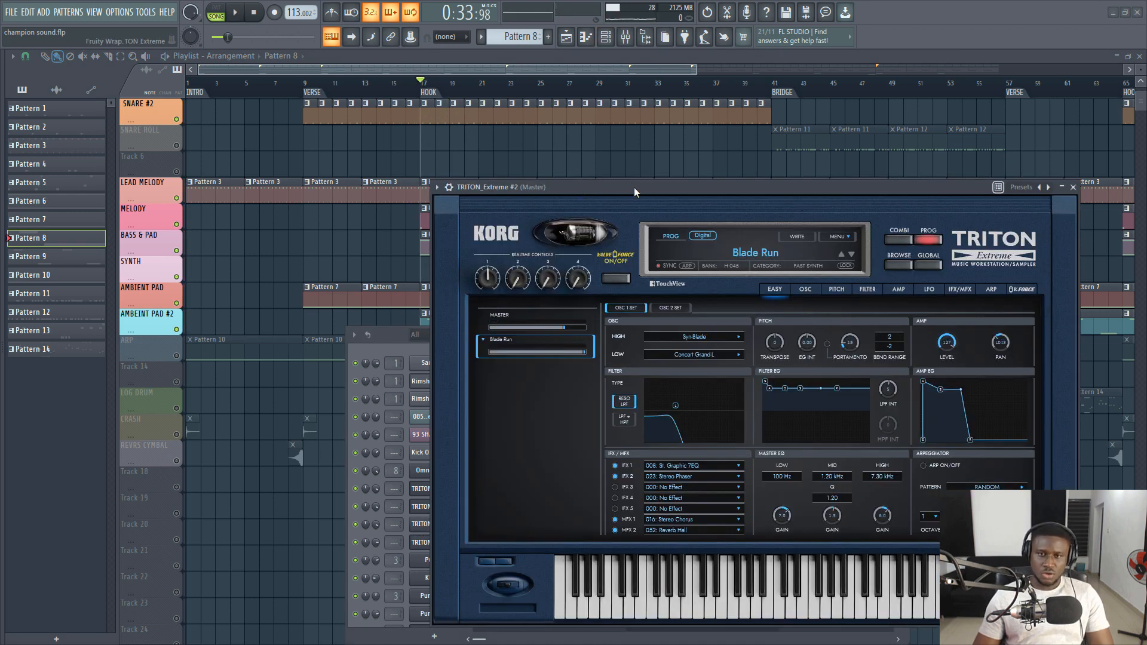
drag(633, 187, 459, 143)
key(space)
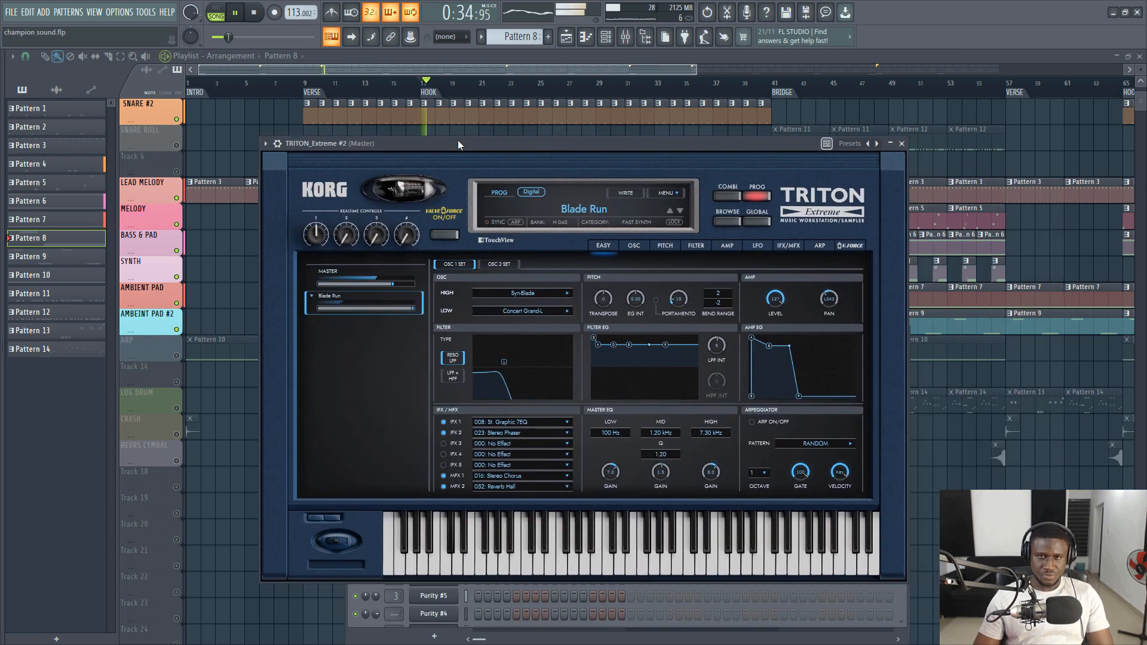
key(space)
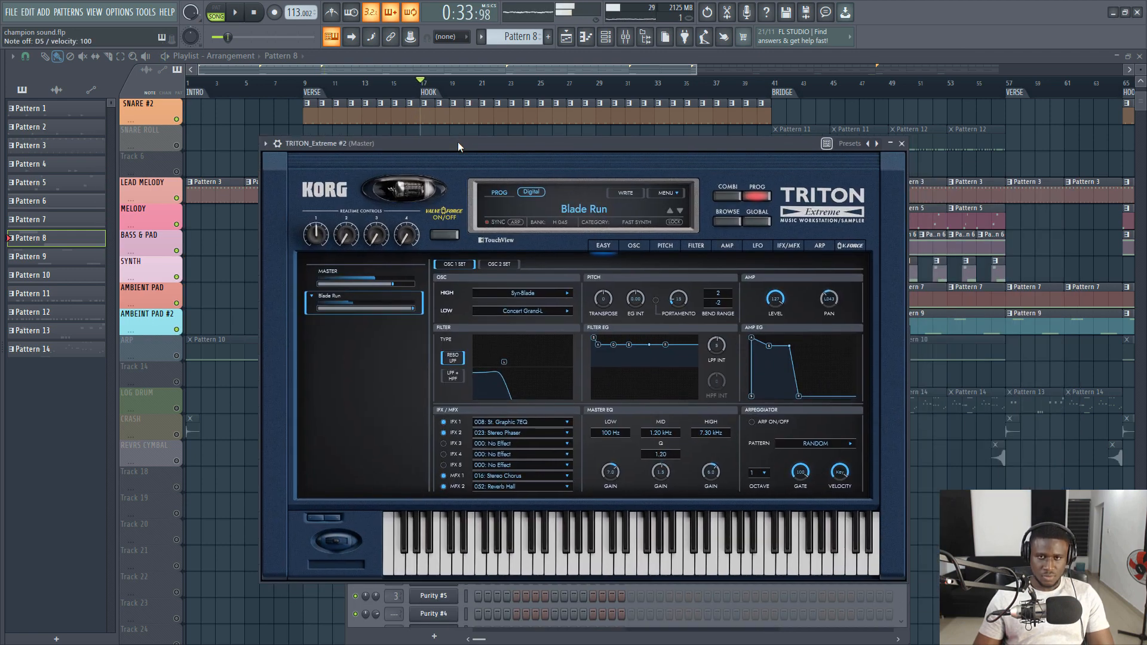
- Return to the playlist, play the hook with the SYNTH track included, and stop playback
click(514, 71)
key(space)
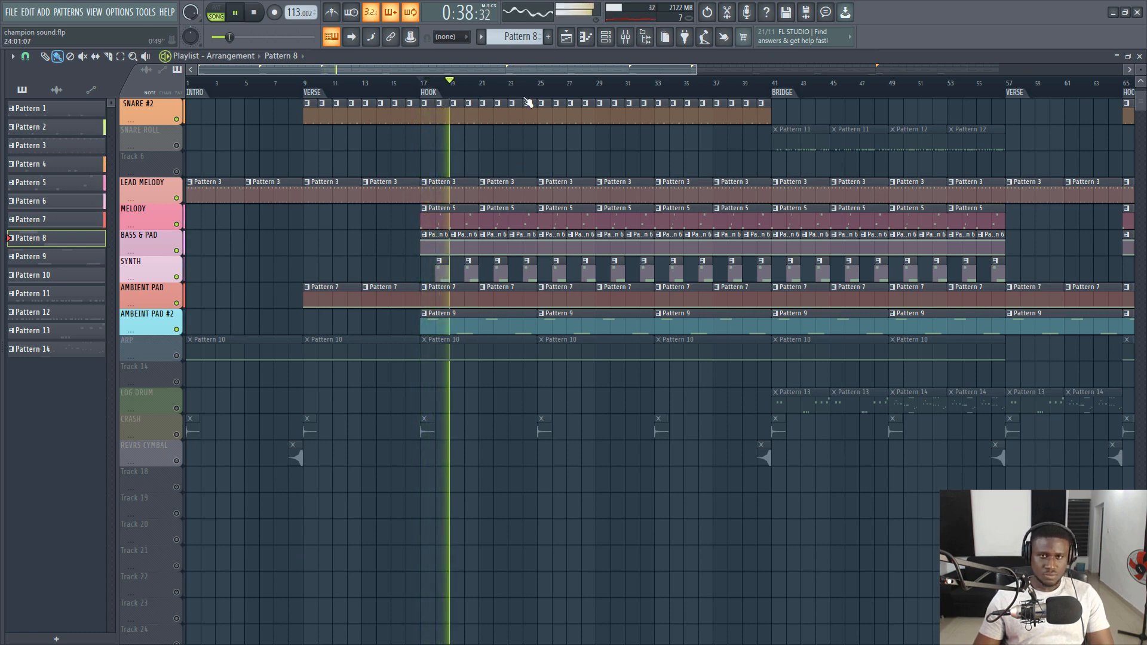
scroll(528, 103, down, 5)
key(space)
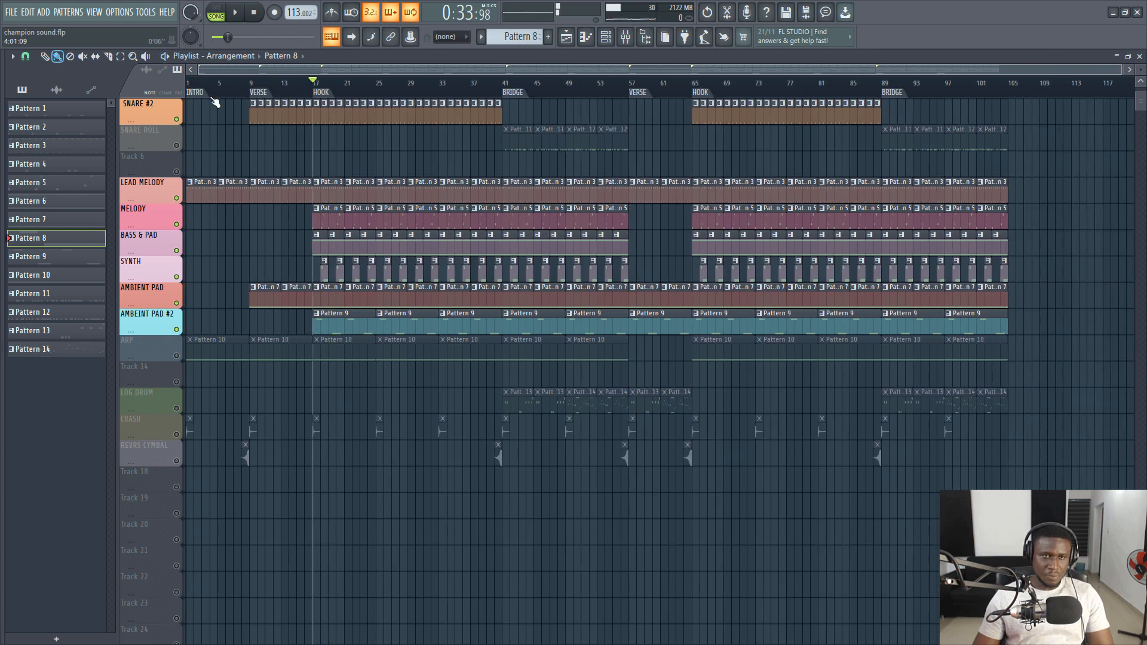
- Move the playhead to the start of the intro, unmute the ARP track, and briefly play it
drag(199, 83, 186, 83)
click(177, 357)
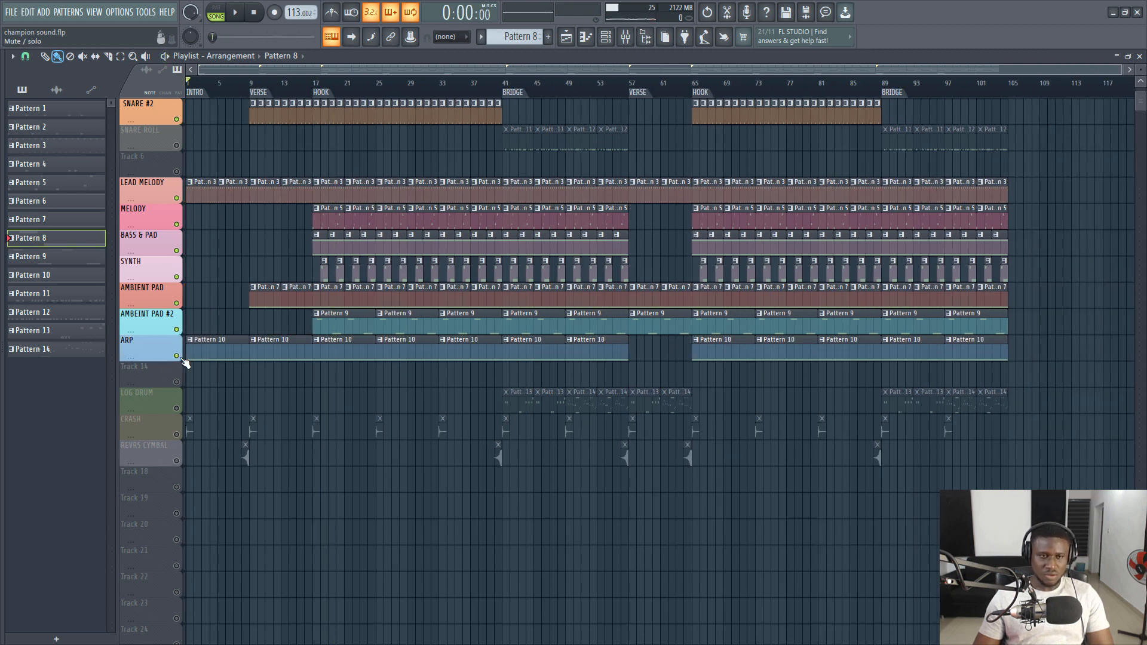
key(space)
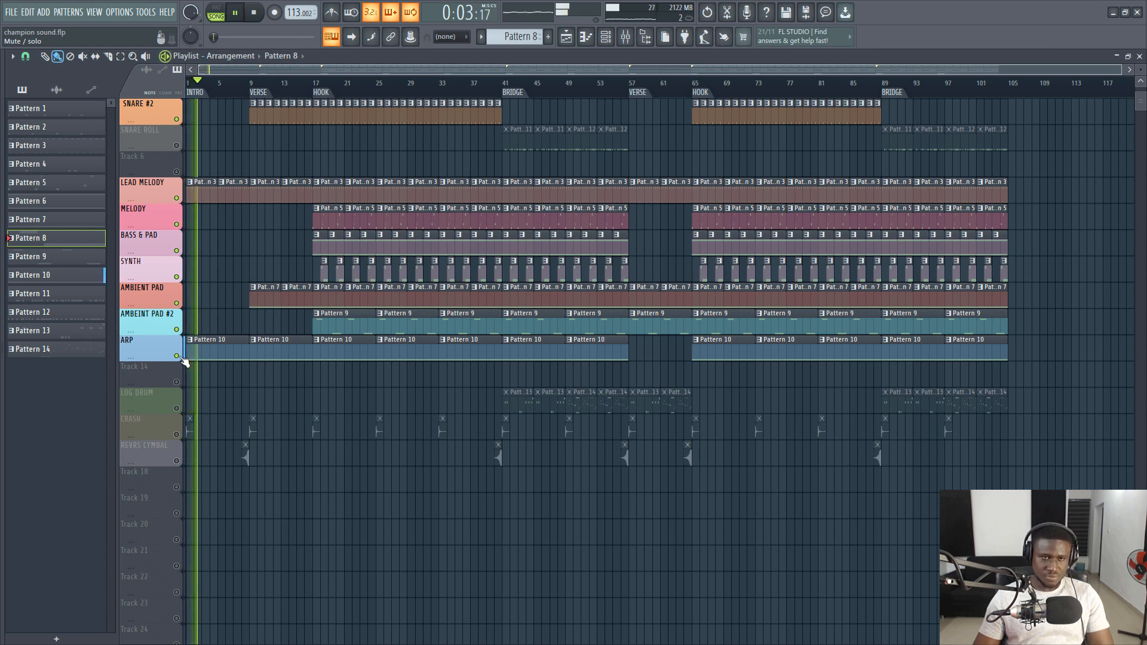
key(space)
- Solo the ARP track, play it from the intro, and show Pattern 10 in the channel rack
right_click(177, 357)
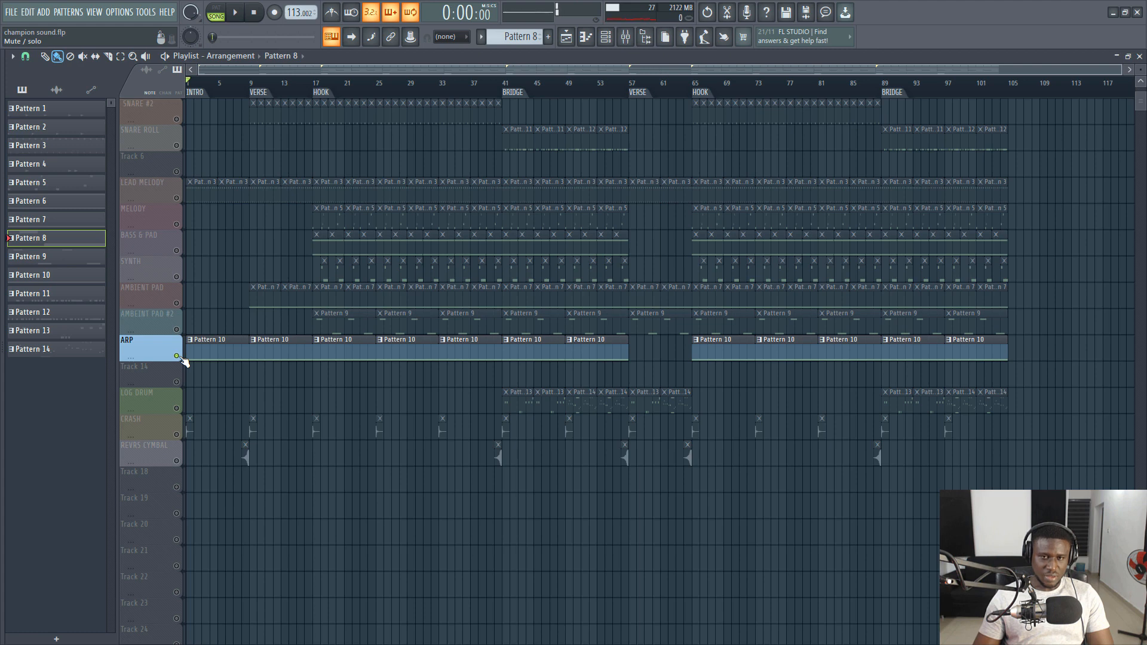
key(space)
click(606, 38)
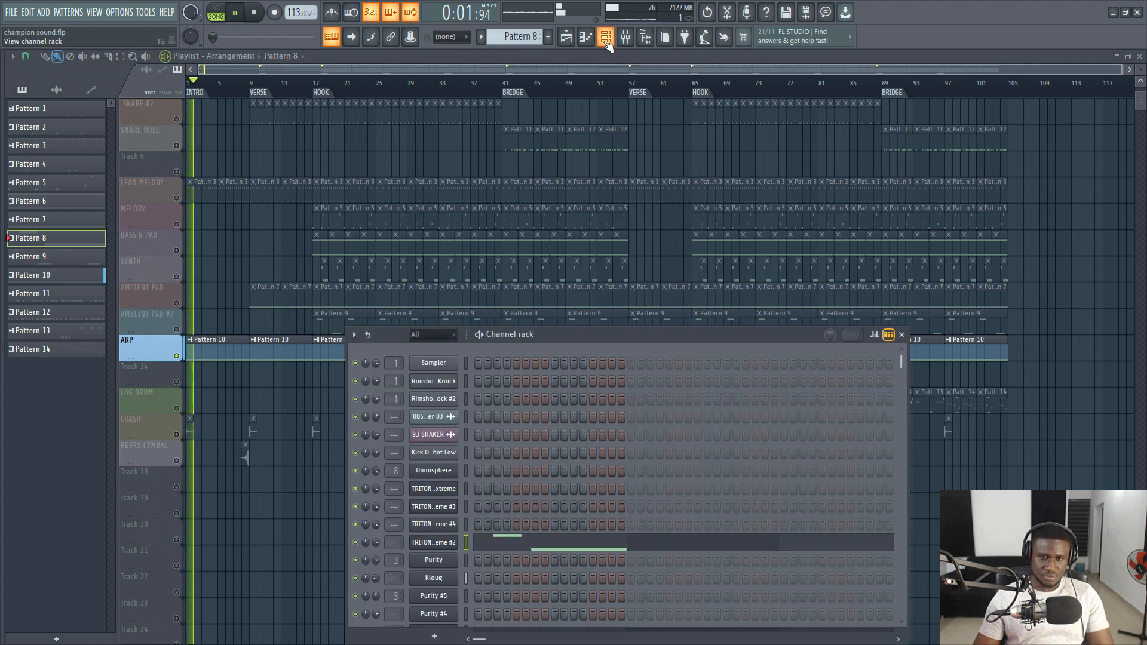
click(607, 42)
click(201, 355)
click(607, 40)
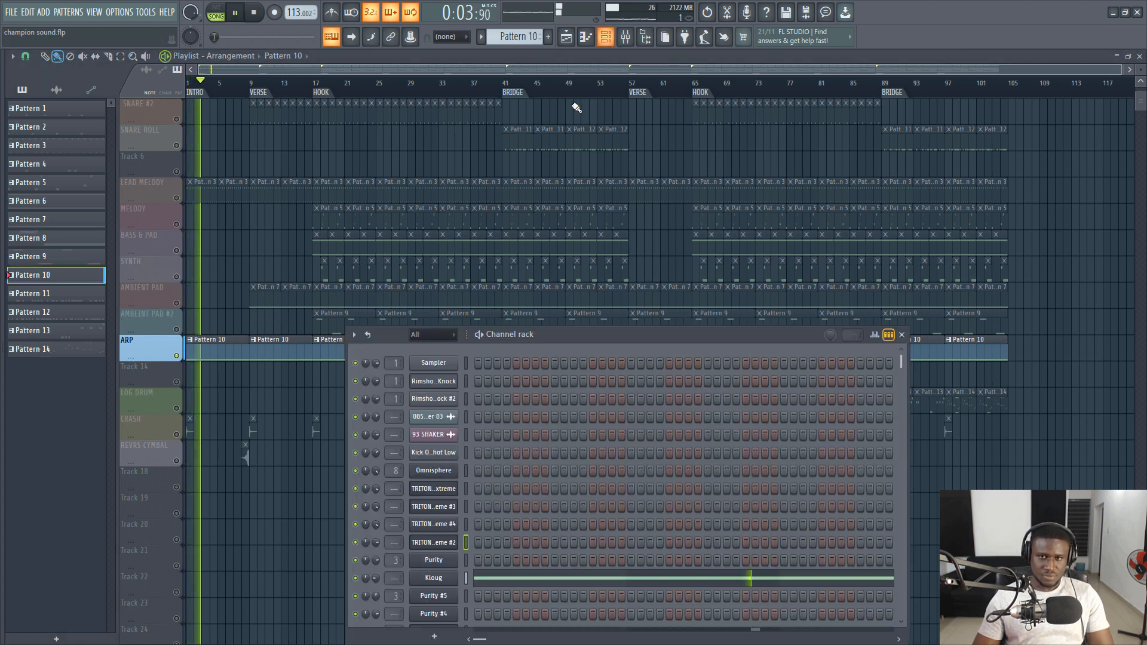
- Stop playback, show the Kloug Sytrus synth in its repositioned window, and audition its sound
key(space)
click(432, 582)
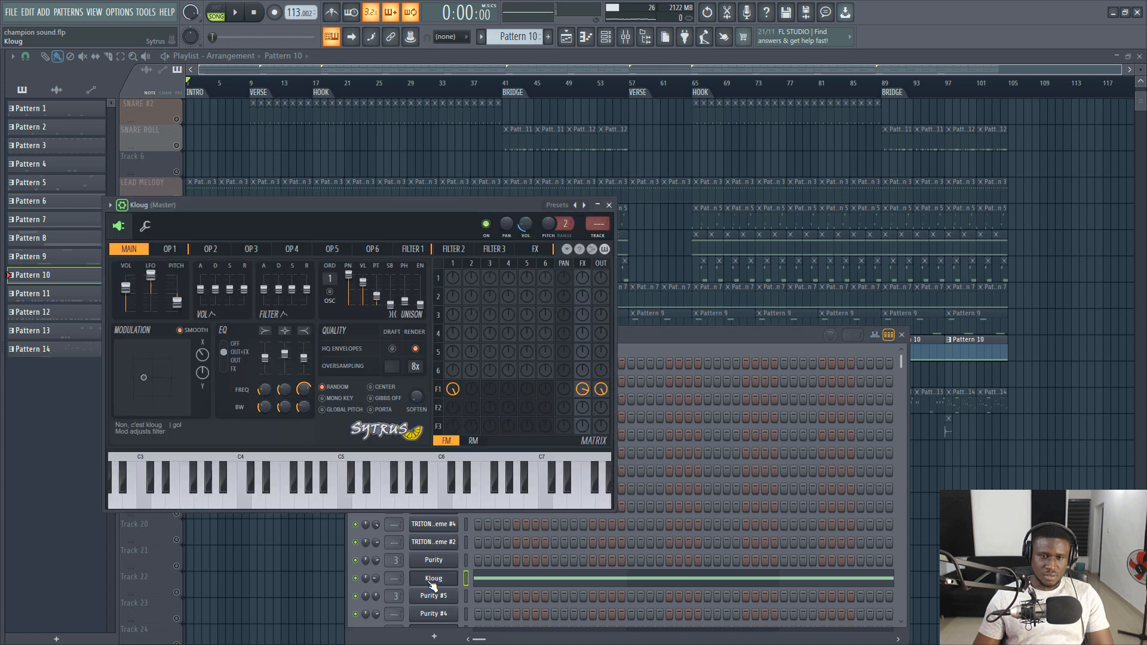
drag(252, 207, 341, 186)
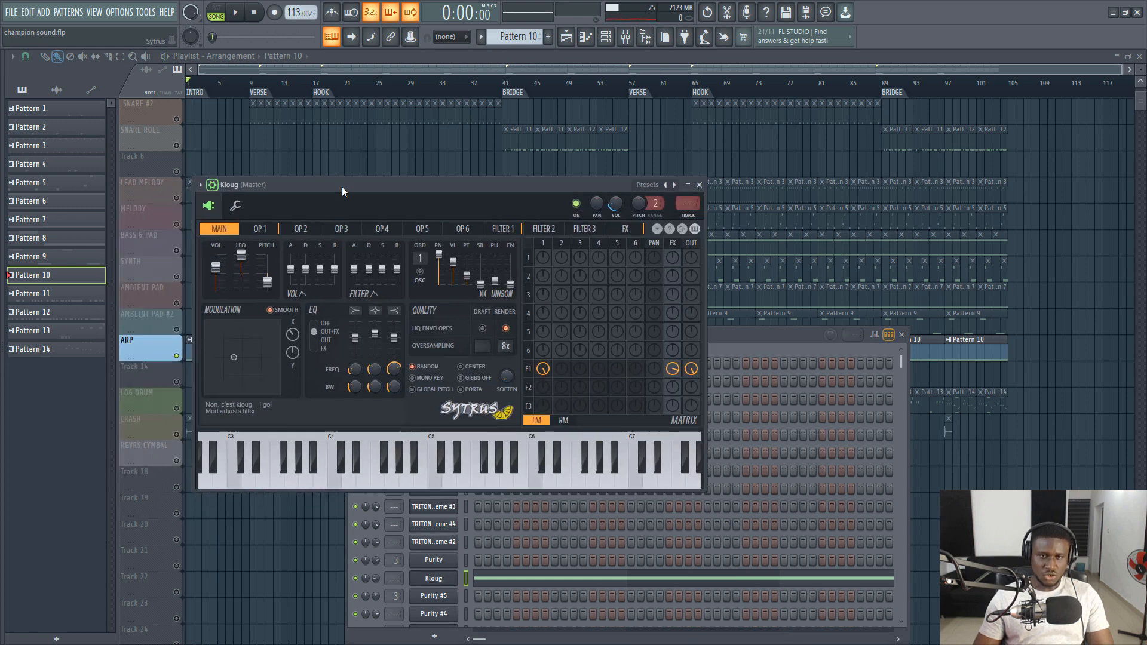
key(e)
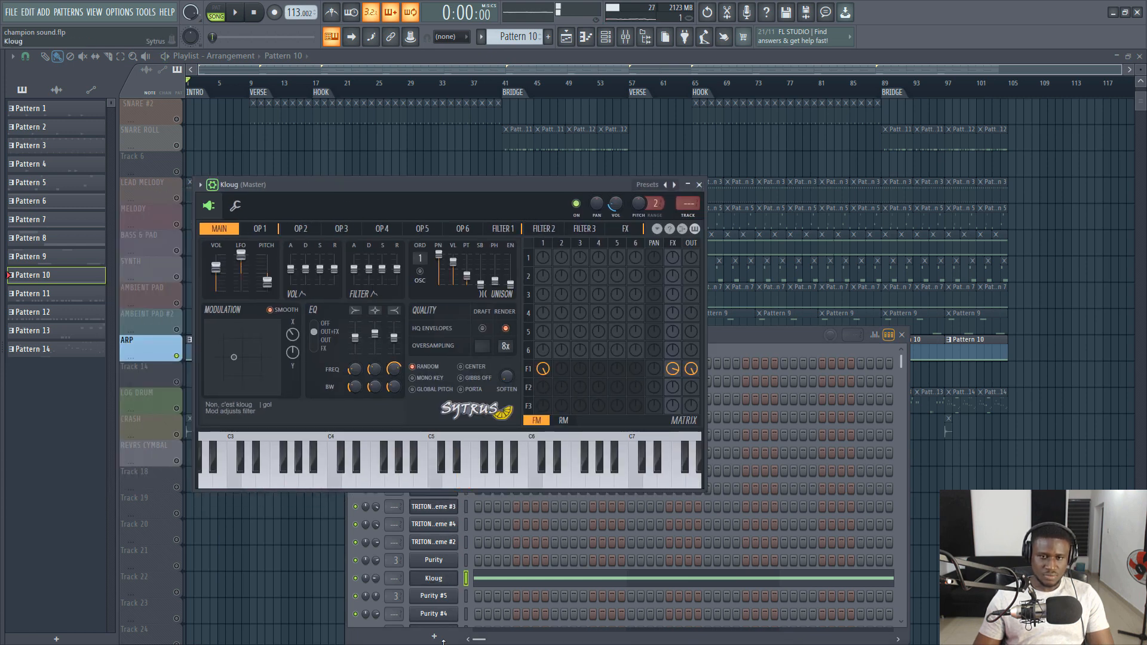
- View the sustained C6 Kloug note in the piano roll during playback, then stop and return to the playlist
click(544, 589)
click(546, 586)
click(545, 585)
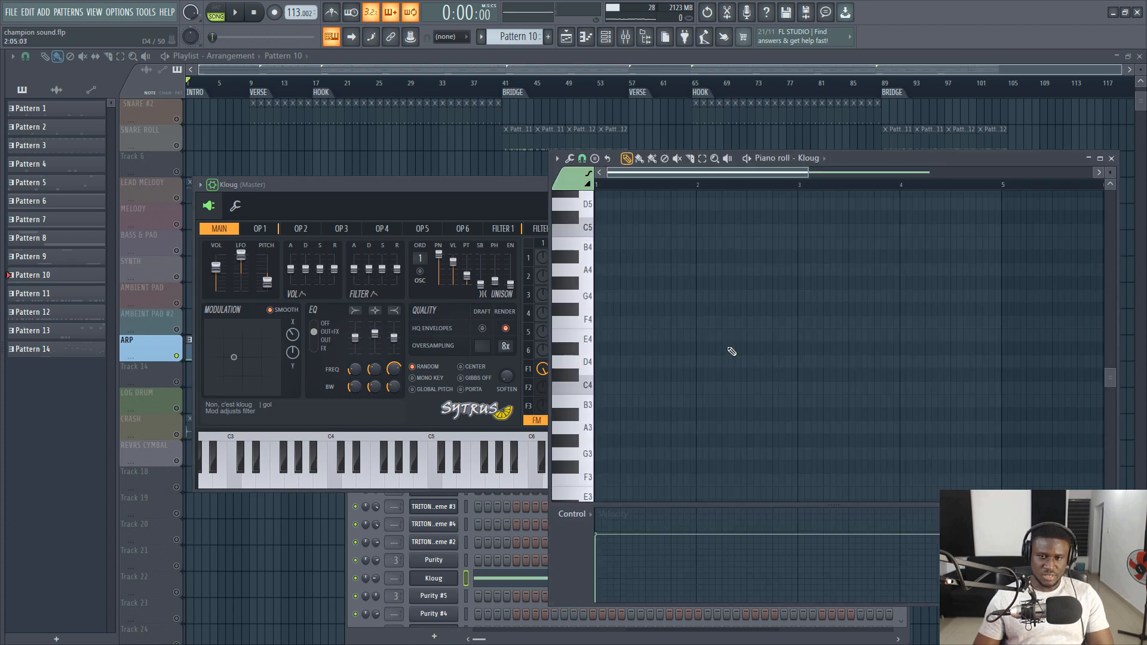
scroll(723, 361, up, 6)
key(space)
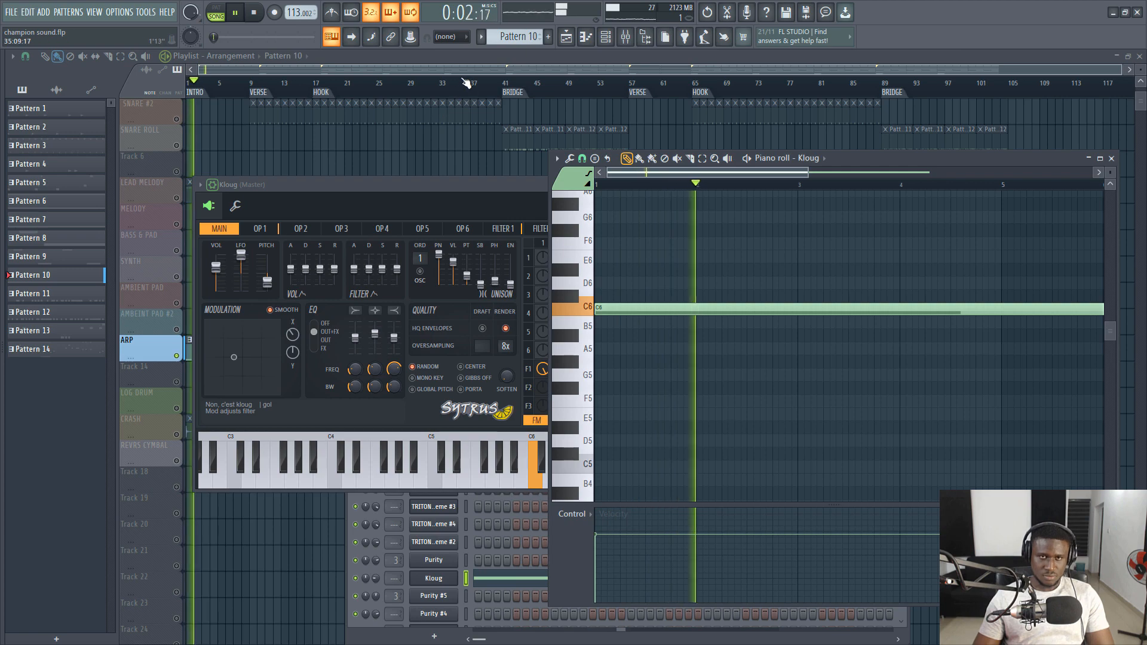
click(460, 58)
key(space)
- Unsolo the ARP track so all tracks are active, play the intro with the full track list in view, and stop
ctrl+click(176, 356)
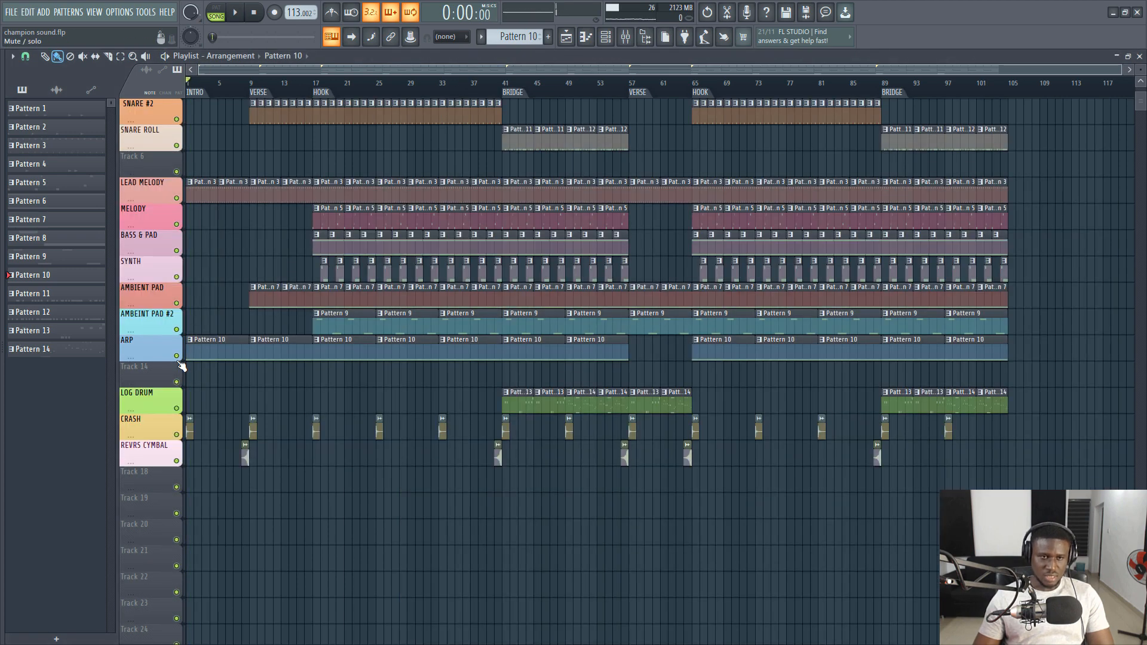
key(space)
scroll(205, 358, up, 3)
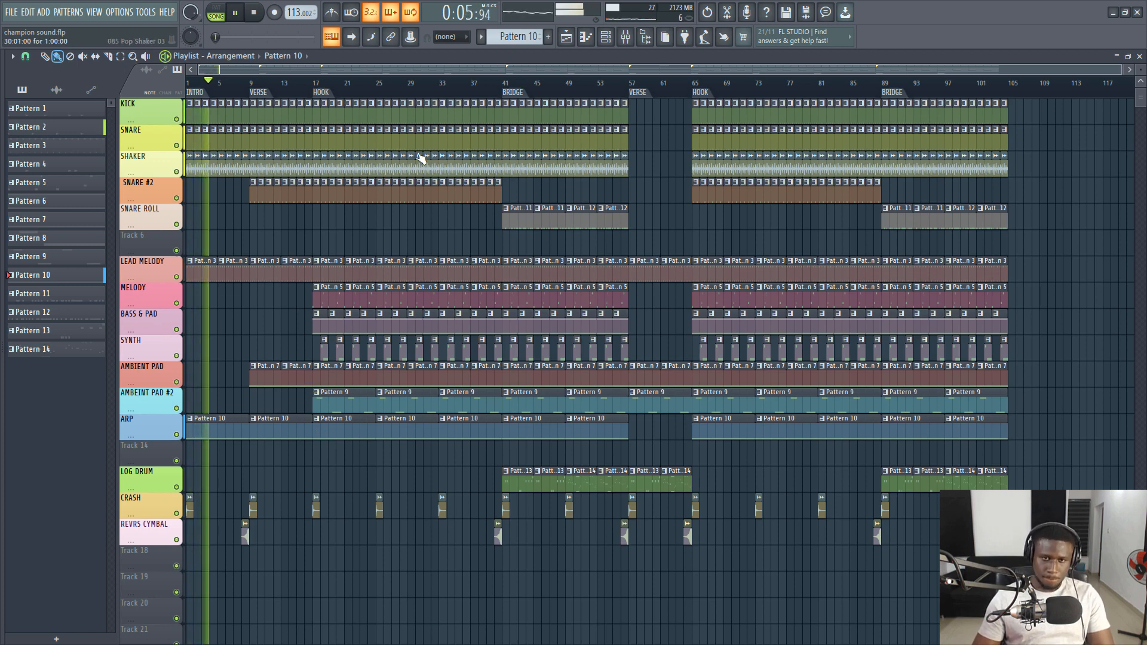
key(space)
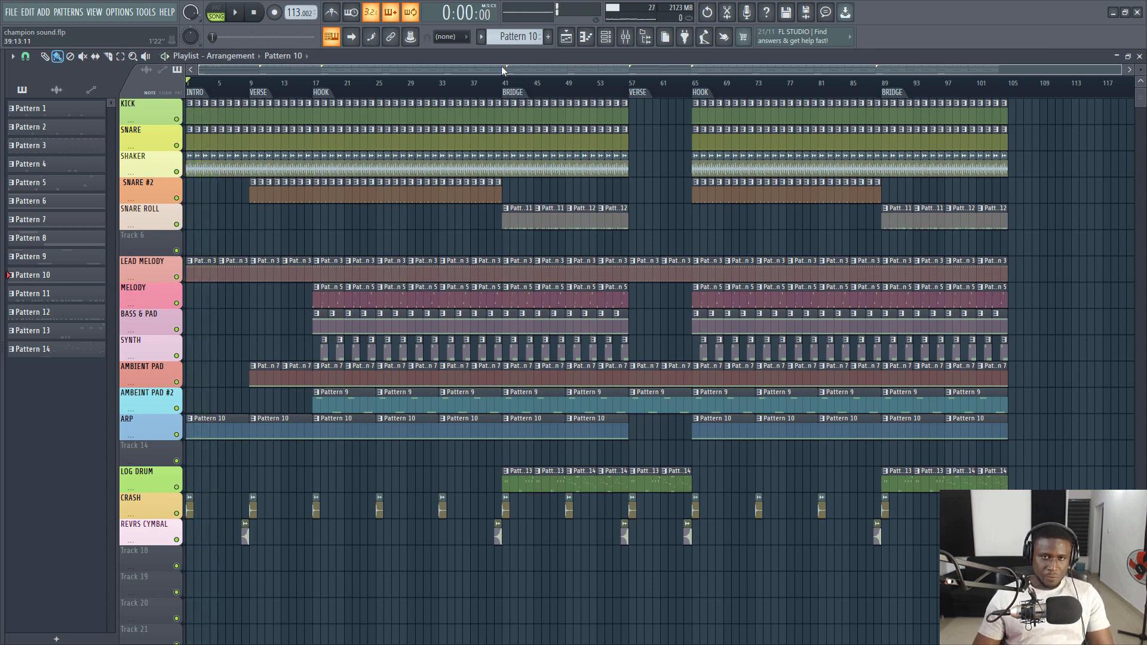
- Place the playhead at the BRIDGE marker, bar 41, play the bridge, and stop playback
scroll(516, 100, up, 5)
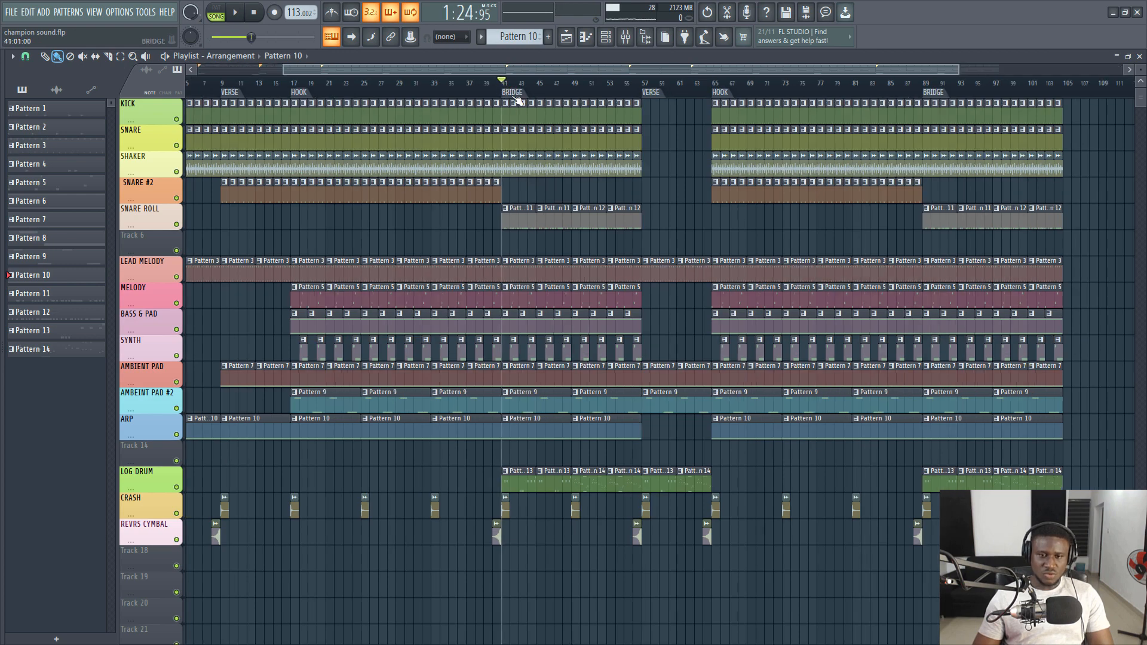
key(space)
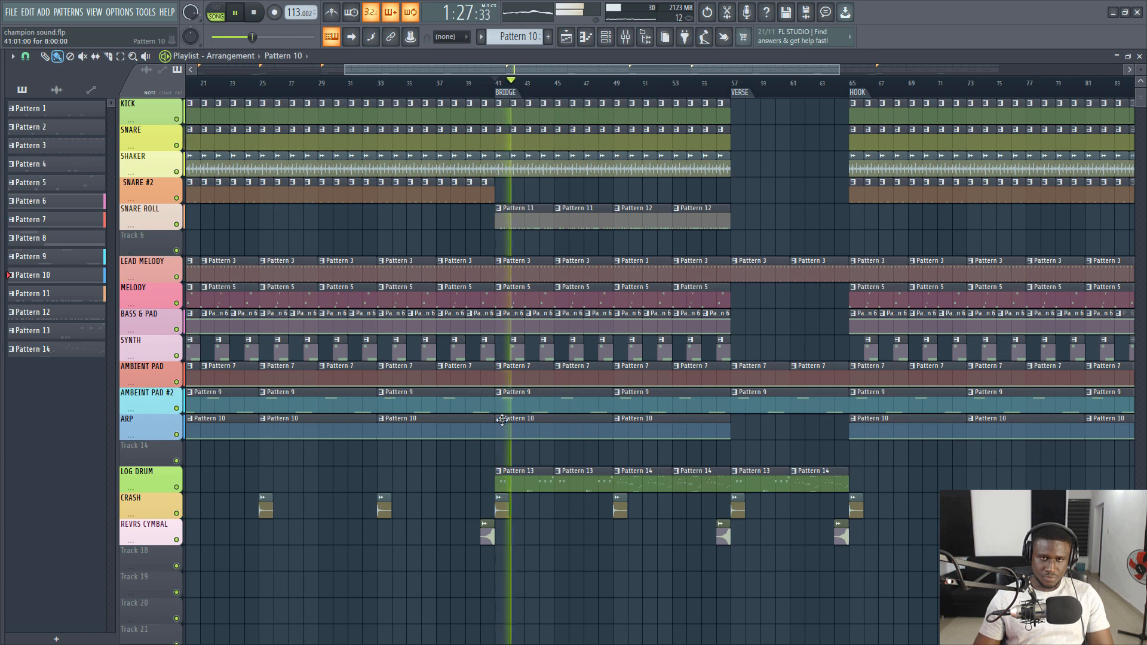
key(space)
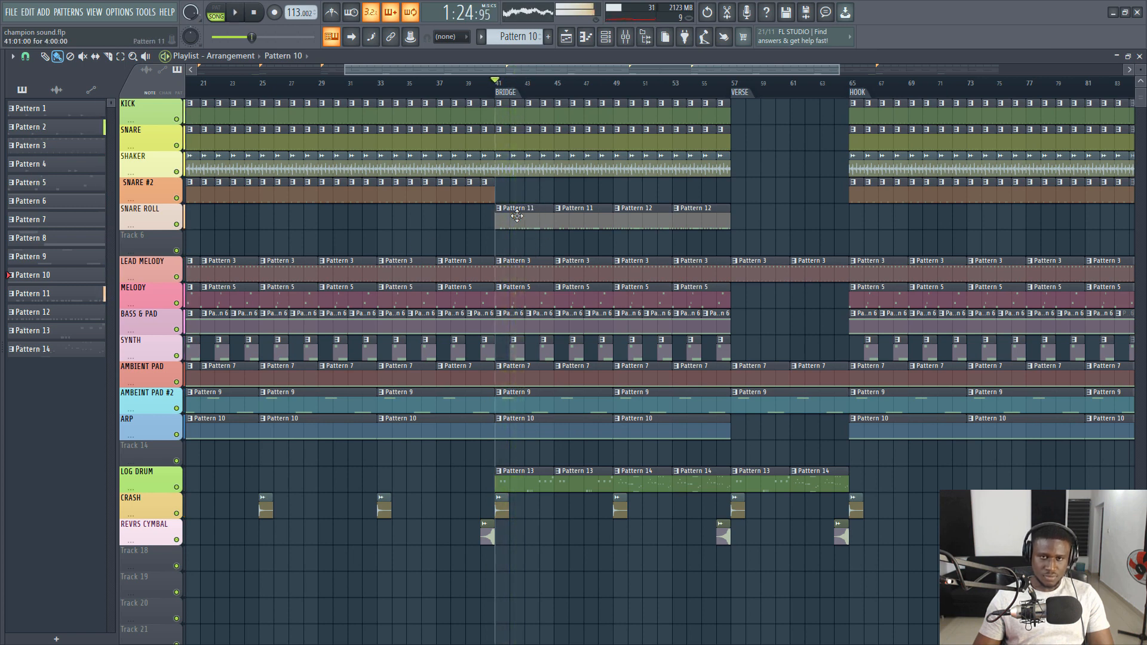
- Show the SNARE ROLL track's Pattern 11 in the channel rack and its Percs & Hits (17) notes in the piano roll
click(503, 209)
click(607, 39)
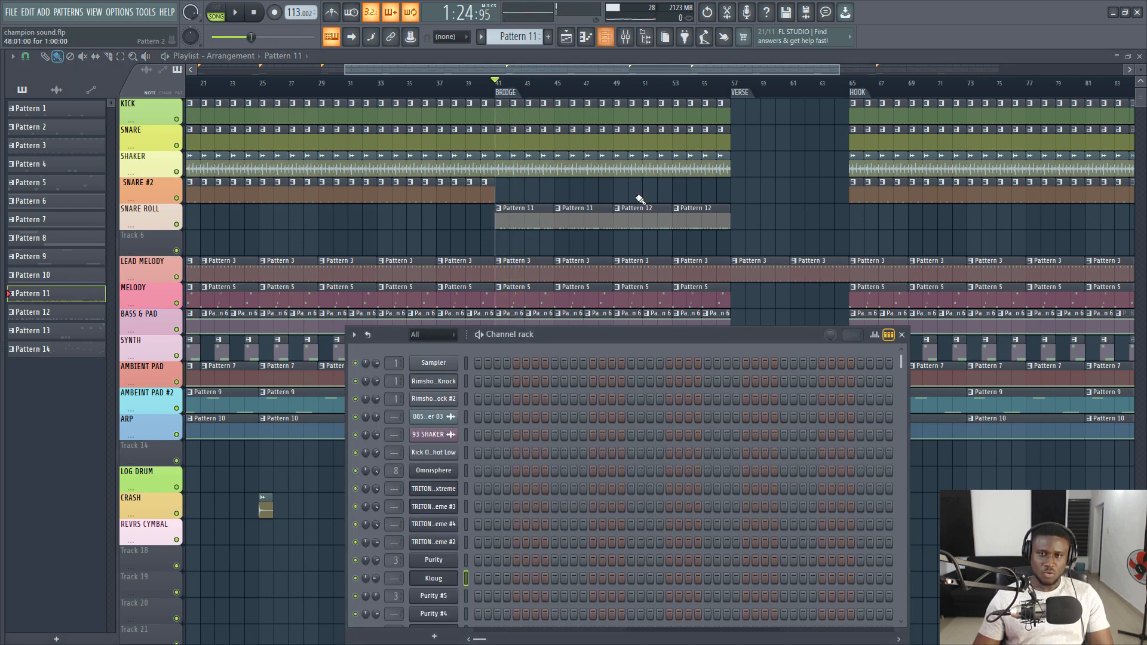
scroll(600, 421, down, 5)
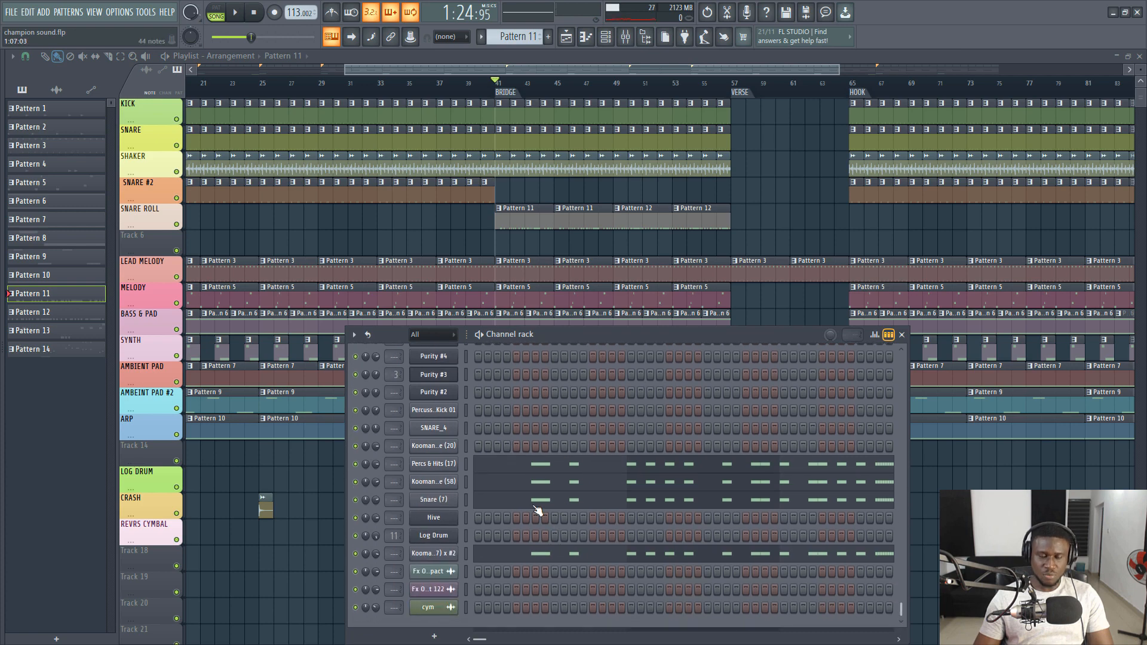
click(696, 467)
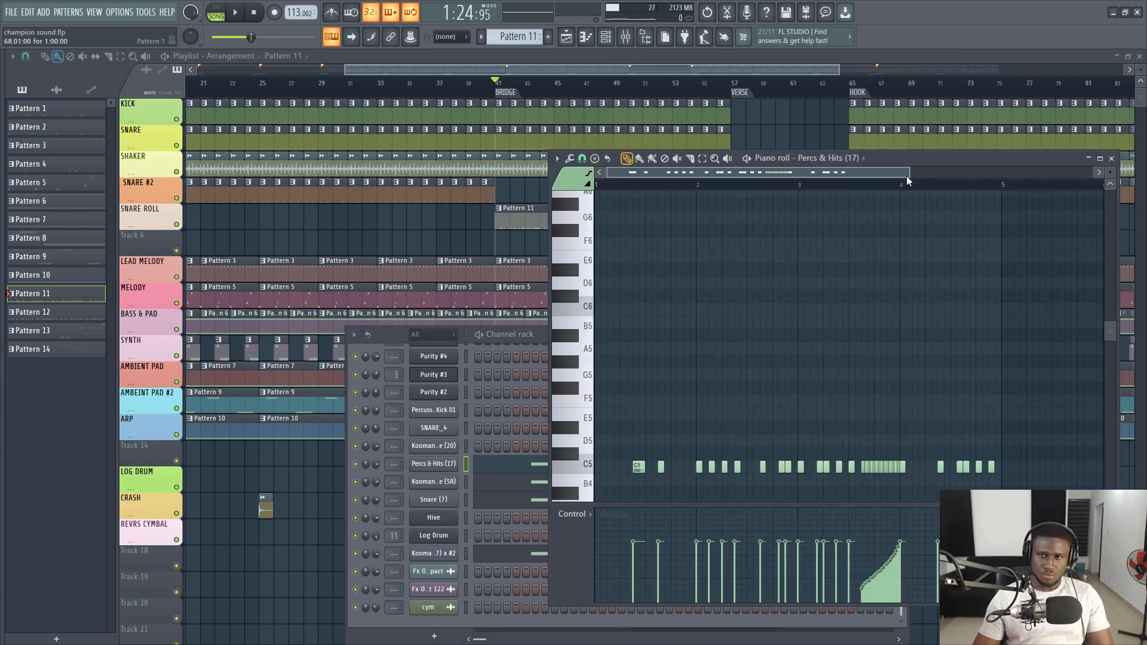
- Play the bridge while examining the full Percs & Hits (17) snare roll in the piano roll, then stop
drag(906, 176, 1093, 175)
scroll(804, 230, down, 3)
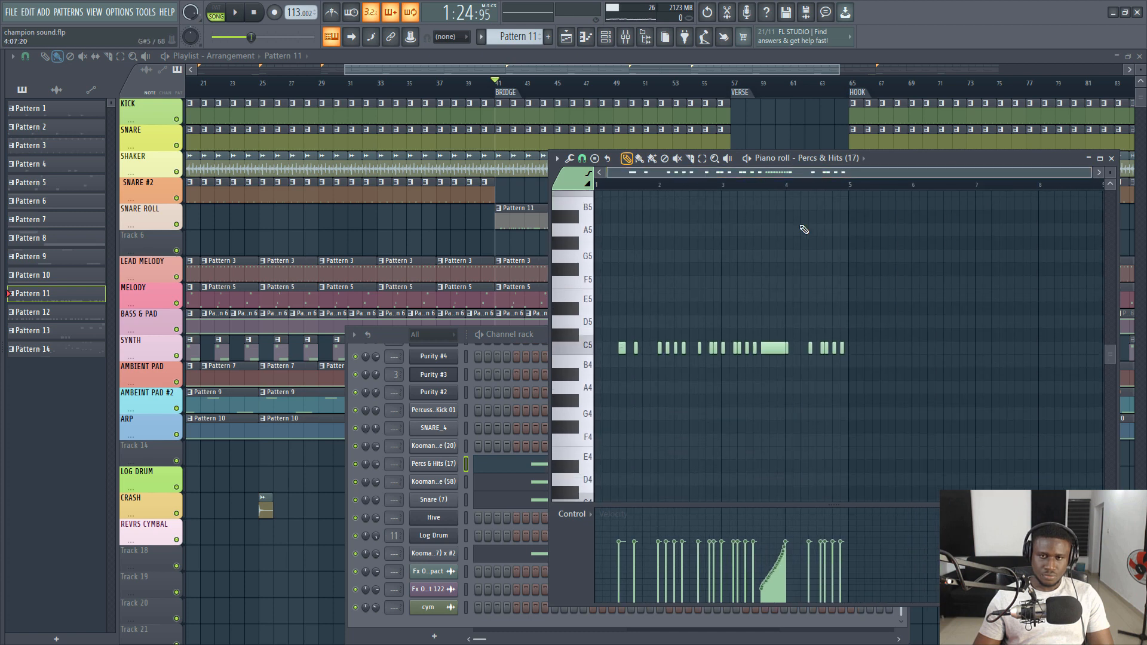
drag(1090, 172, 953, 172)
key(space)
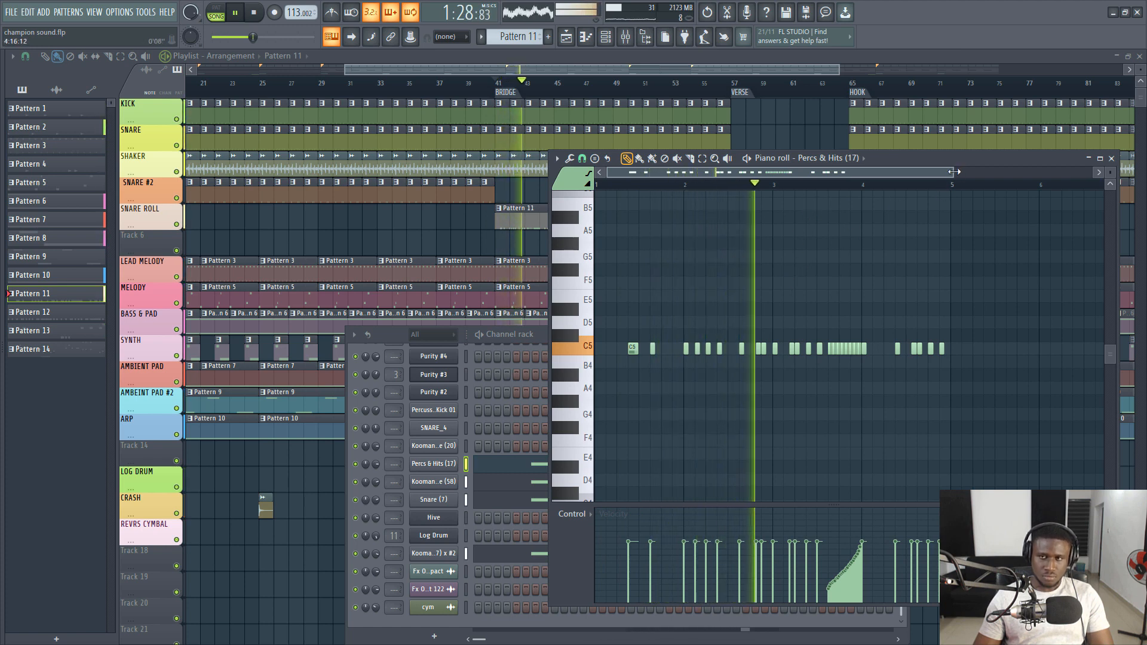
drag(953, 172, 823, 173)
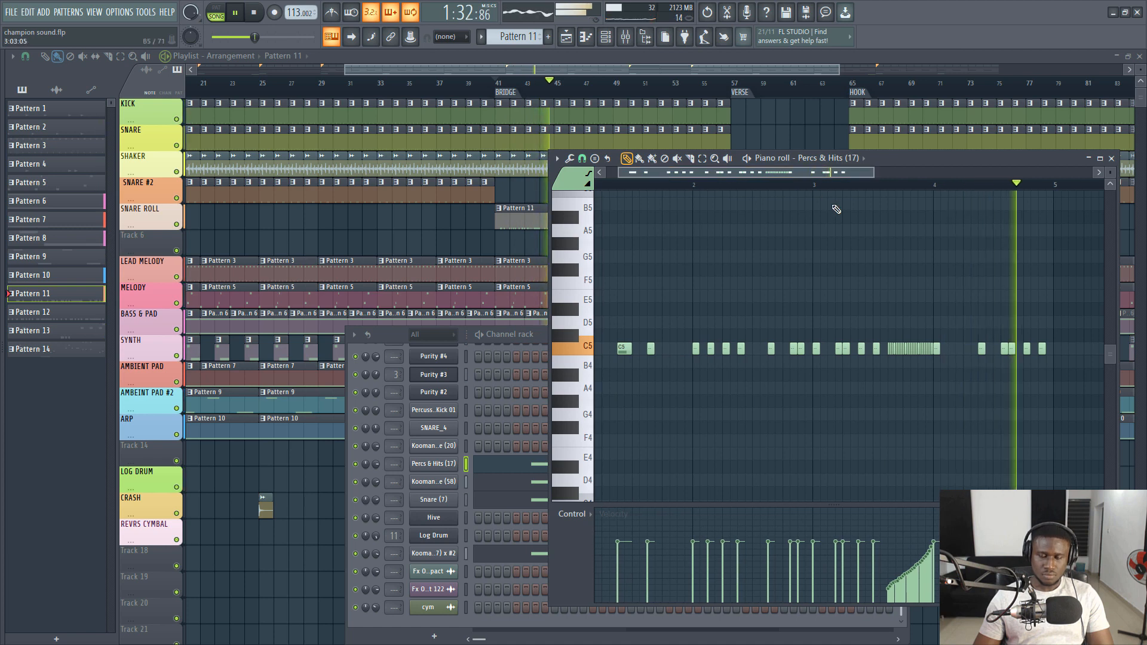
key(space)
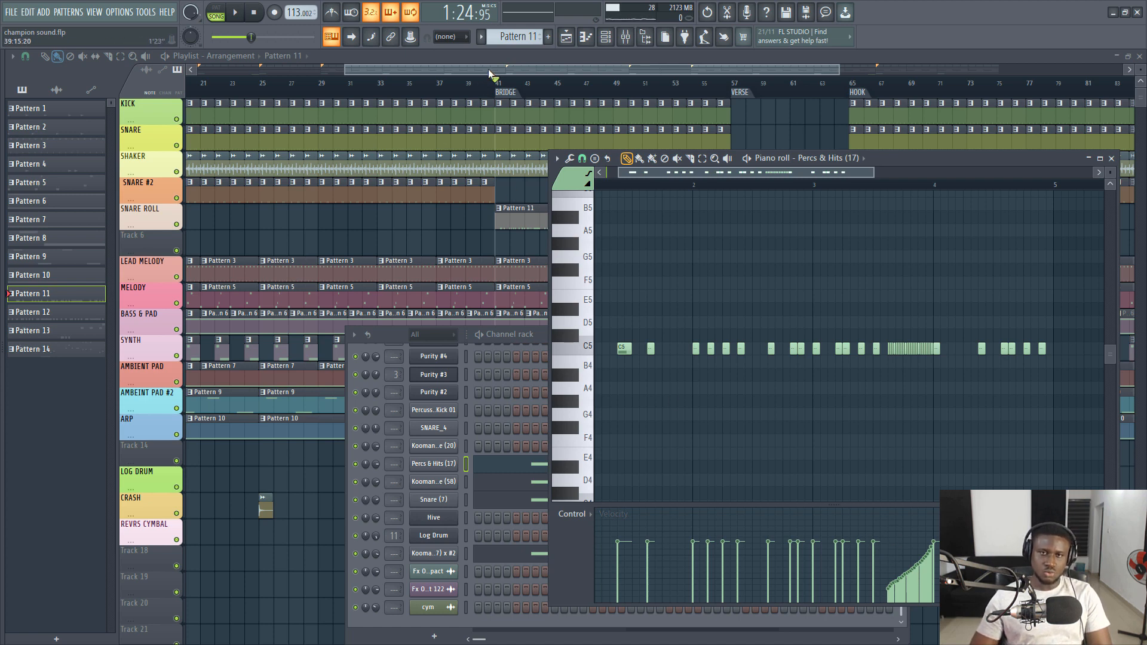
- Close all windows over the playlist, replay the bridge, and show the LOG DRUM track's Pattern 13 in the channel rack
key(F12)
key(space)
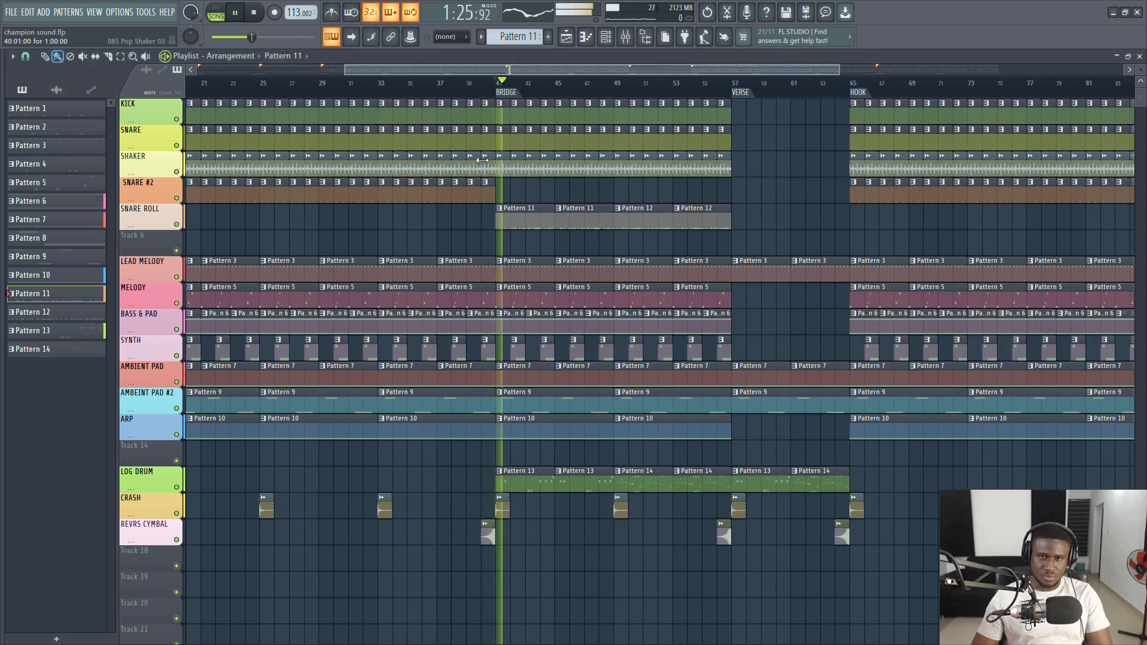
key(space)
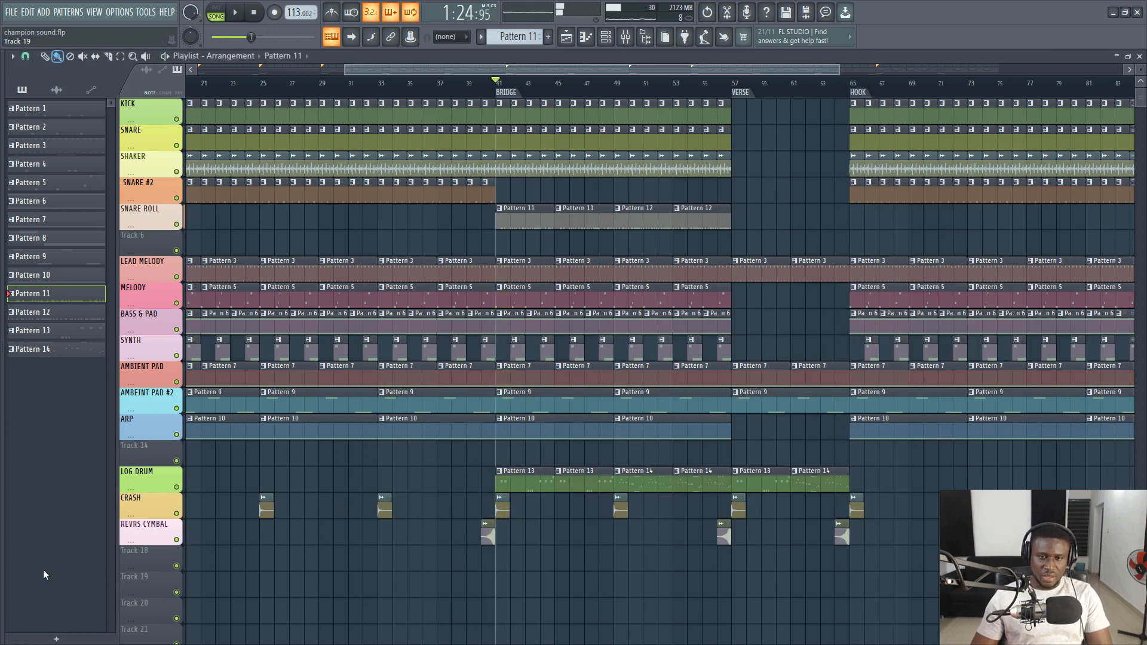
click(608, 39)
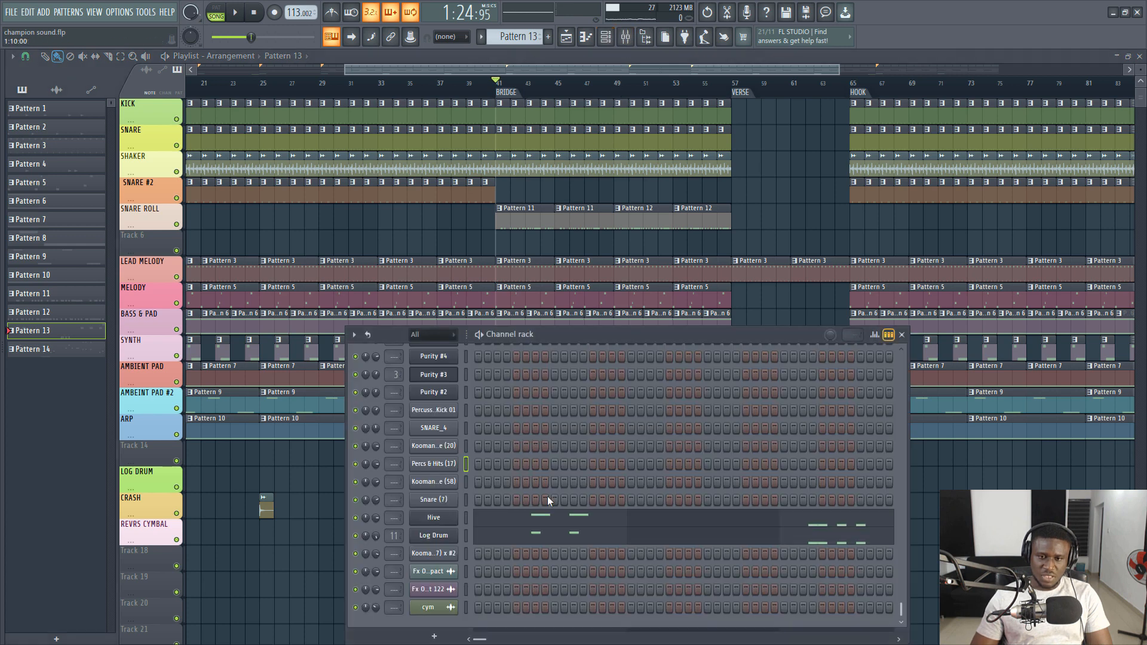
- Show Pattern 13's full Log Drum notes in the piano roll, play the bridge while examining them, and stop
click(489, 539)
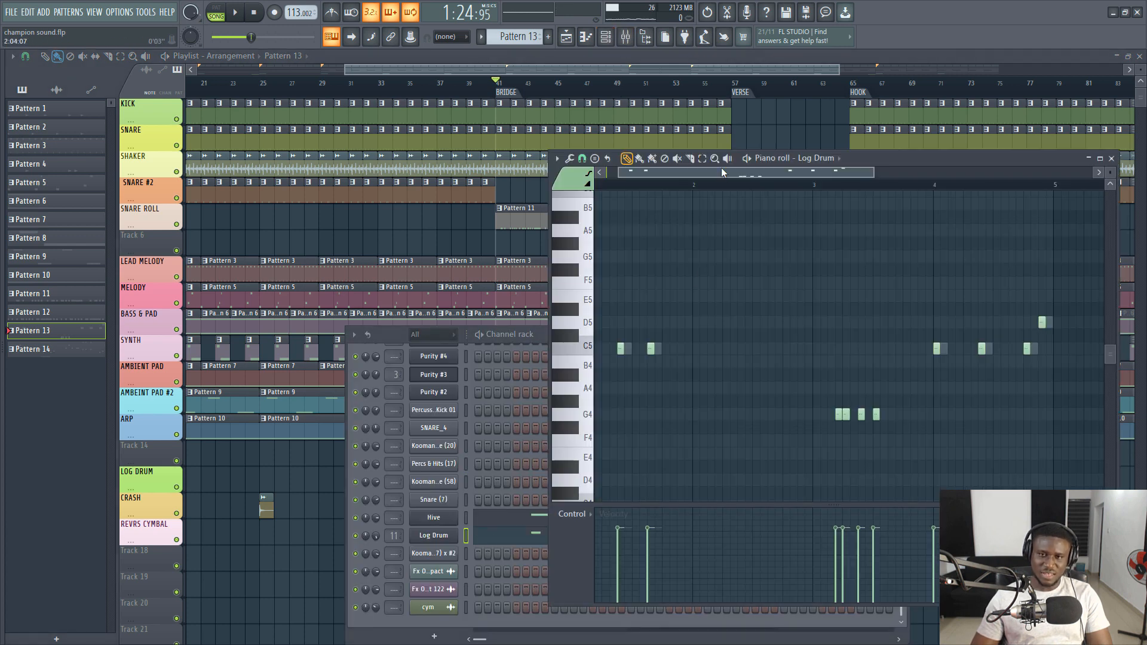
drag(722, 172, 667, 177)
scroll(673, 185, down, 2)
key(space)
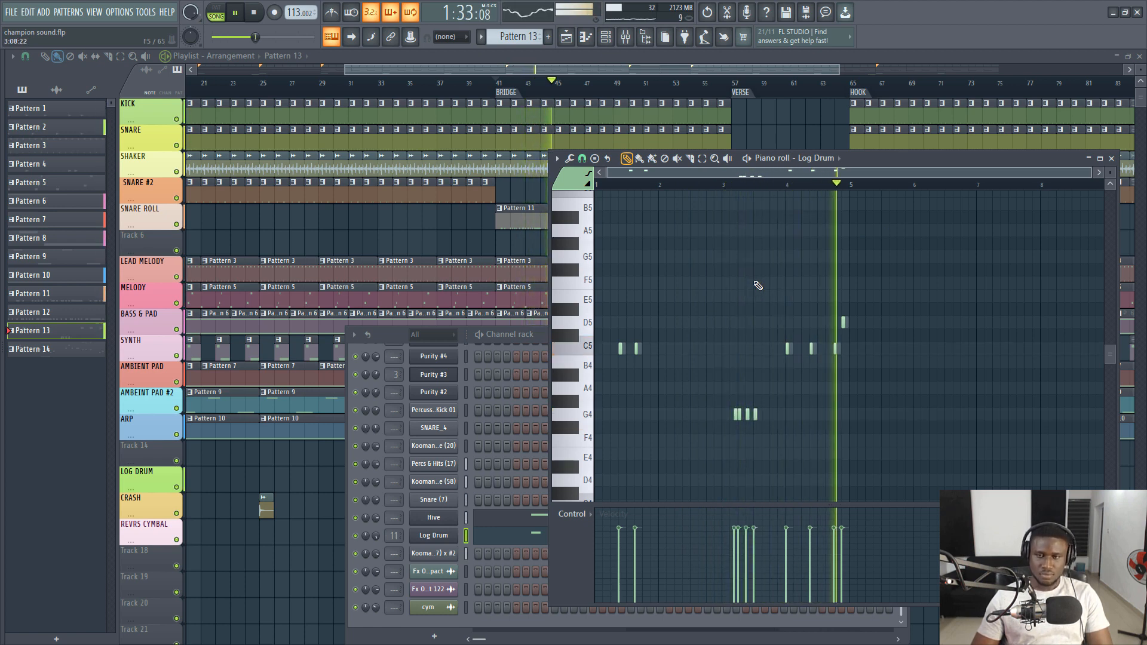
key(space)
- Select the Hive channel in the channel rack, briefly play the bridge from bar 41, and stop
click(465, 519)
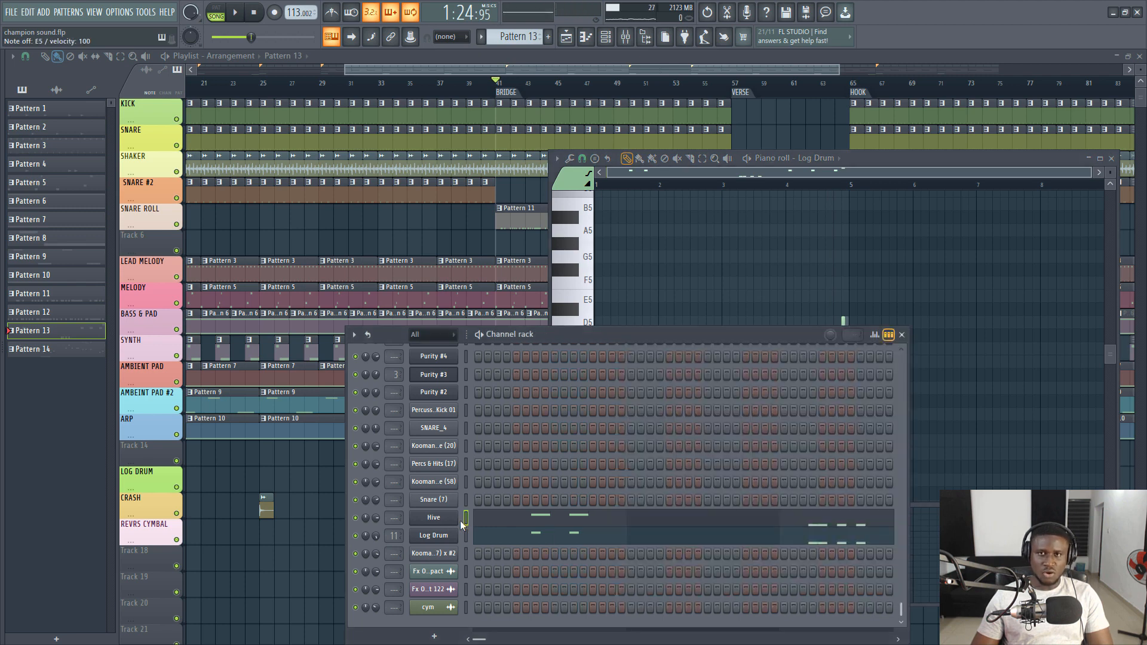
key(space)
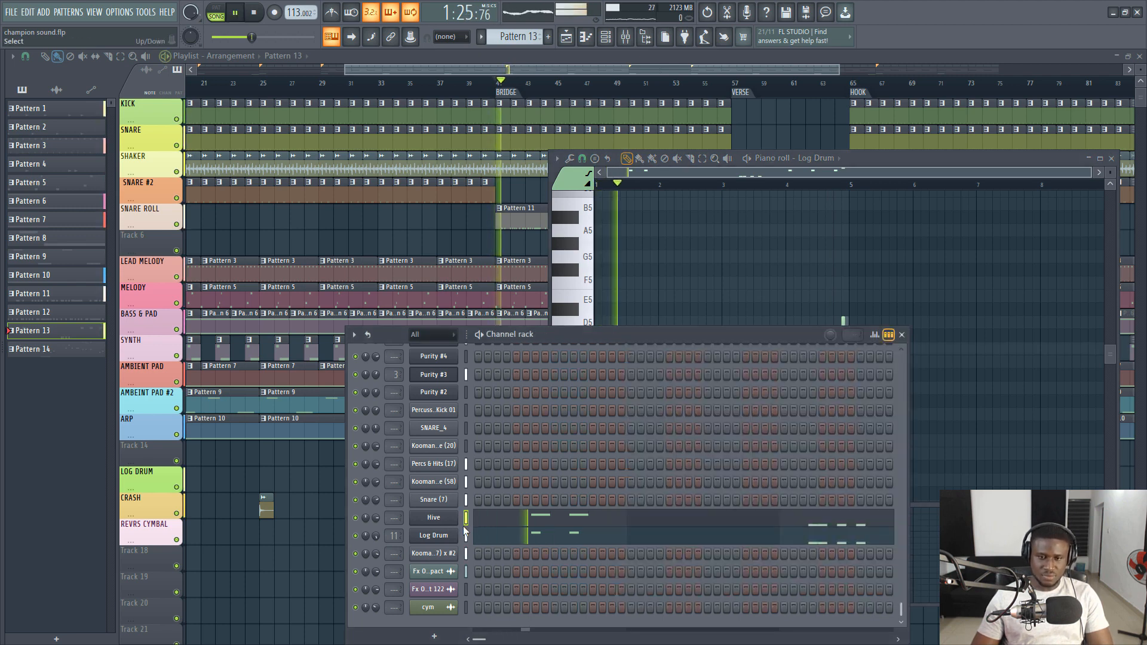
key(space)
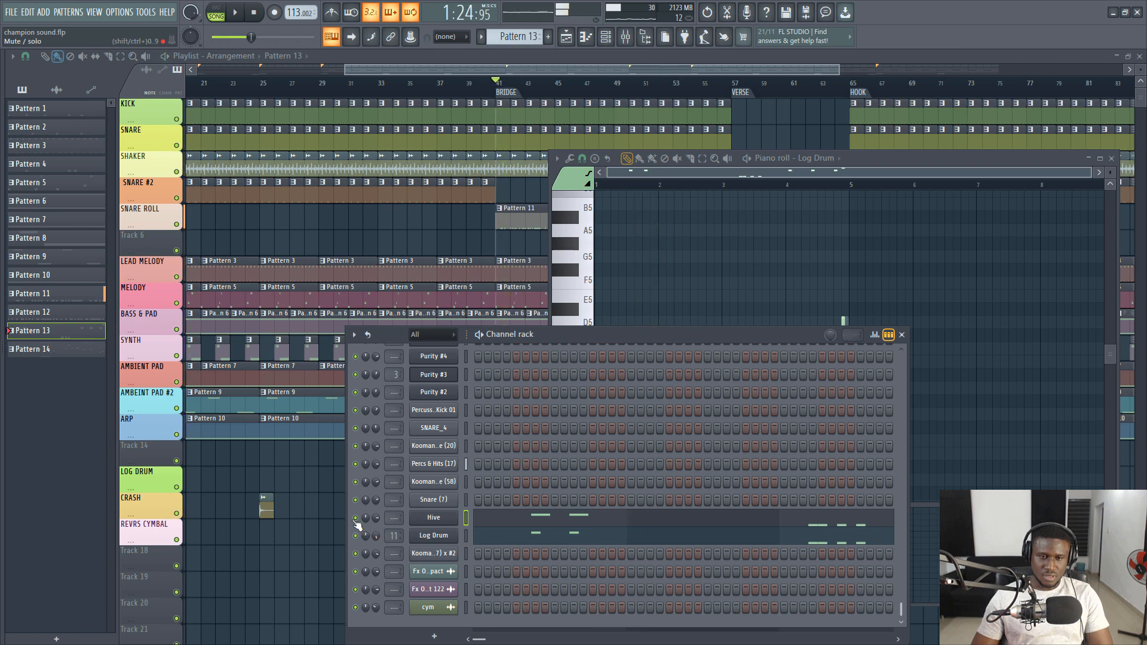
- Play Pattern 13 on its own with Log Drum muted, examine the Hive notes in the piano roll, and return to the channel rack
key(space)
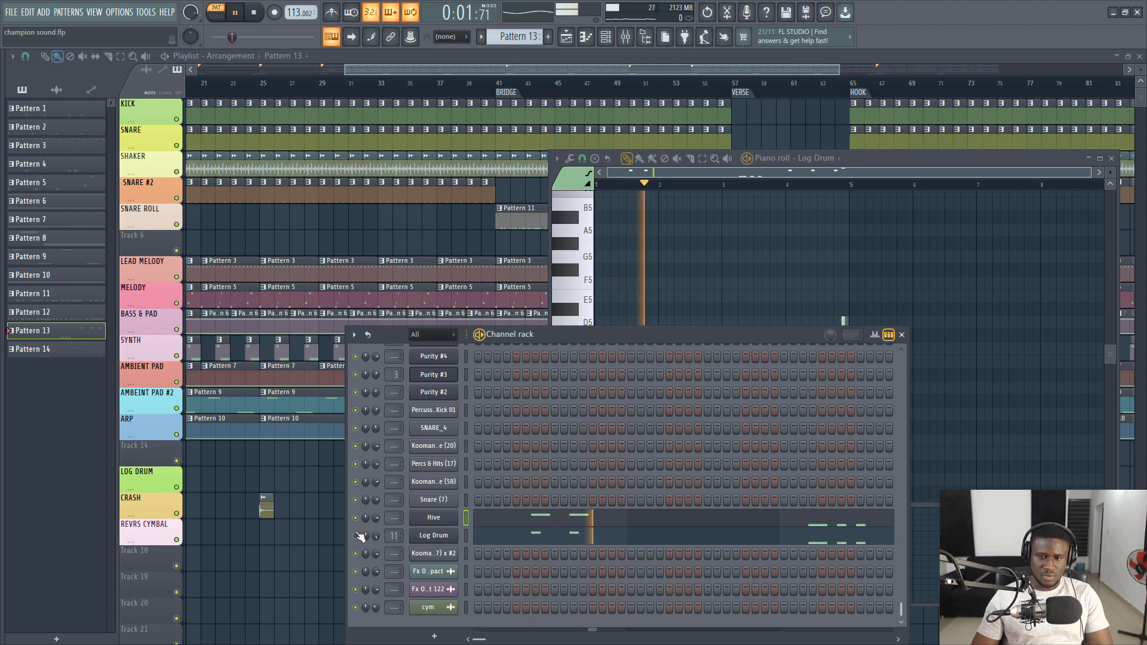
click(517, 520)
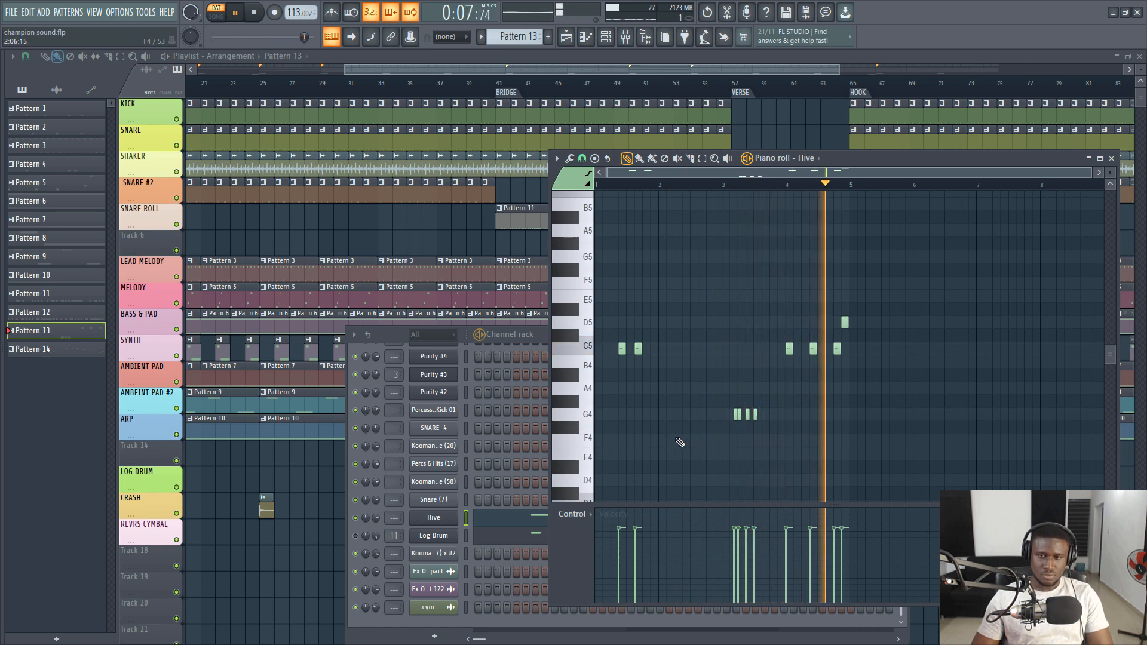
key(space)
click(394, 505)
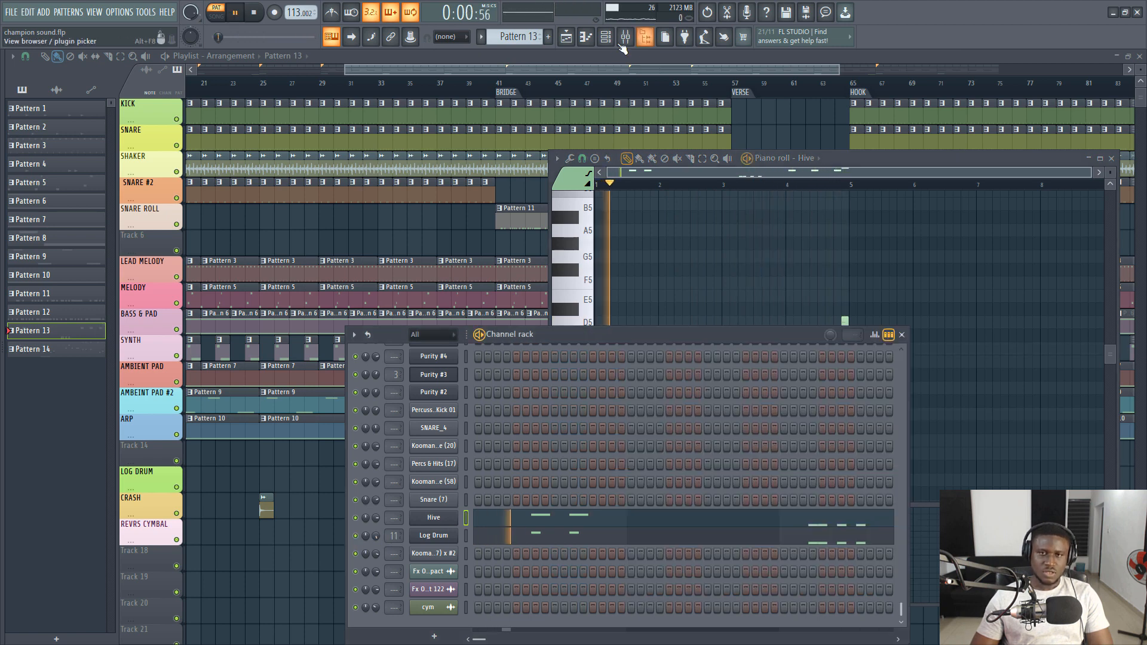
- Close the windows over the playlist, show the whole arrangement, stop the pattern, and switch playback to song mode
click(604, 73)
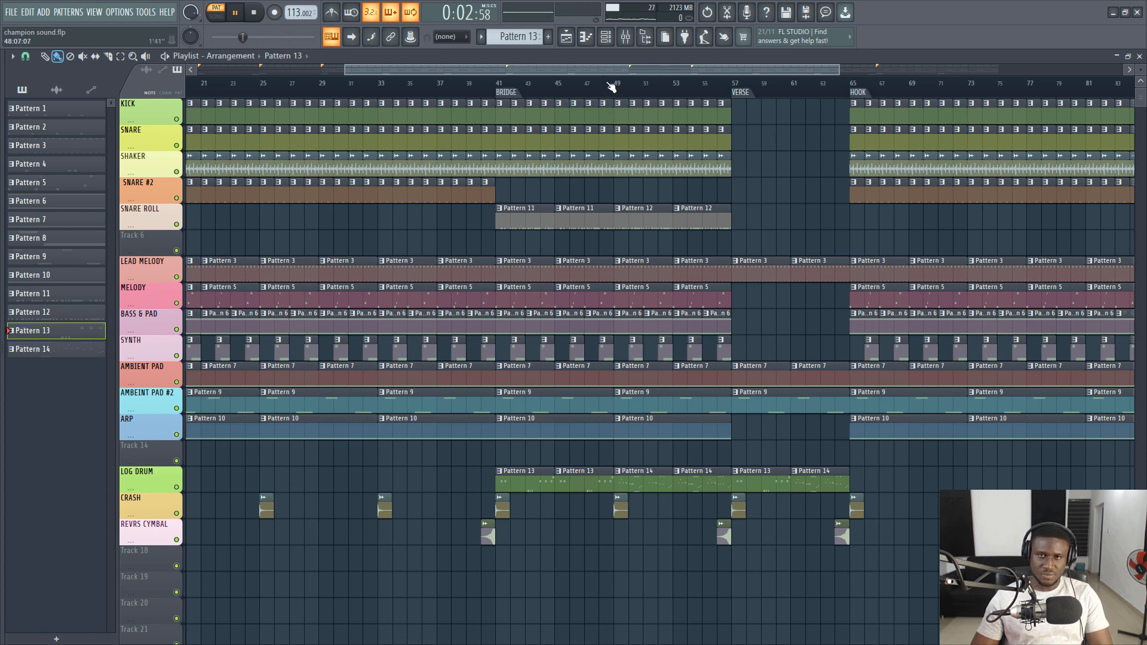
scroll(611, 86, down, 4)
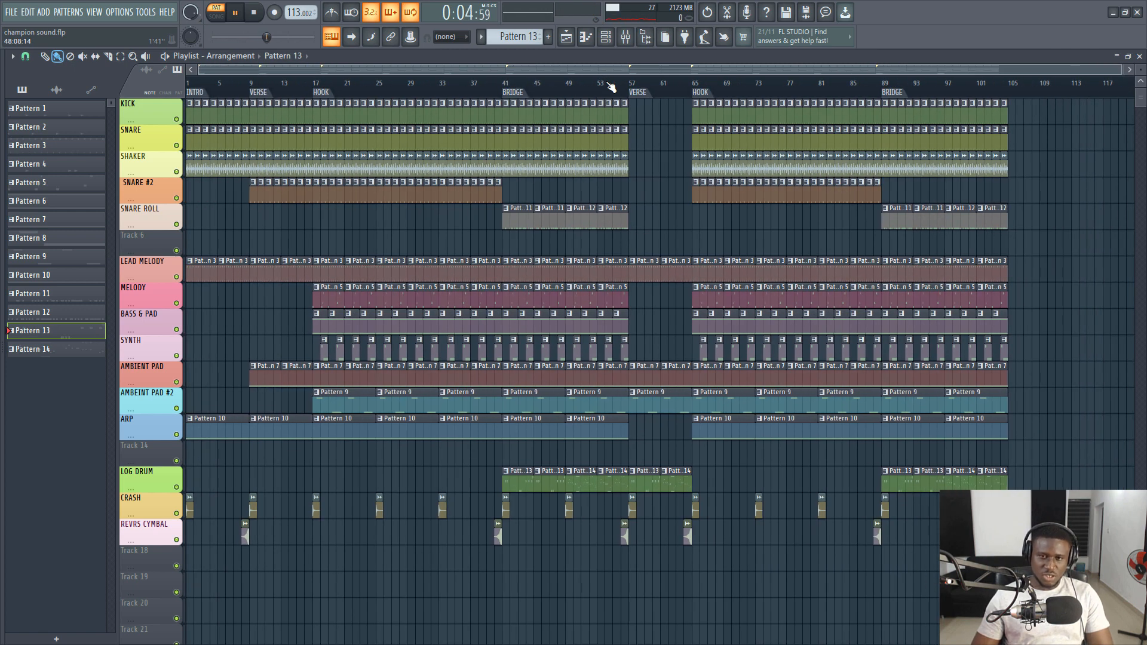
key(space)
key(l)
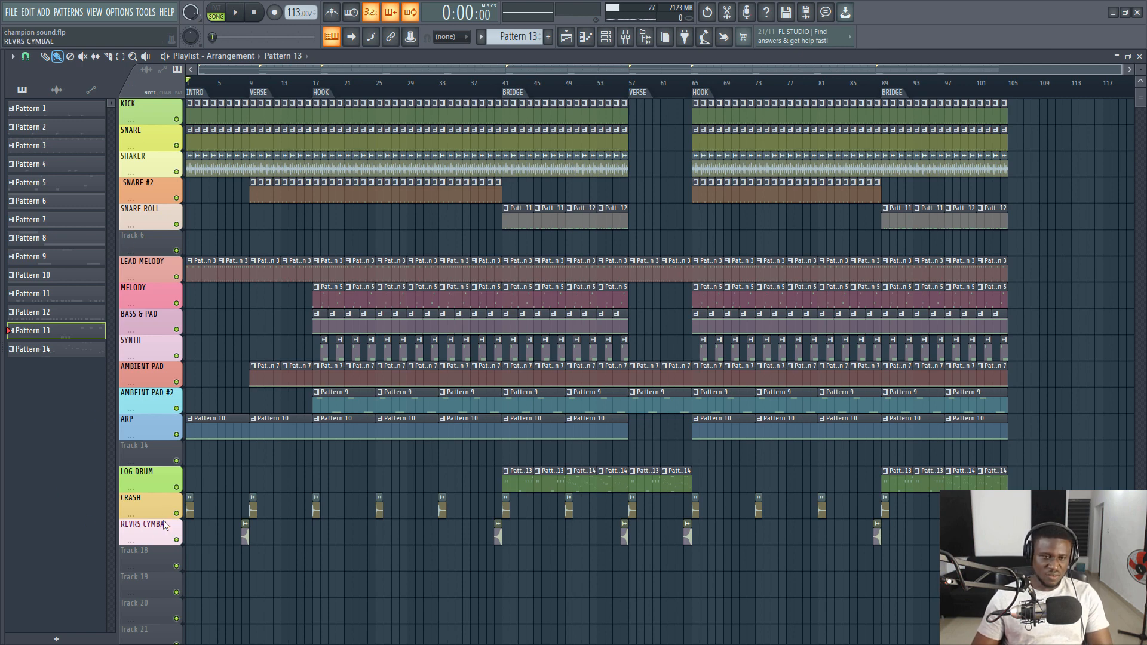
- Show the CRASH track's Fx One Shot Trash Clap Impact sample, audition the REVRS CYMBAL track's cym sample, and close the sample windows
double_click(191, 511)
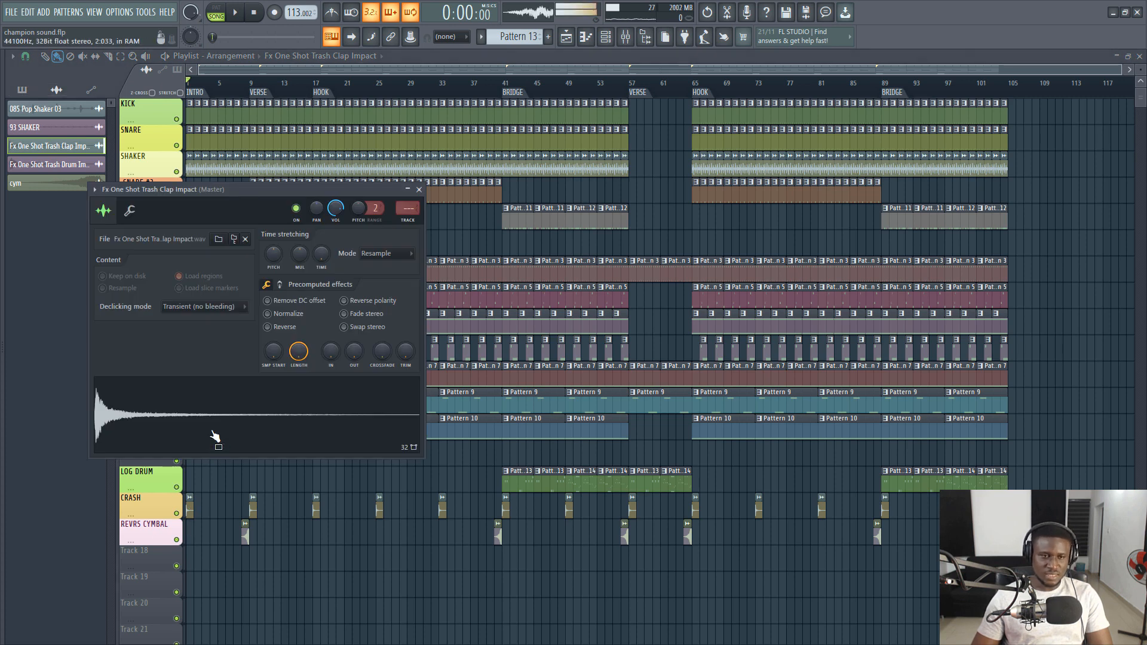
double_click(247, 537)
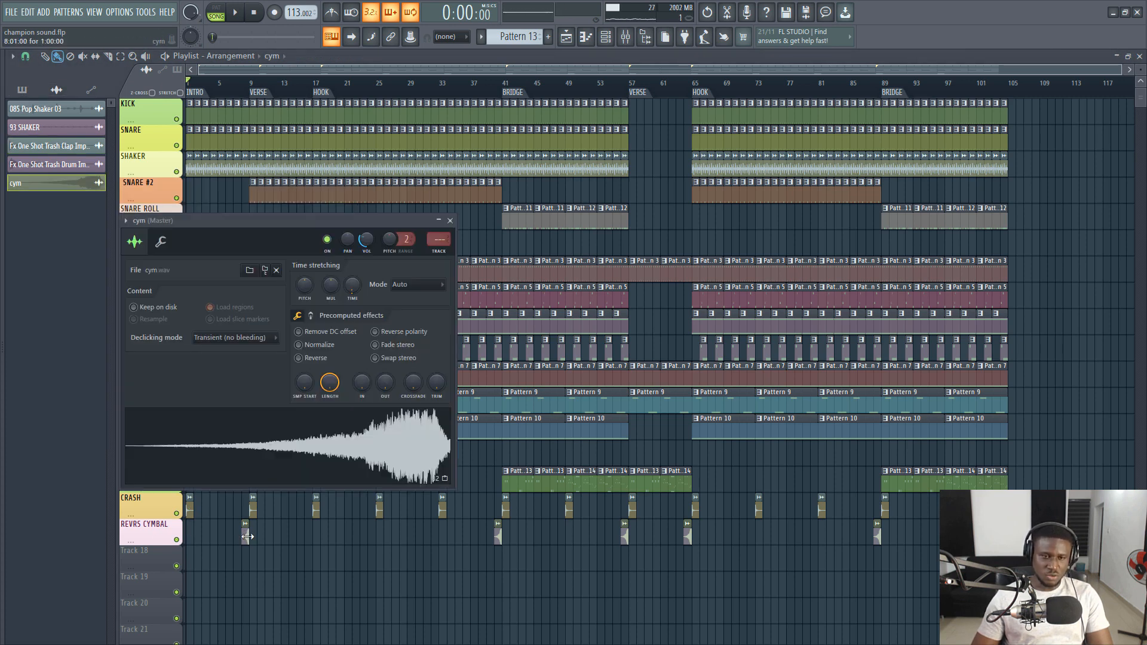
click(274, 463)
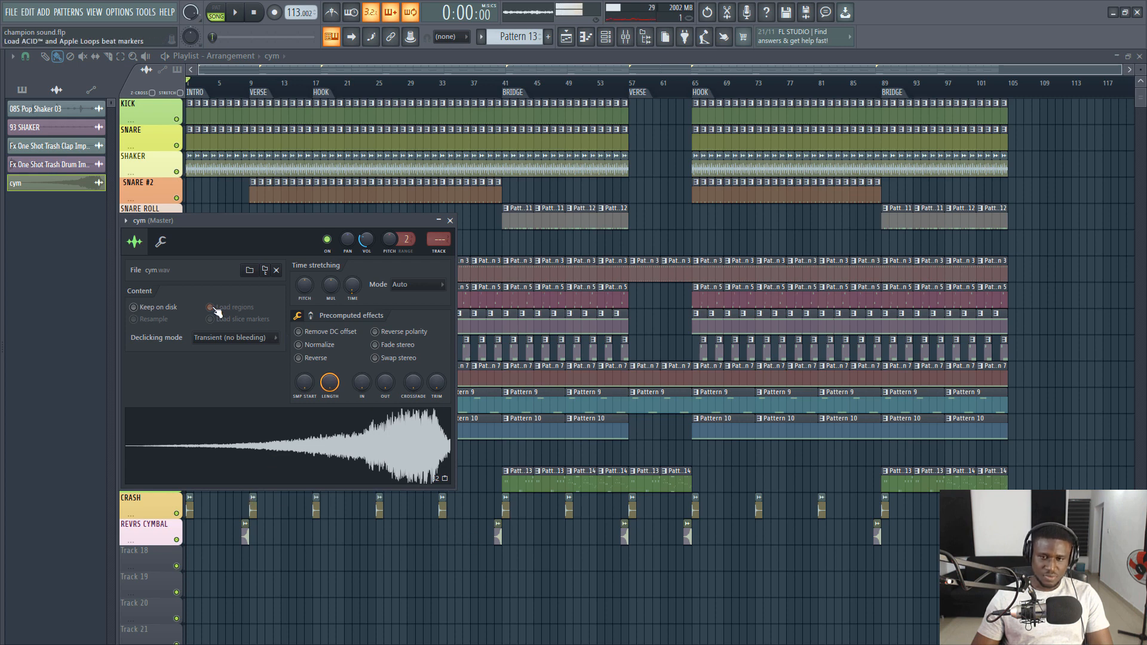
click(229, 71)
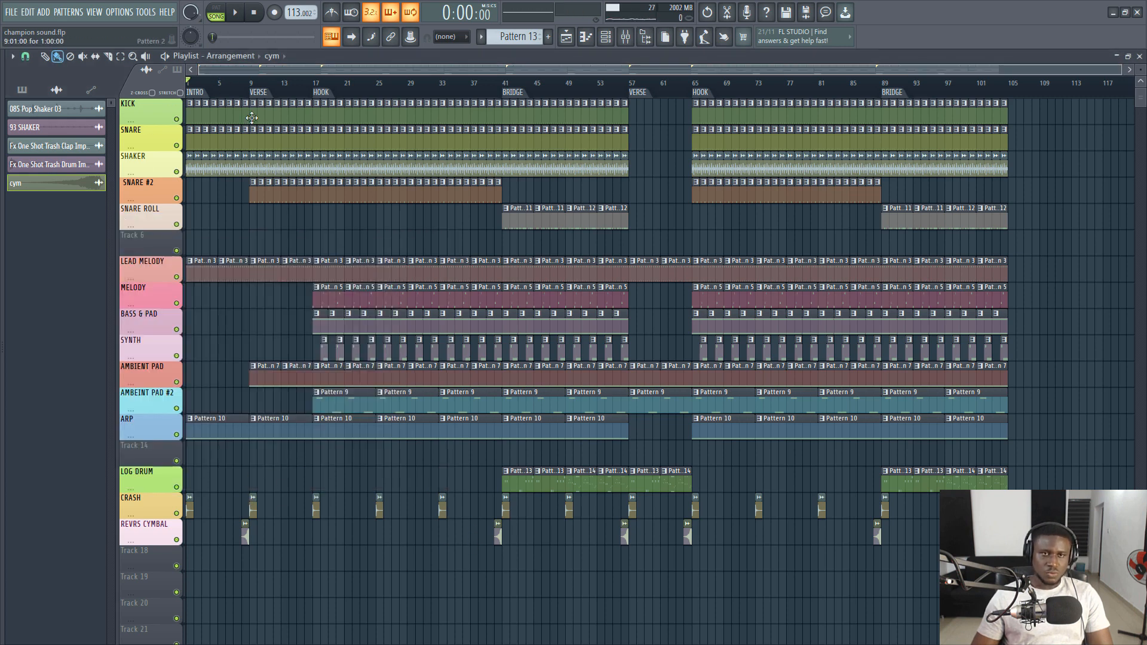